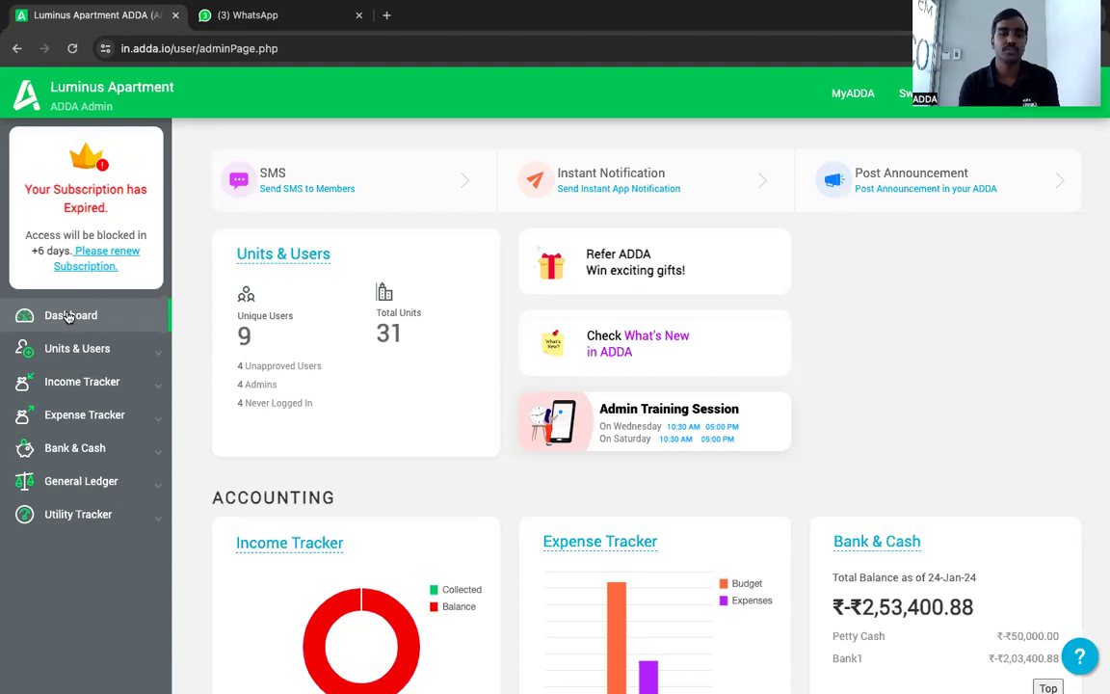
# Step: Open the Setup page of the Expense Tracker
pyautogui.click(157, 420)
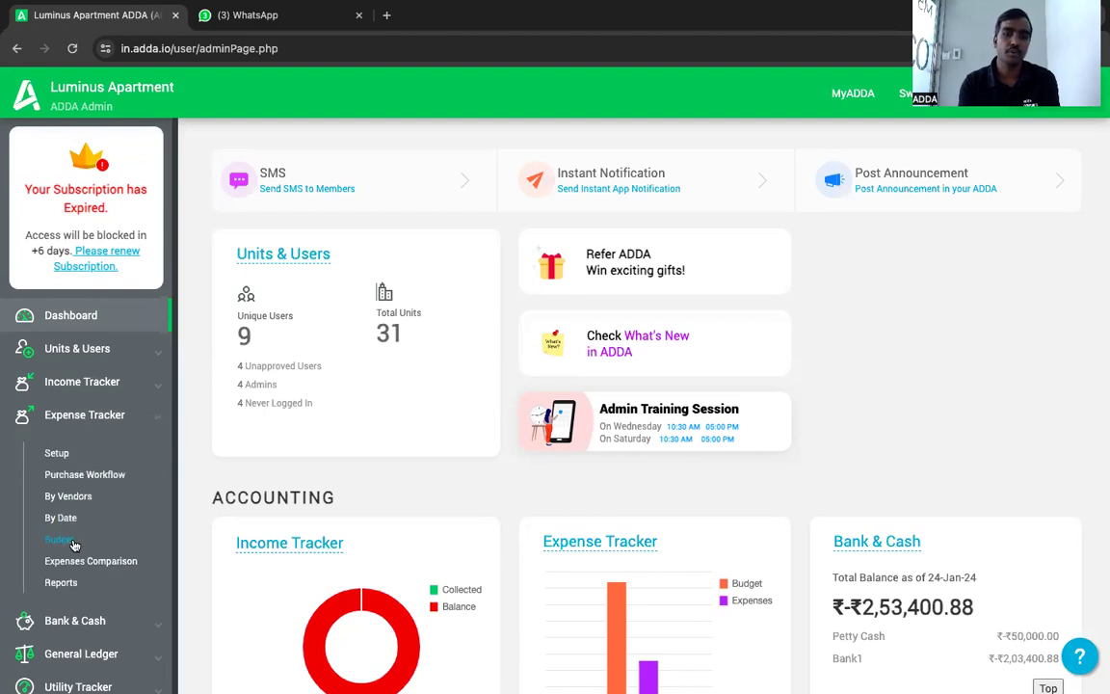
pyautogui.click(58, 455)
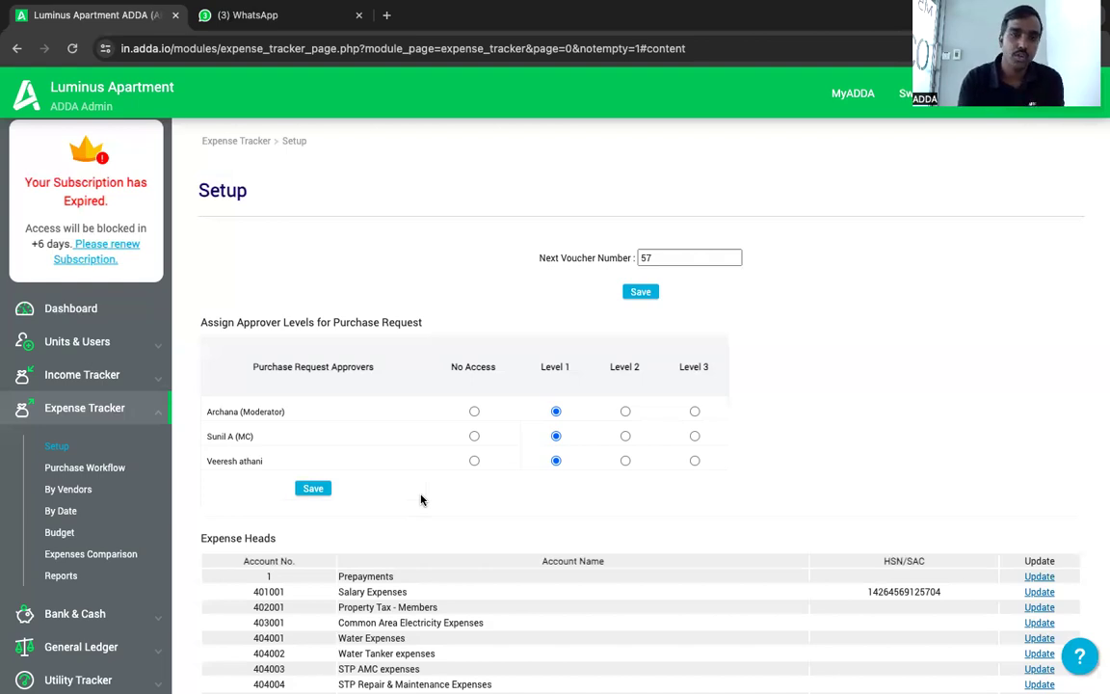
# Step: In Access Control, fill in a new management committee member with the Expense Tracker role, and close the form without adding the member
pyautogui.click(159, 347)
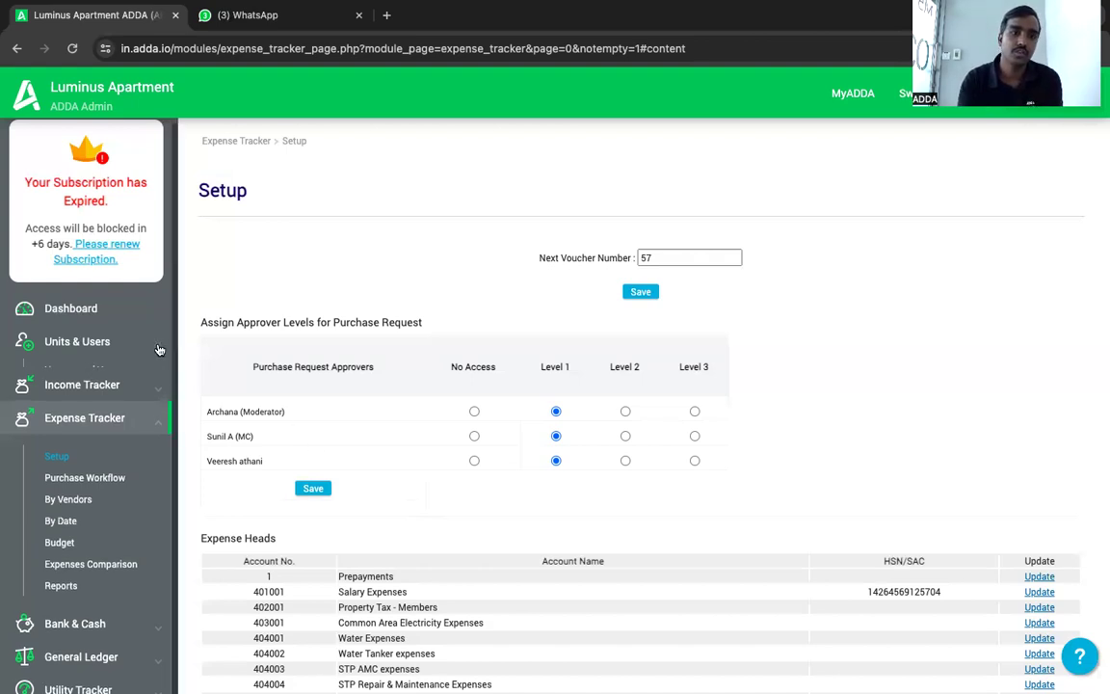
pyautogui.click(93, 444)
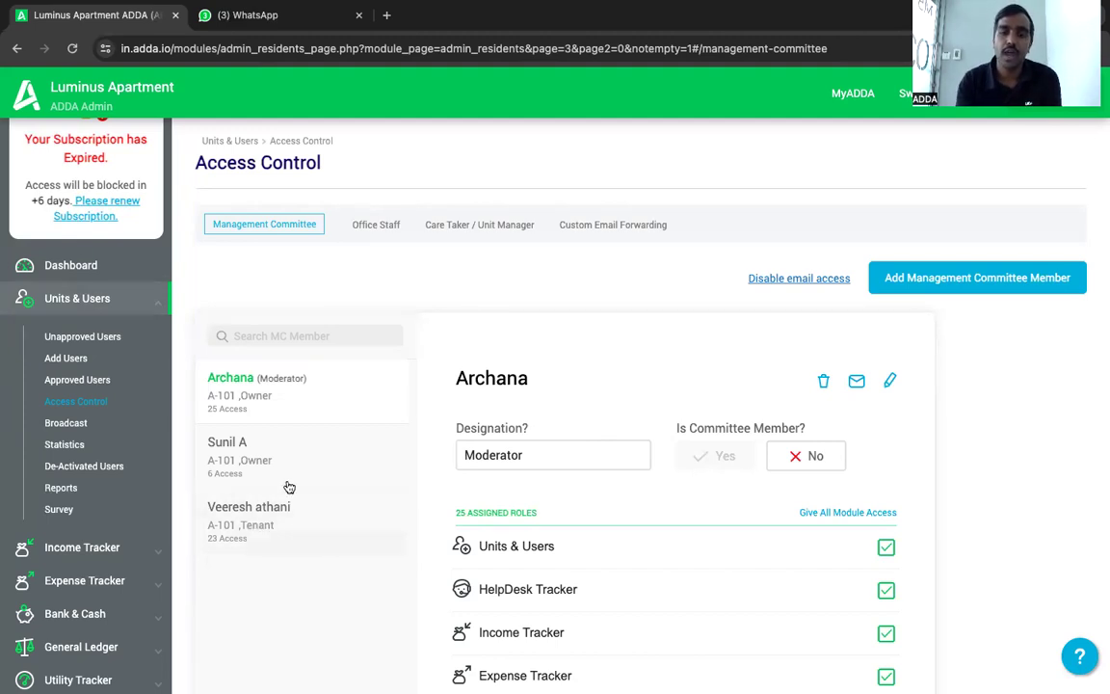
pyautogui.click(932, 287)
pyautogui.click(390, 232)
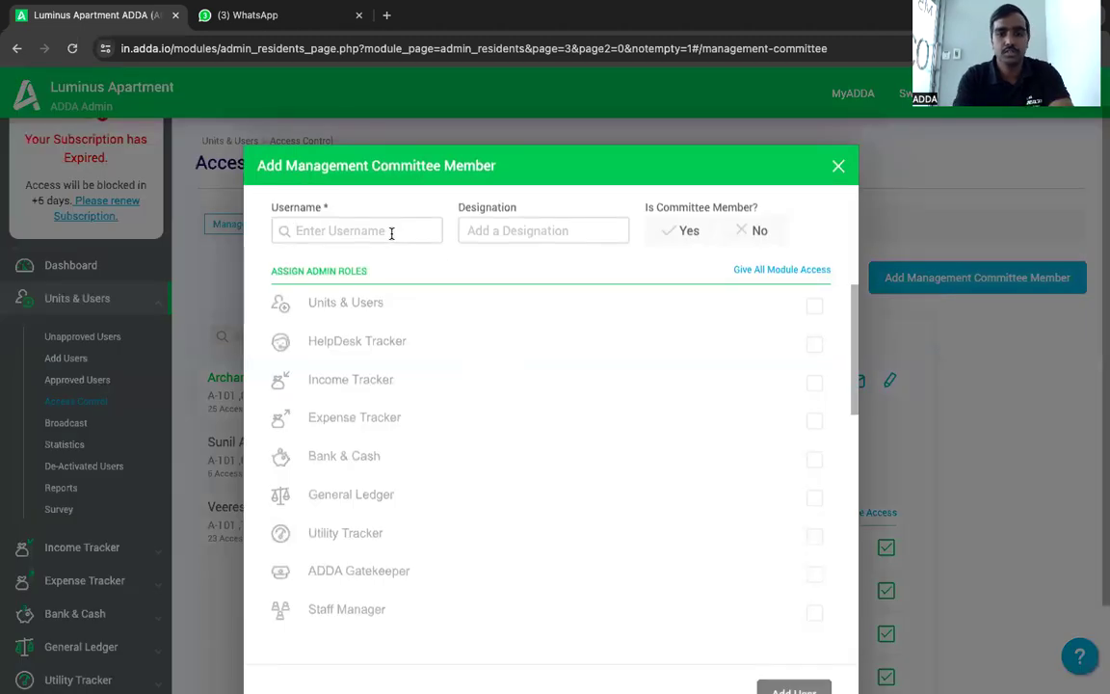
pyautogui.write('l')
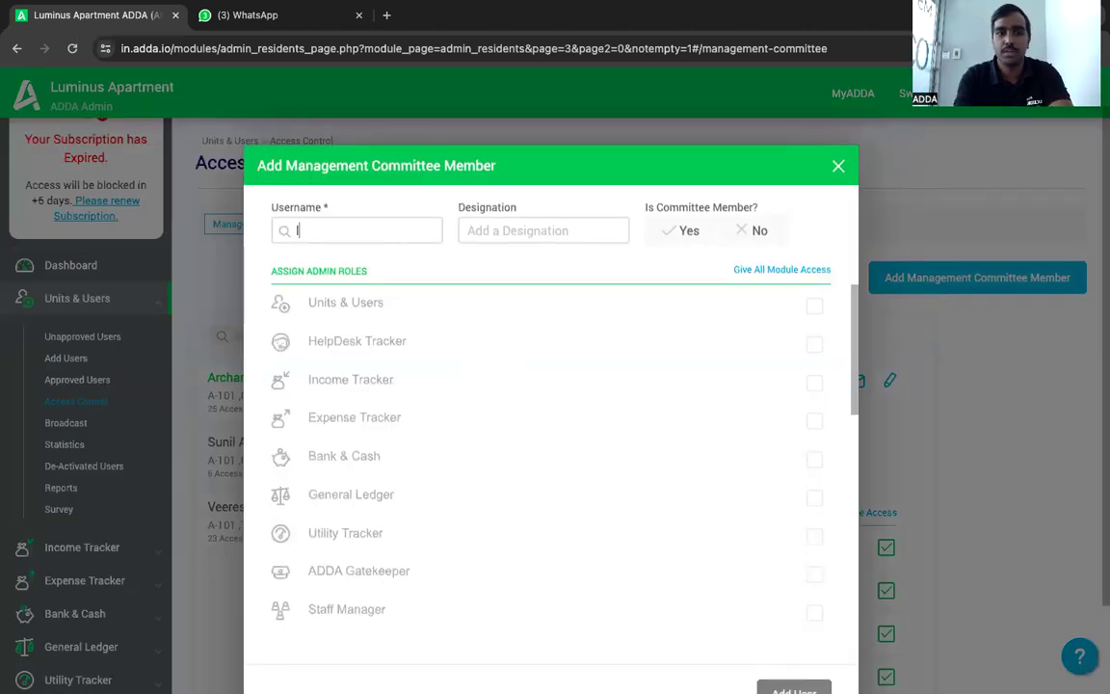
pyautogui.write('such')
pyautogui.press('BackSpace')
pyautogui.press('BackSpace')
pyautogui.write('nil')
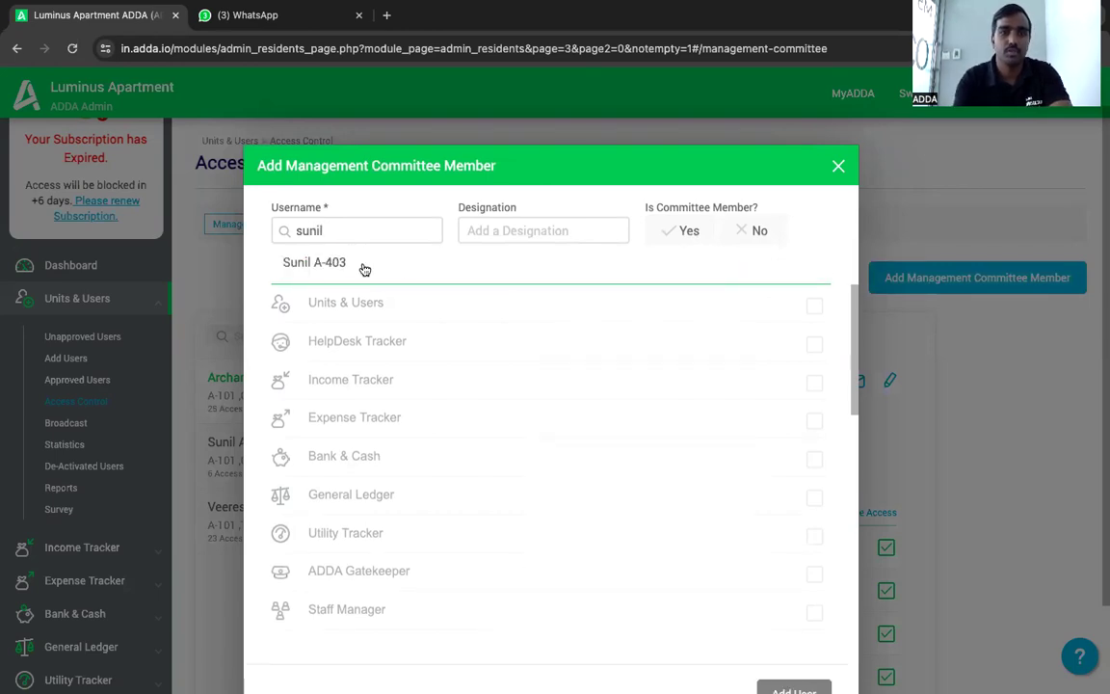
pyautogui.click(362, 266)
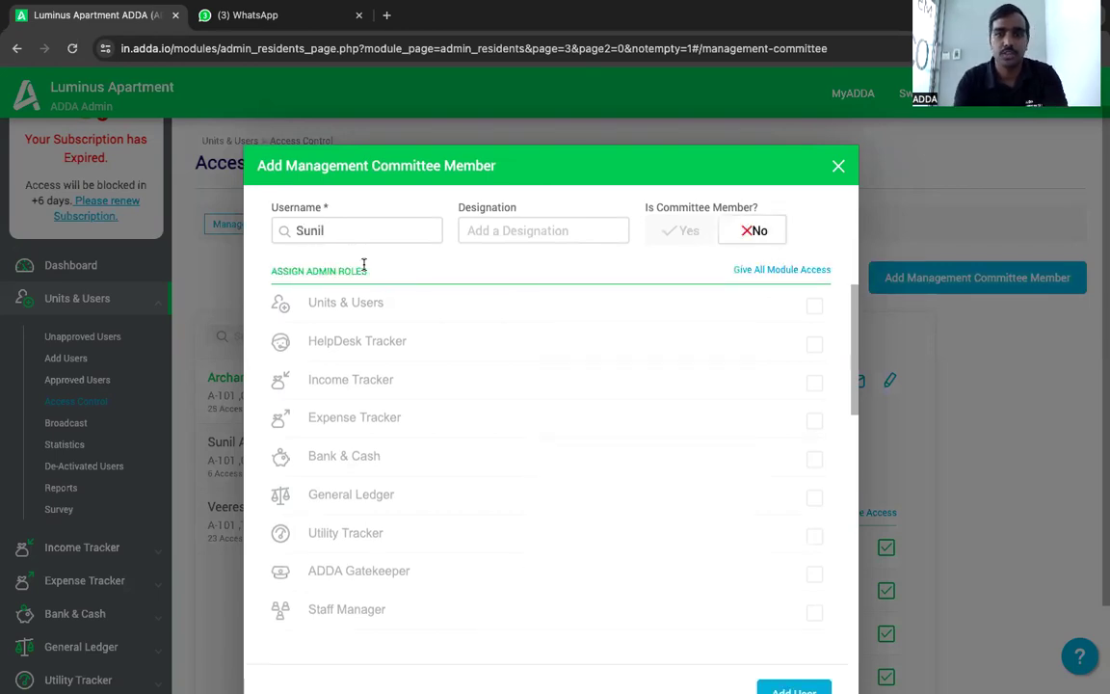
pyautogui.click(814, 424)
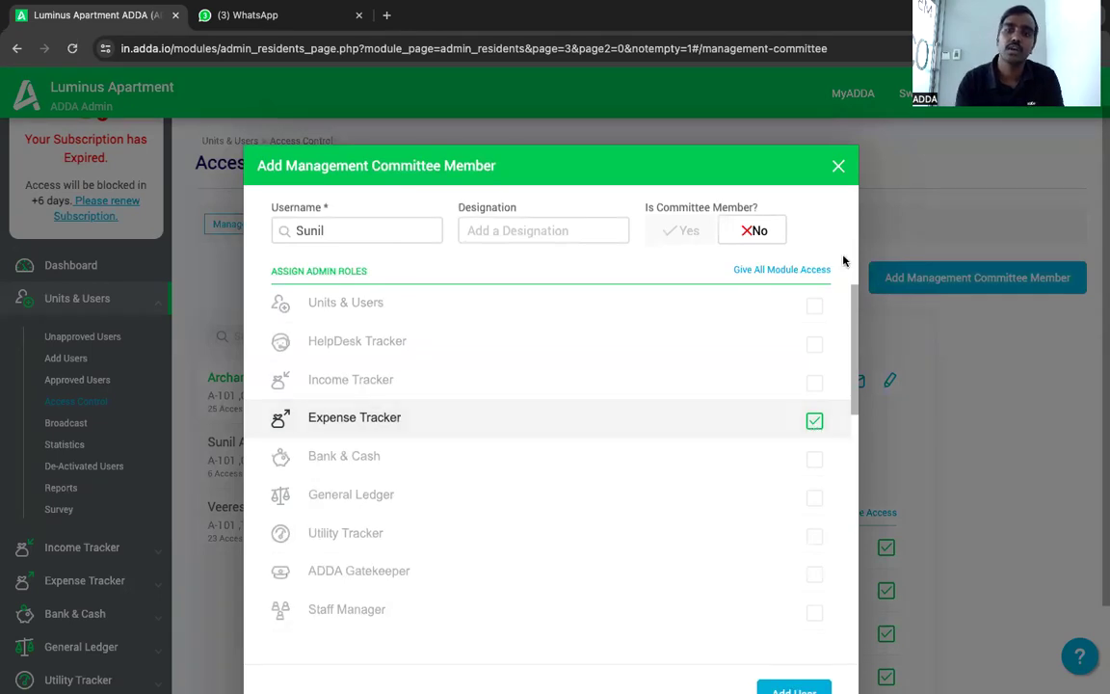
pyautogui.click(838, 167)
# Step: Return to the Expense Tracker Setup page and examine the approver levels and the Expense Heads list
pyautogui.scroll(-1, 157, 578)
pyautogui.click(157, 588)
pyautogui.click(115, 616)
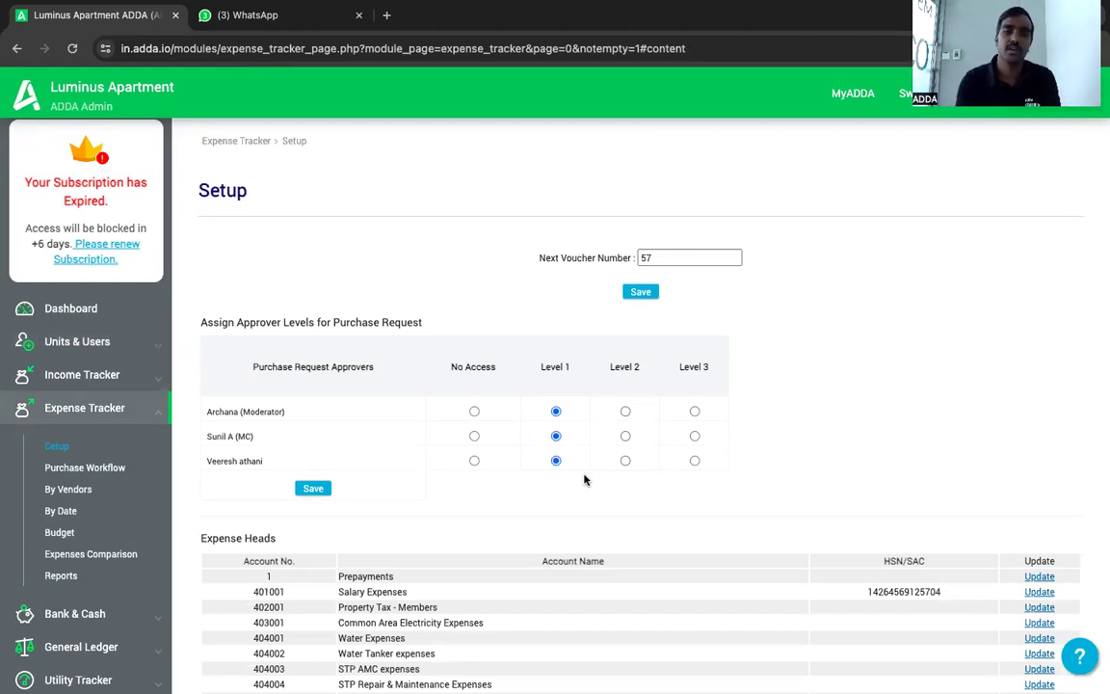
pyautogui.scroll(-3, 583, 477)
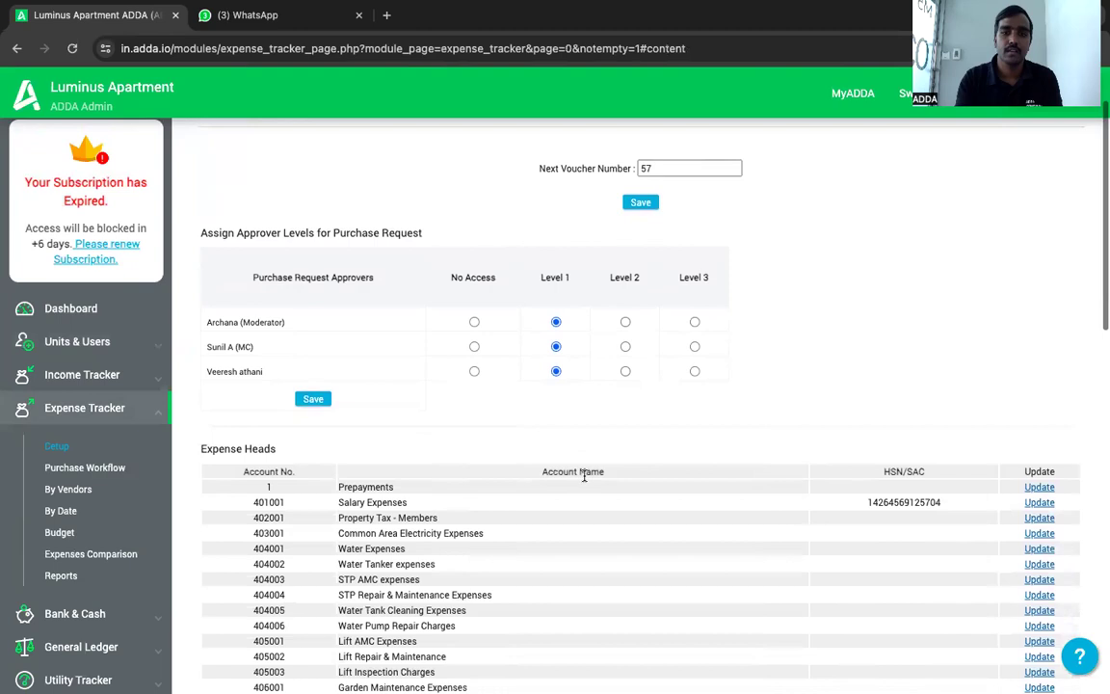
pyautogui.scroll(-2, 583, 475)
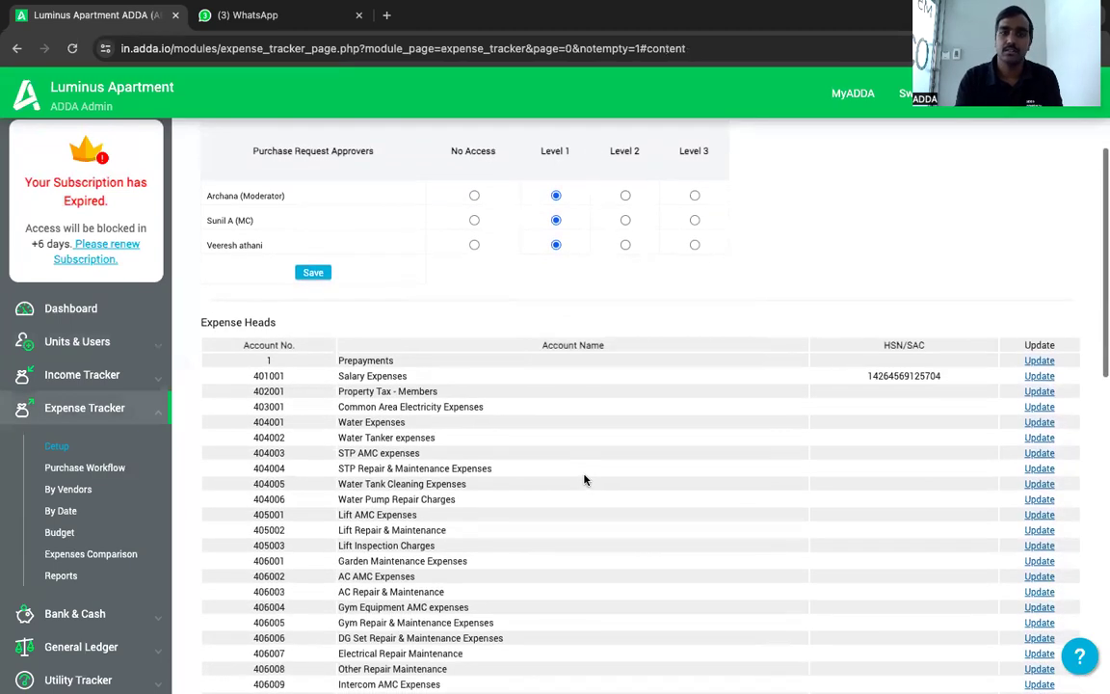
pyautogui.scroll(-3, 583, 479)
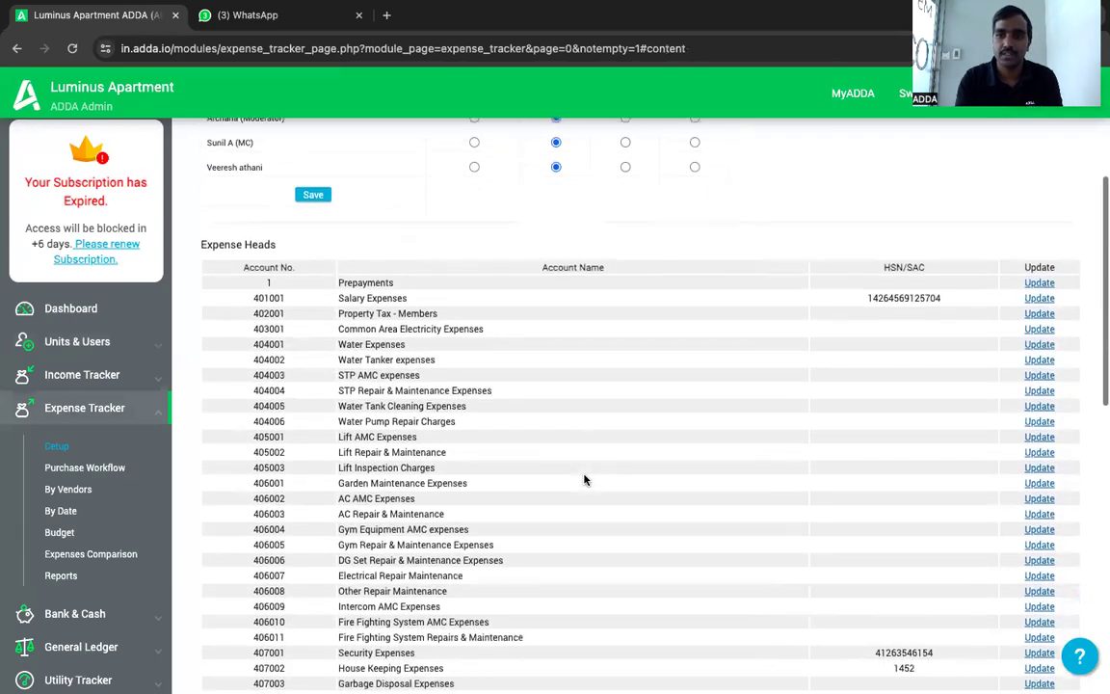
pyautogui.scroll(2, 584, 479)
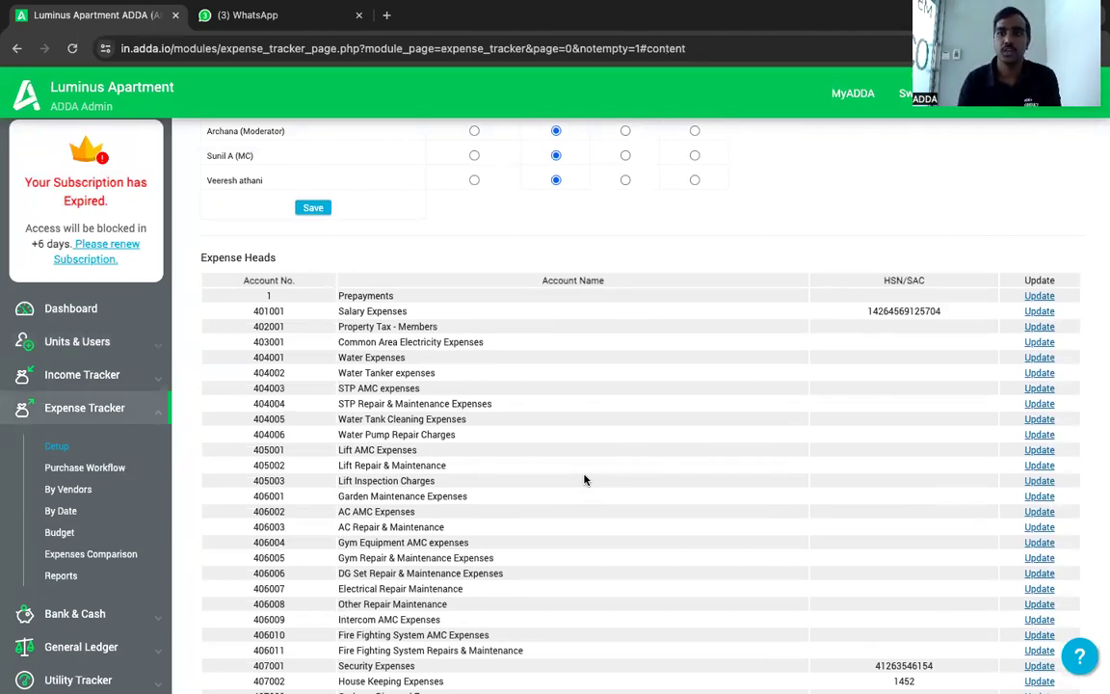
pyautogui.scroll(-1, 584, 478)
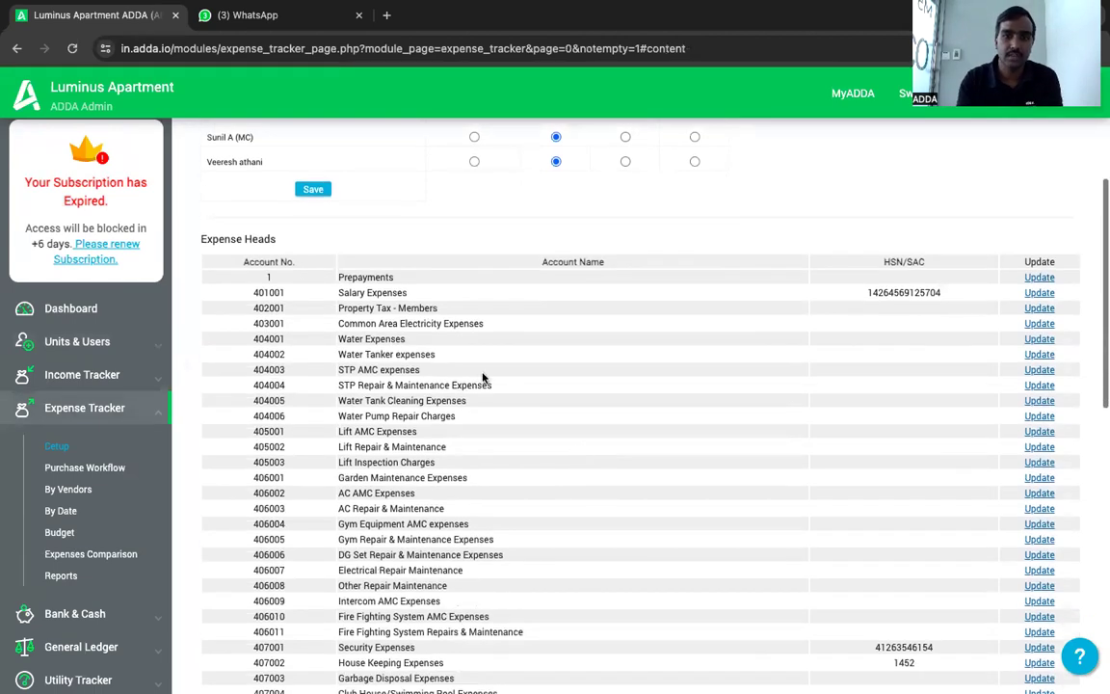
pyautogui.scroll(-8, 443, 490)
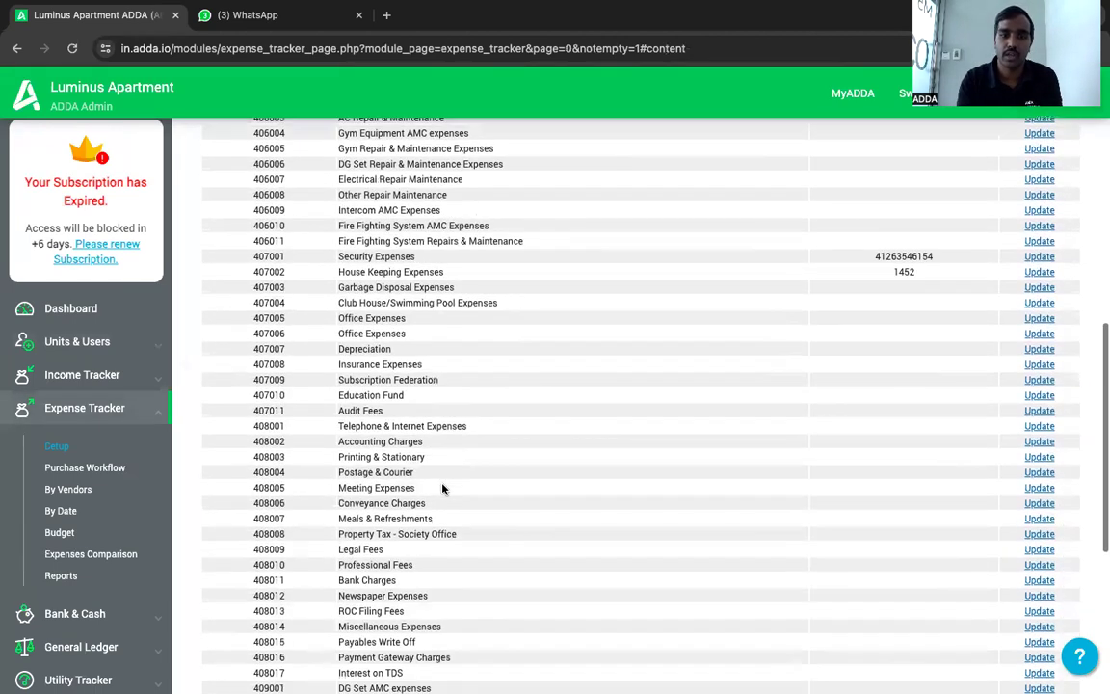
pyautogui.scroll(9, 867, 360)
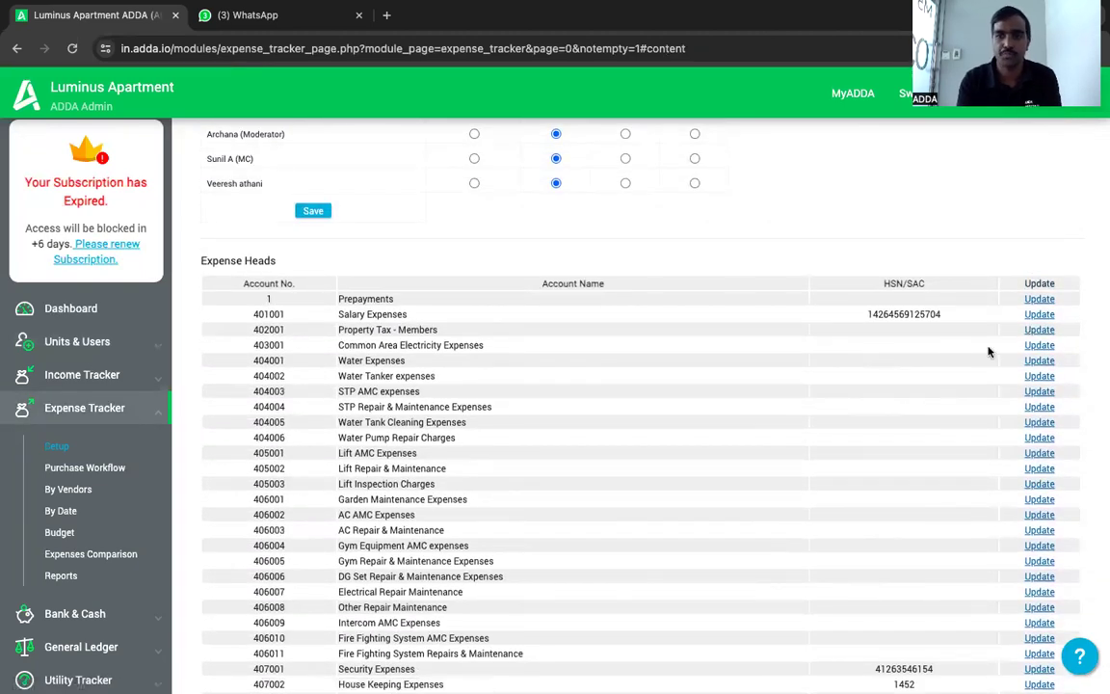
# Step: Open the update page for the Property Tax - Members expense head and go back to the Setup page
pyautogui.click(1036, 332)
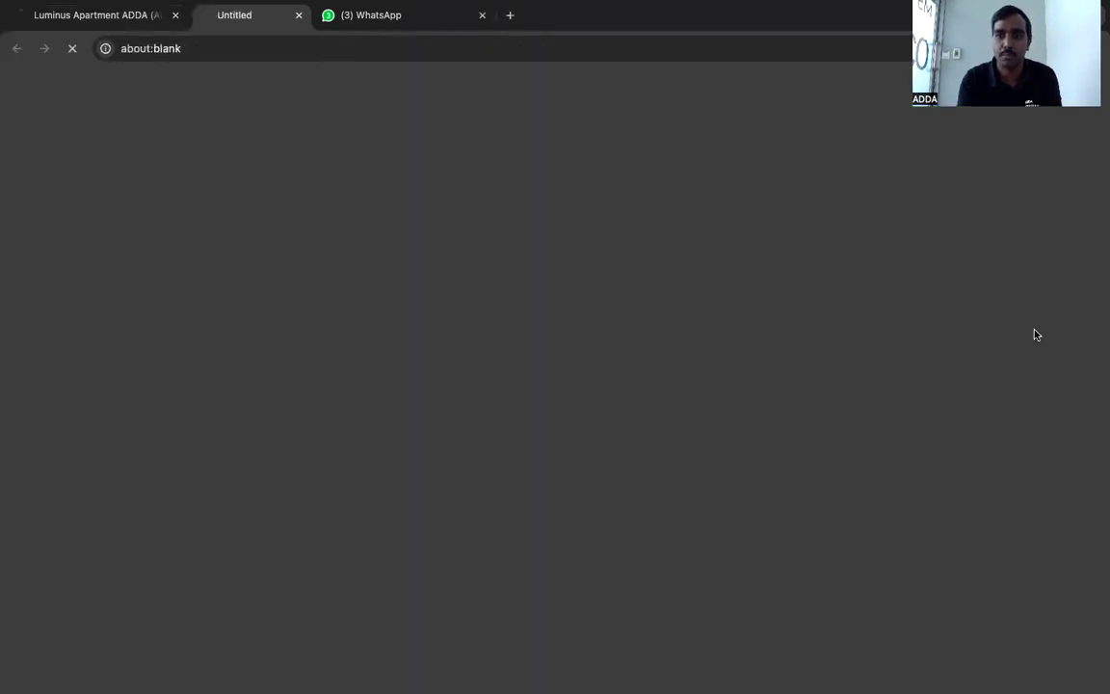
pyautogui.click(94, 16)
# Step: Highlight the note below the expense heads about where to add or edit accounts
pyautogui.scroll(-5, 508, 378)
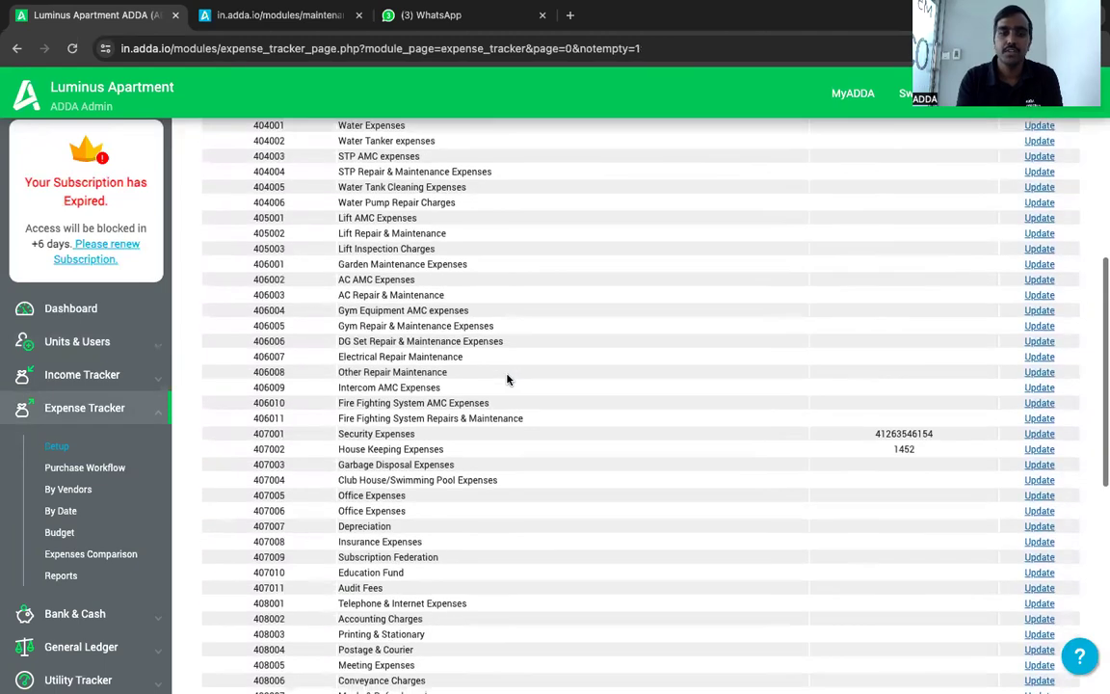
pyautogui.scroll(-6, 508, 378)
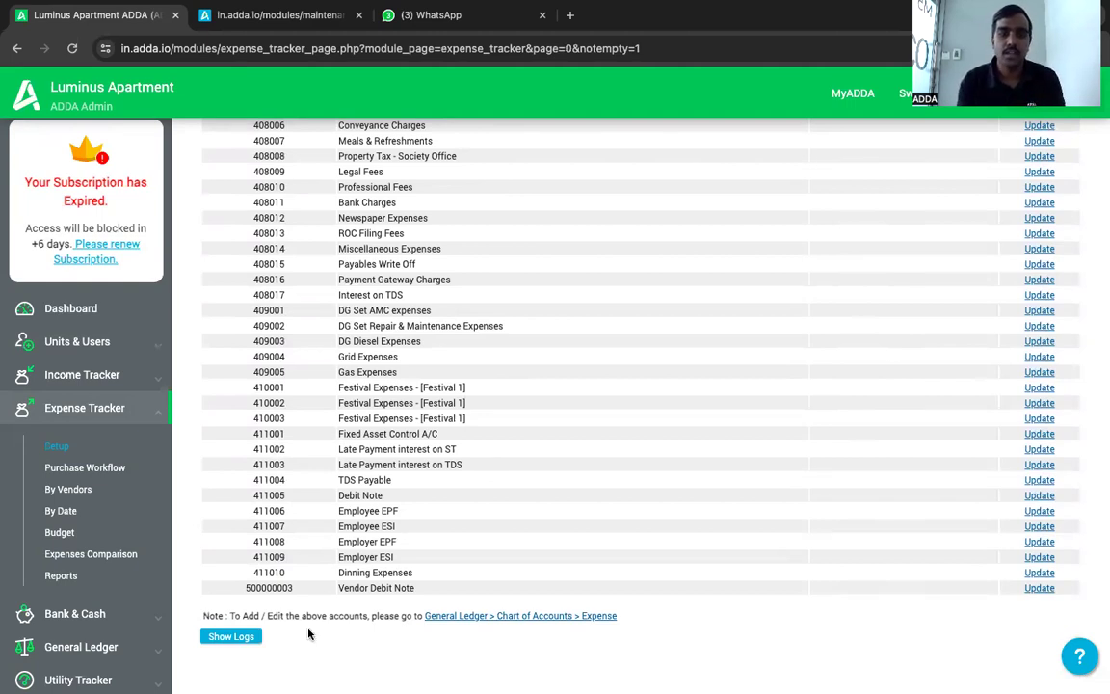
pyautogui.moveTo(230, 617); pyautogui.dragTo(422, 617)
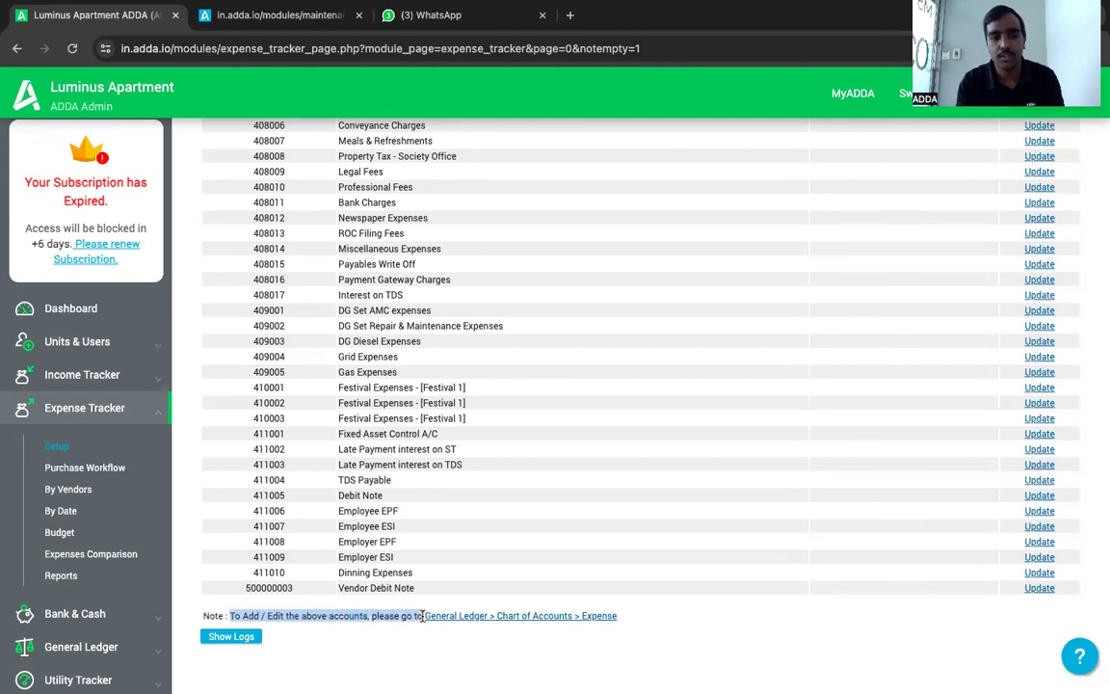
# Step: Open the Chart of Accounts for expenses from the note and examine the existing and blank expense head rows
pyautogui.click(487, 623)
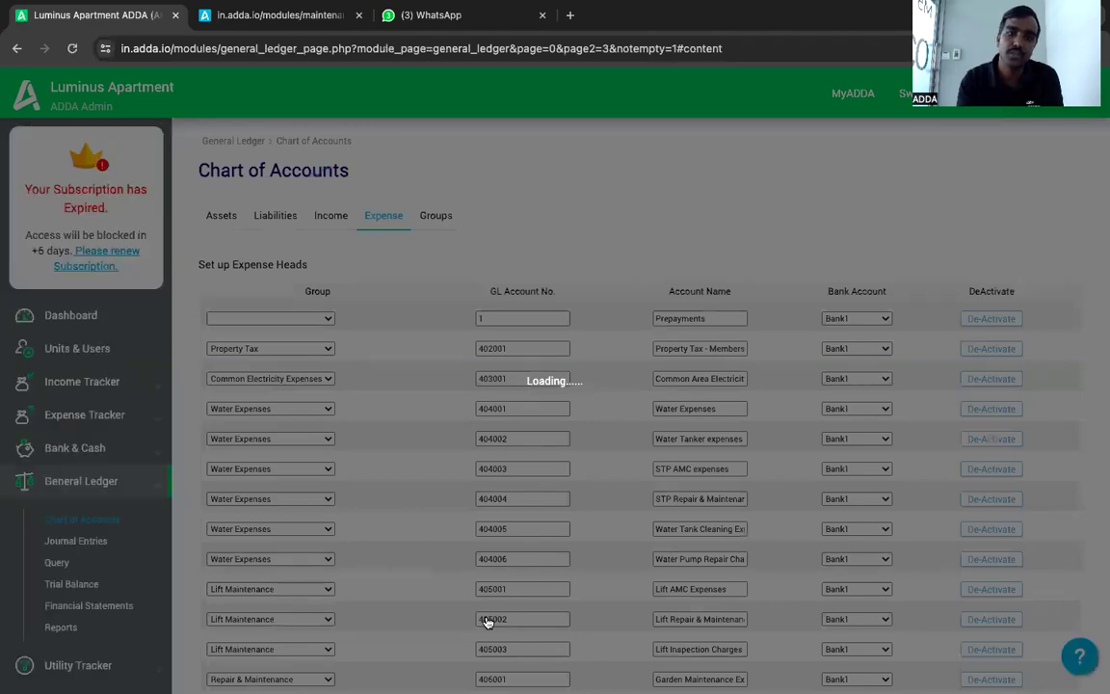
pyautogui.scroll(-15, 488, 623)
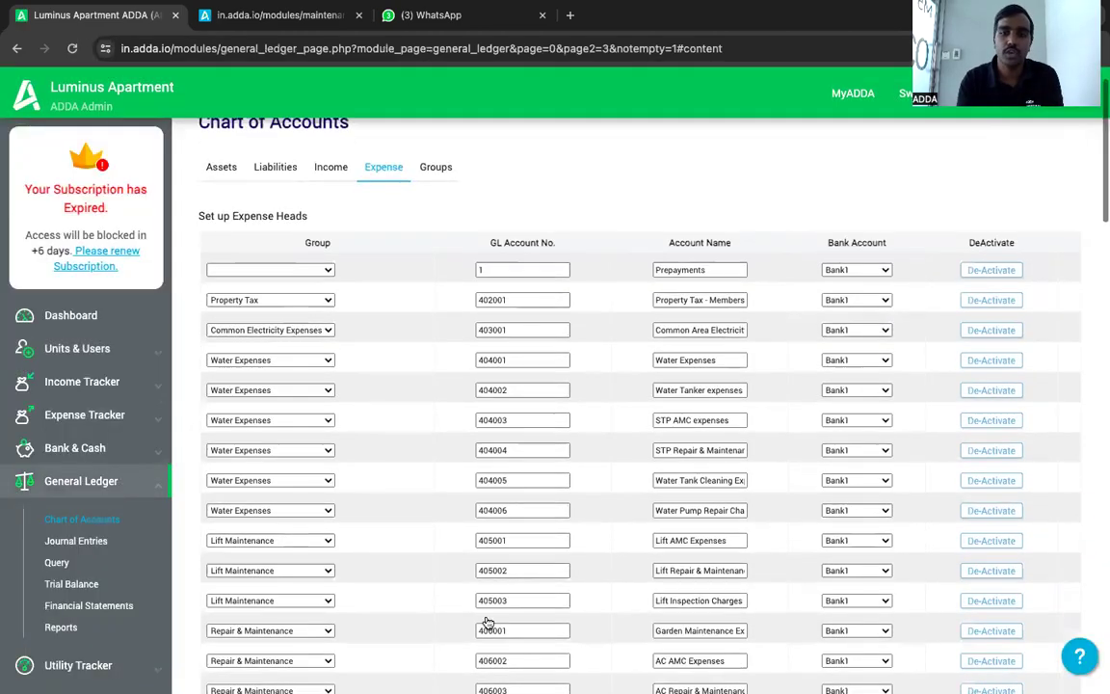
pyautogui.scroll(-4, 487, 622)
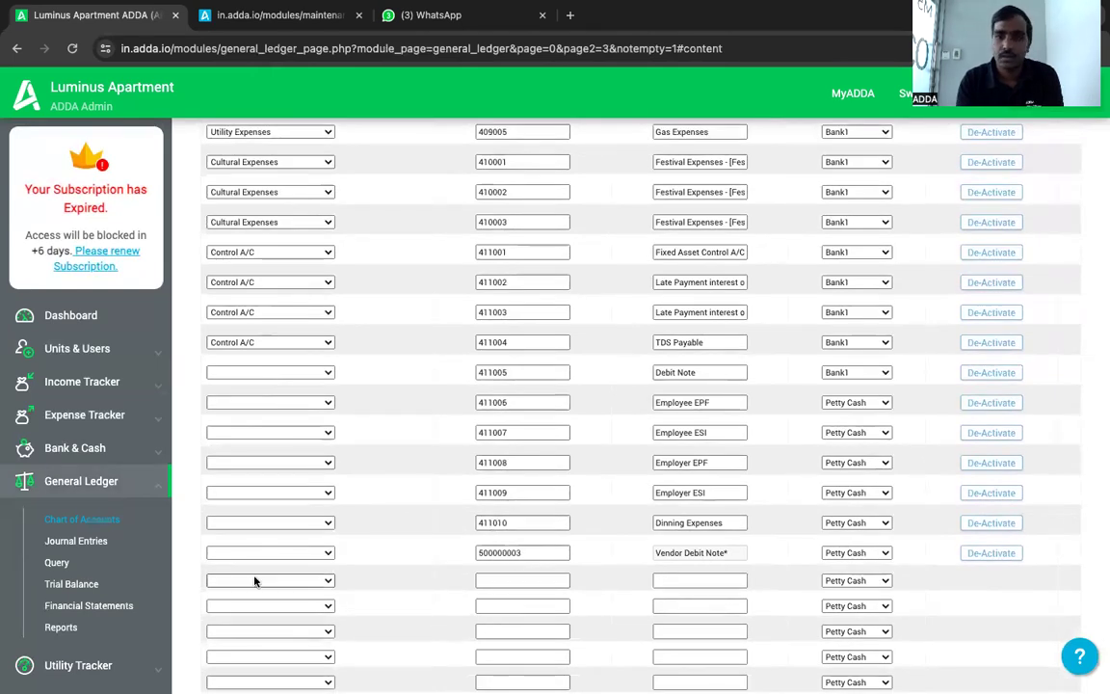
pyautogui.scroll(-3, 532, 570)
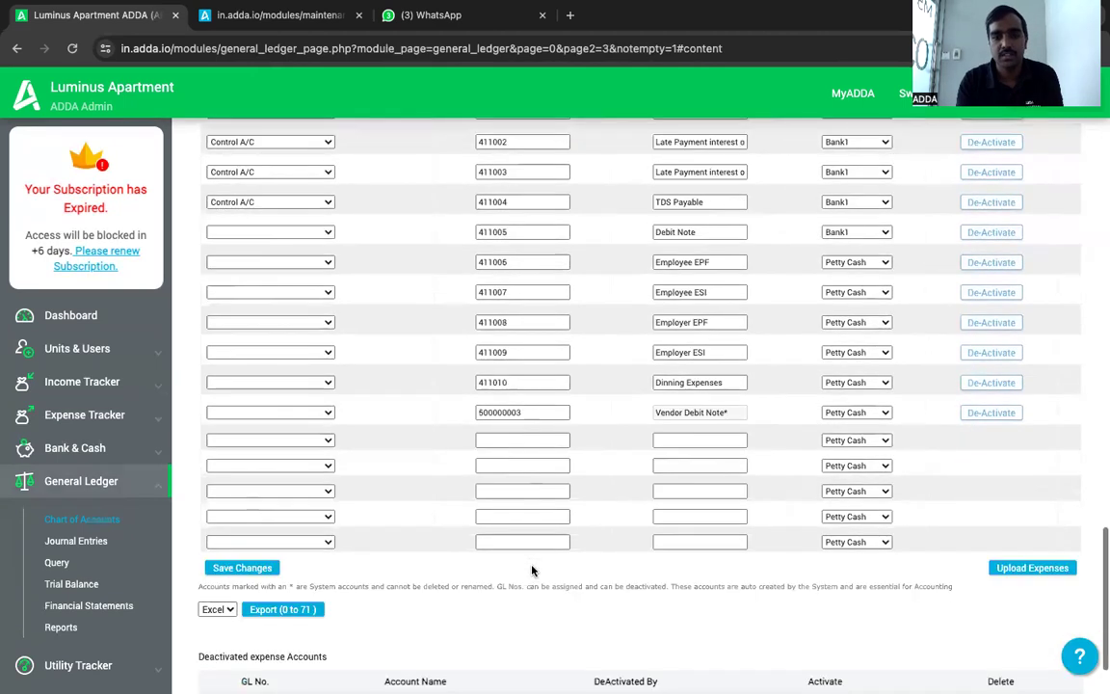
pyautogui.scroll(-2, 532, 571)
pyautogui.scroll(4, 460, 401)
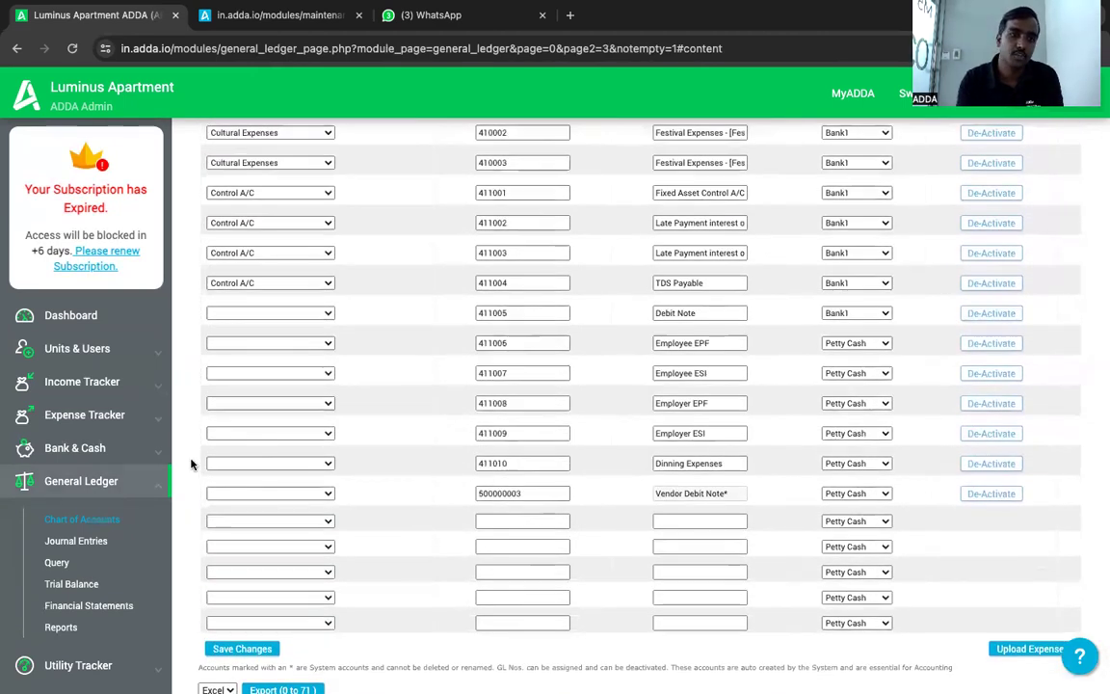
pyautogui.scroll(-2, 191, 465)
# Step: Go back to the Expense Tracker Setup page and review it from the expense heads up to the voucher number
pyautogui.click(84, 414)
pyautogui.click(73, 452)
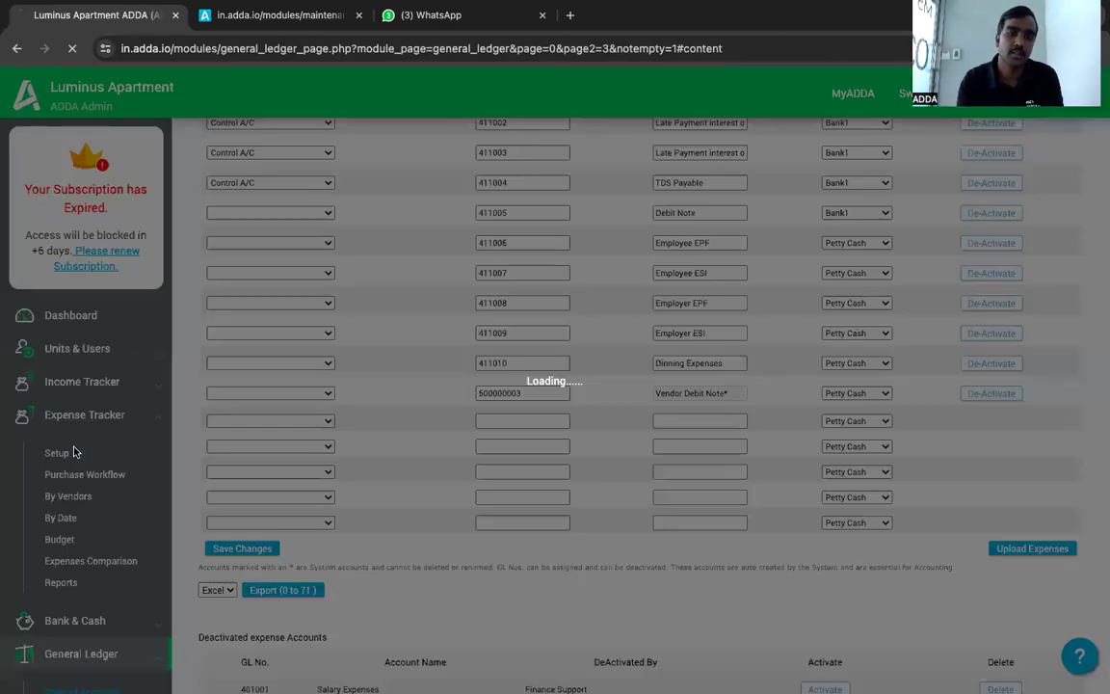
pyautogui.scroll(-3, 590, 472)
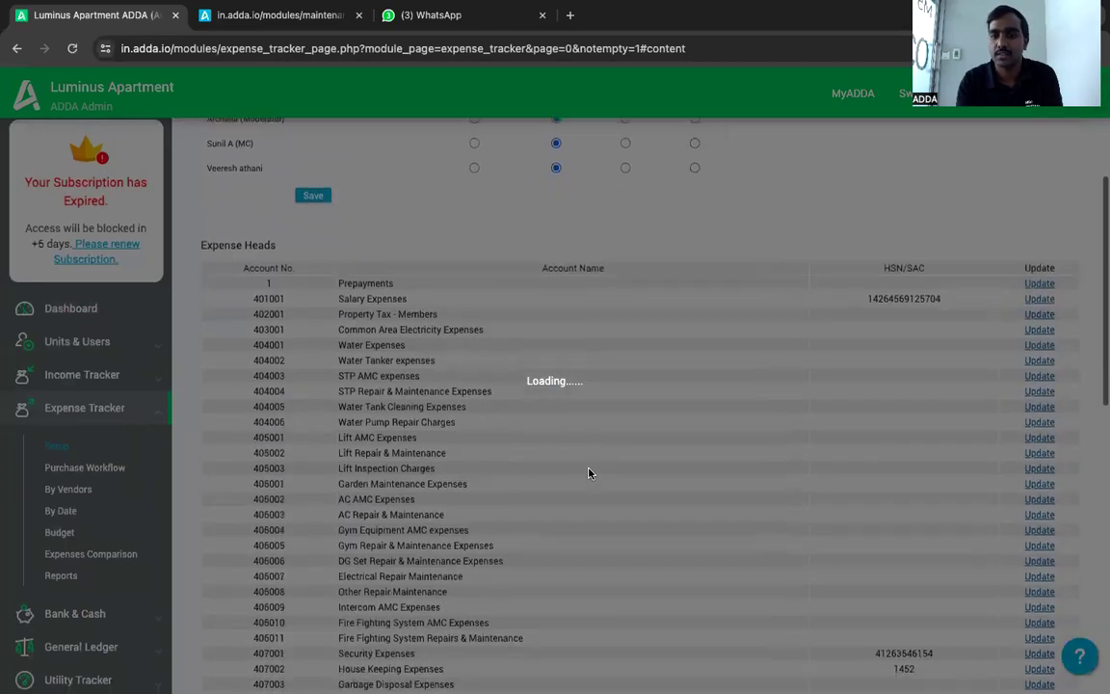
pyautogui.scroll(-10, 589, 472)
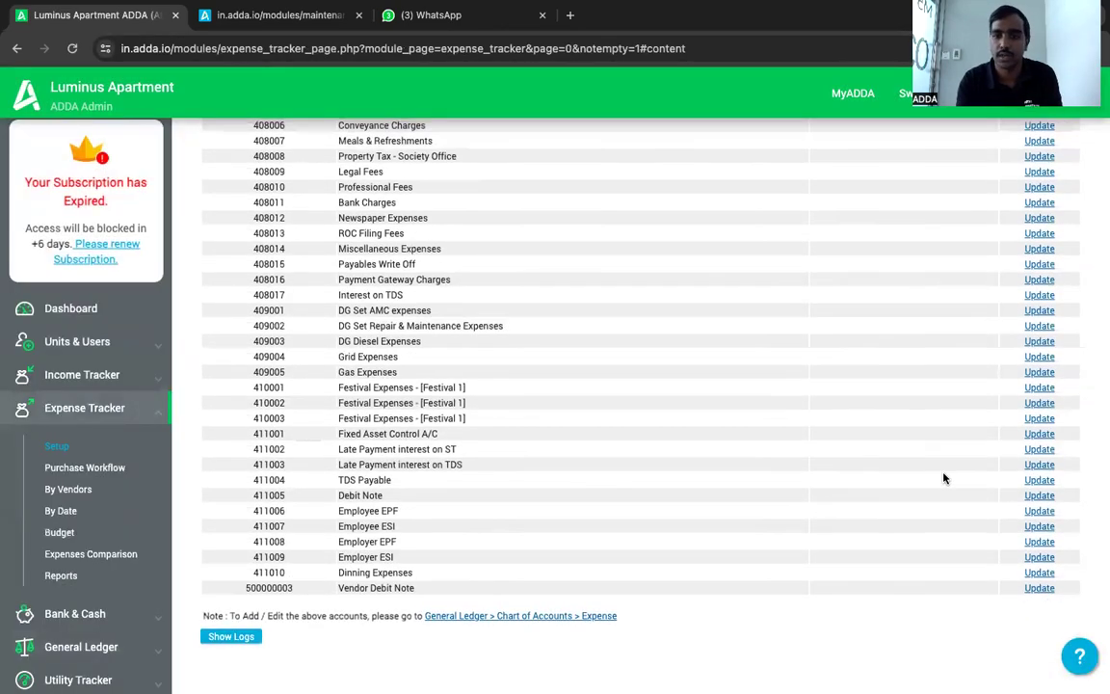
pyautogui.scroll(13, 943, 478)
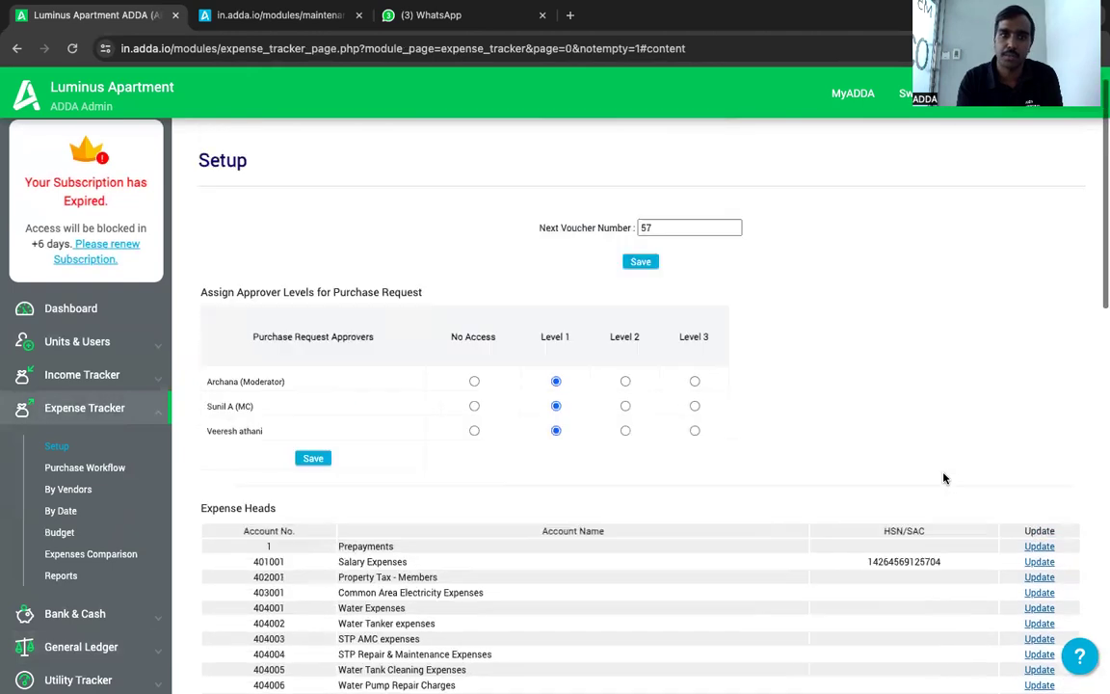
pyautogui.scroll(1, 943, 478)
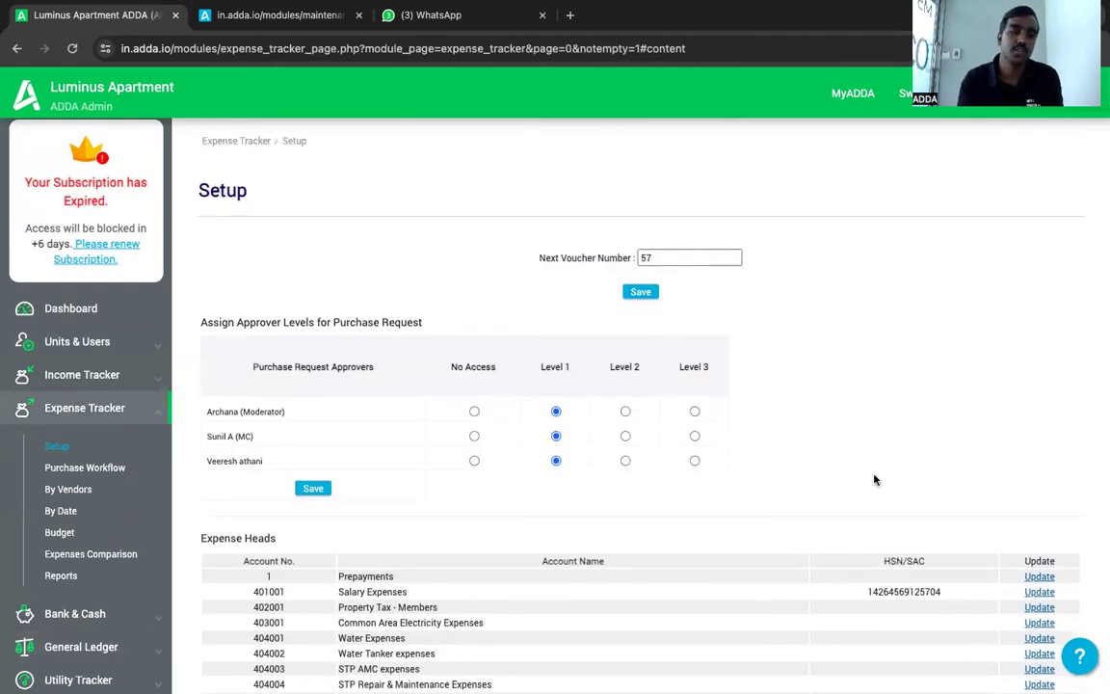
# Step: Open the Purchase Workflow, examine the unapproved purchase requests and highlight the My Approval Required heading
pyautogui.click(97, 470)
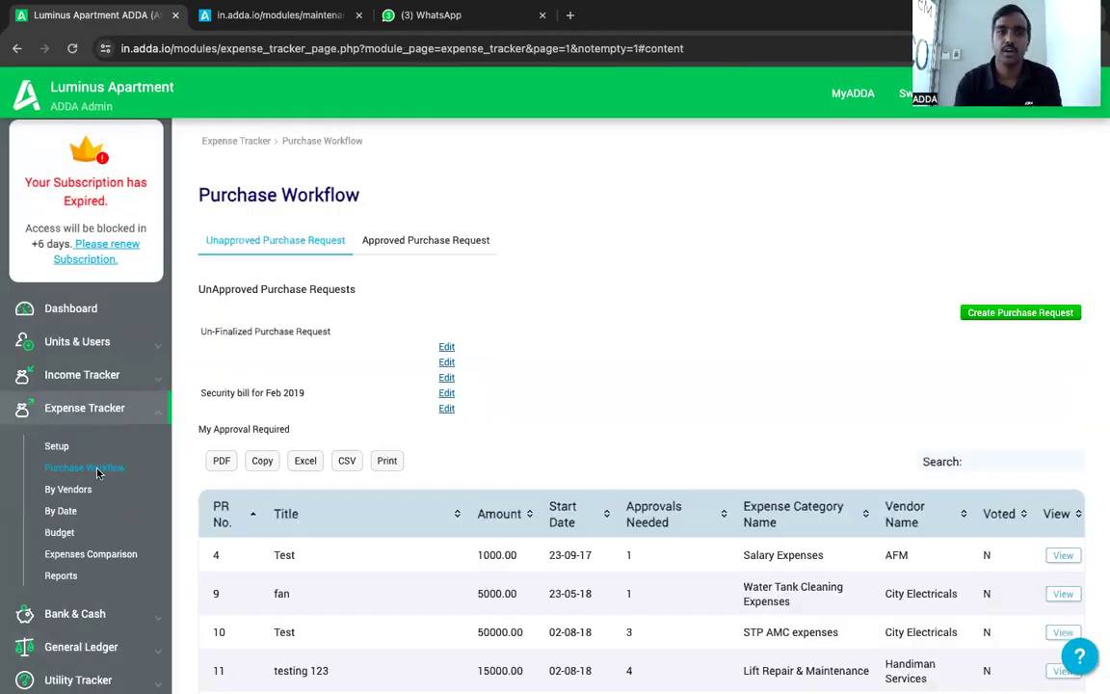
pyautogui.scroll(-1, 356, 507)
pyautogui.scroll(-1, 357, 508)
pyautogui.scroll(2, 356, 507)
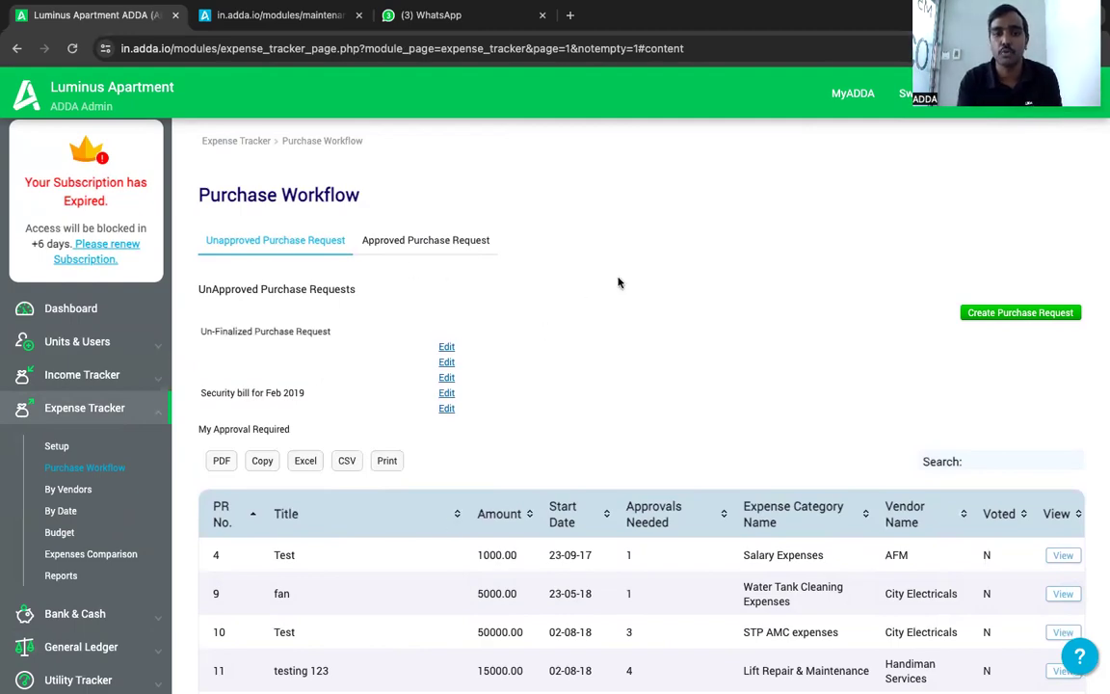
pyautogui.scroll(-10, 627, 437)
pyautogui.scroll(10, 624, 500)
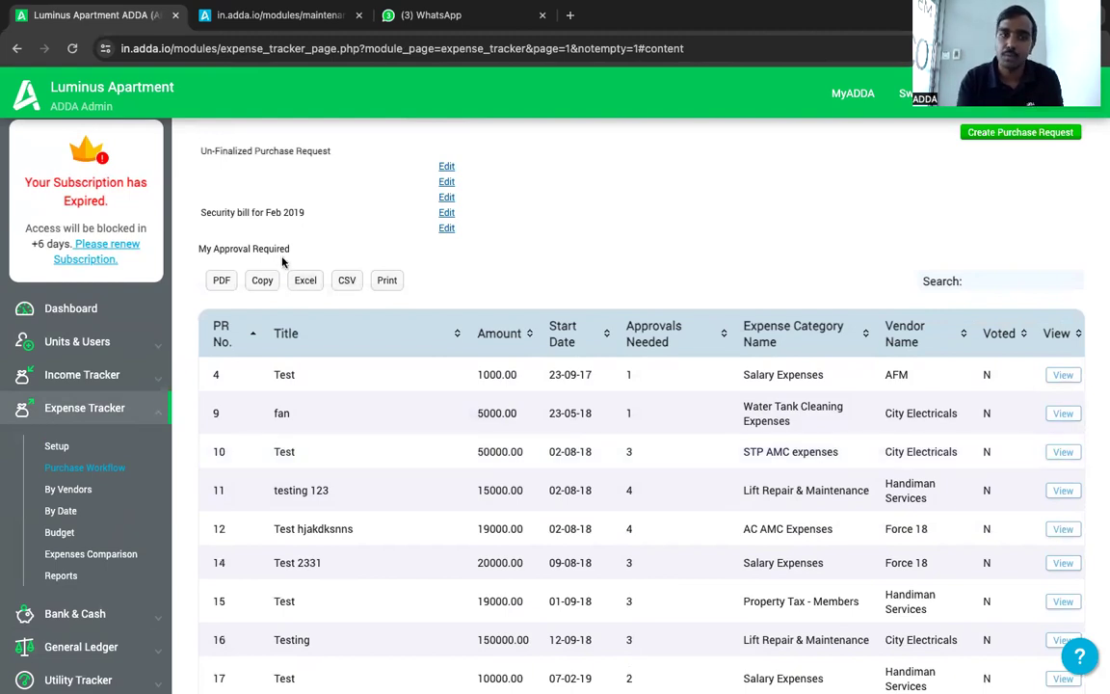
pyautogui.moveTo(292, 251); pyautogui.dragTo(192, 248)
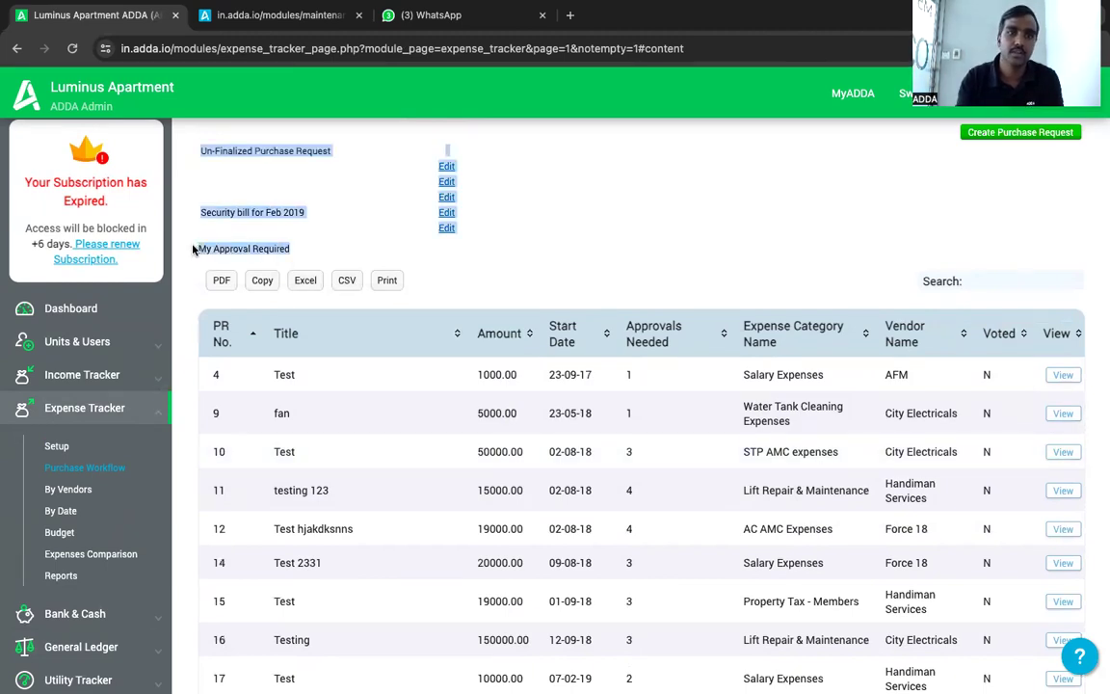
# Step: Examine the open purchase requests, highlighting the Level 1 and Level 2 table headings
pyautogui.click(363, 226)
pyautogui.scroll(-7, 391, 306)
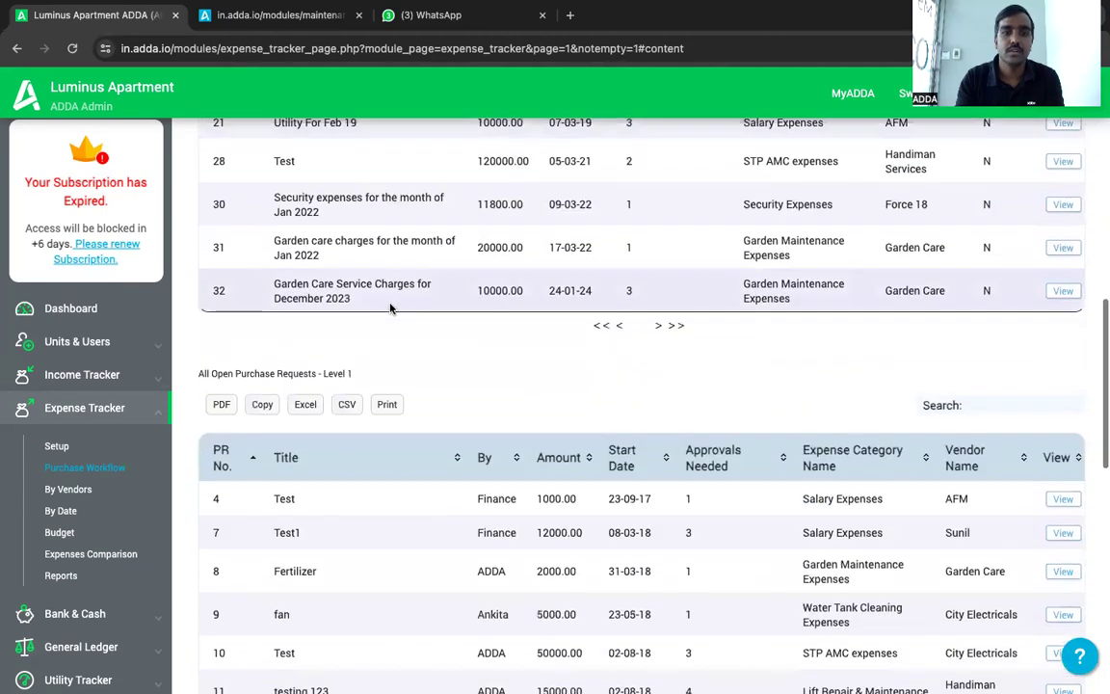
pyautogui.moveTo(355, 377); pyautogui.dragTo(200, 374)
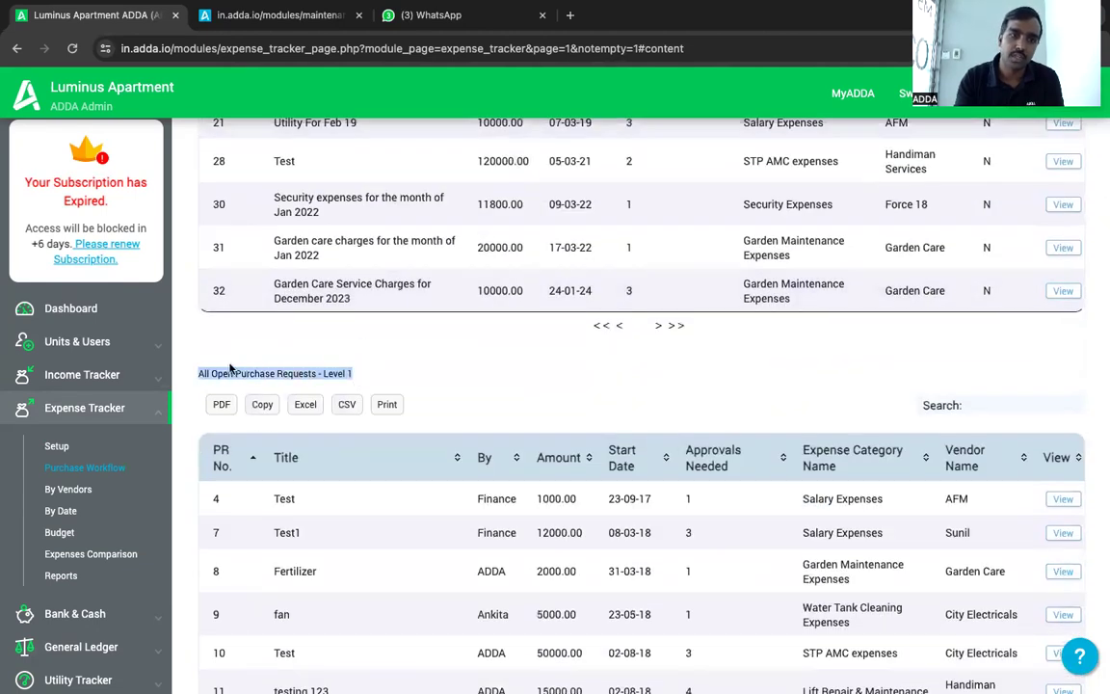
pyautogui.scroll(-10, 430, 421)
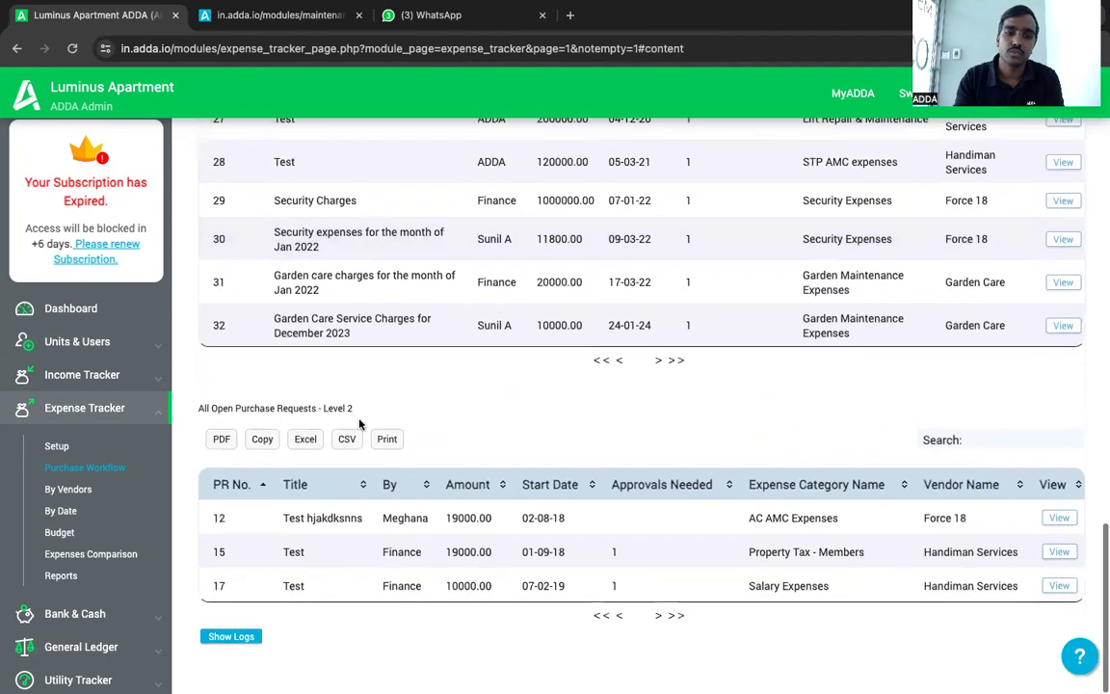
pyautogui.moveTo(349, 416); pyautogui.dragTo(188, 414)
pyautogui.click(473, 424)
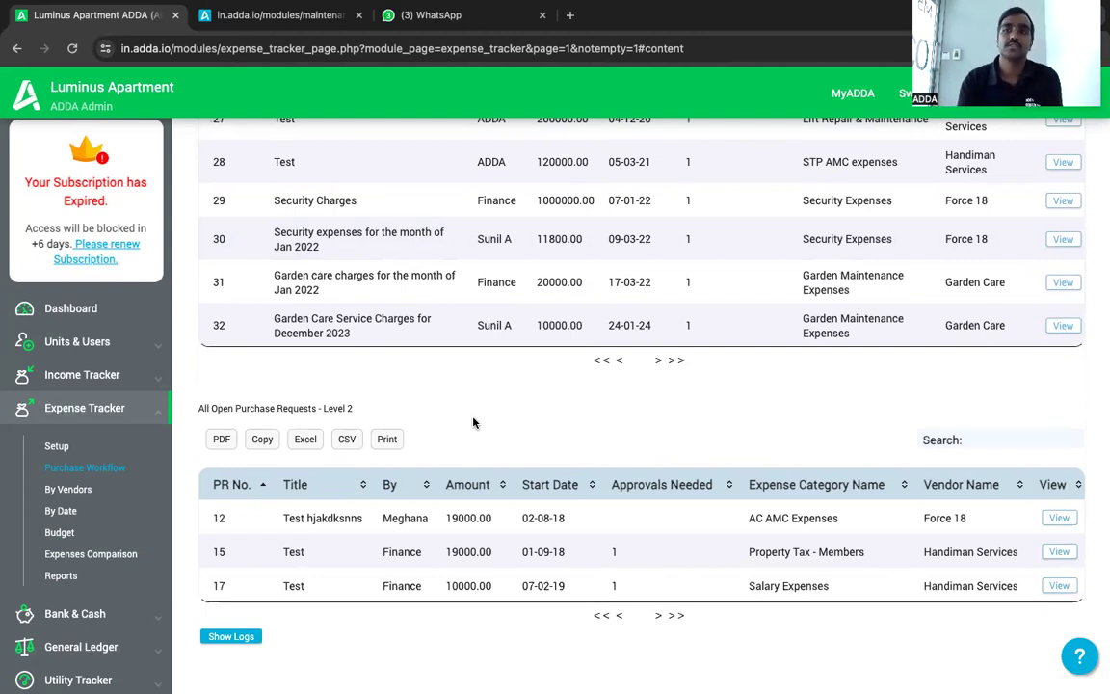
# Step: Open a blank form for creating a new purchase request
pyautogui.scroll(10, 473, 422)
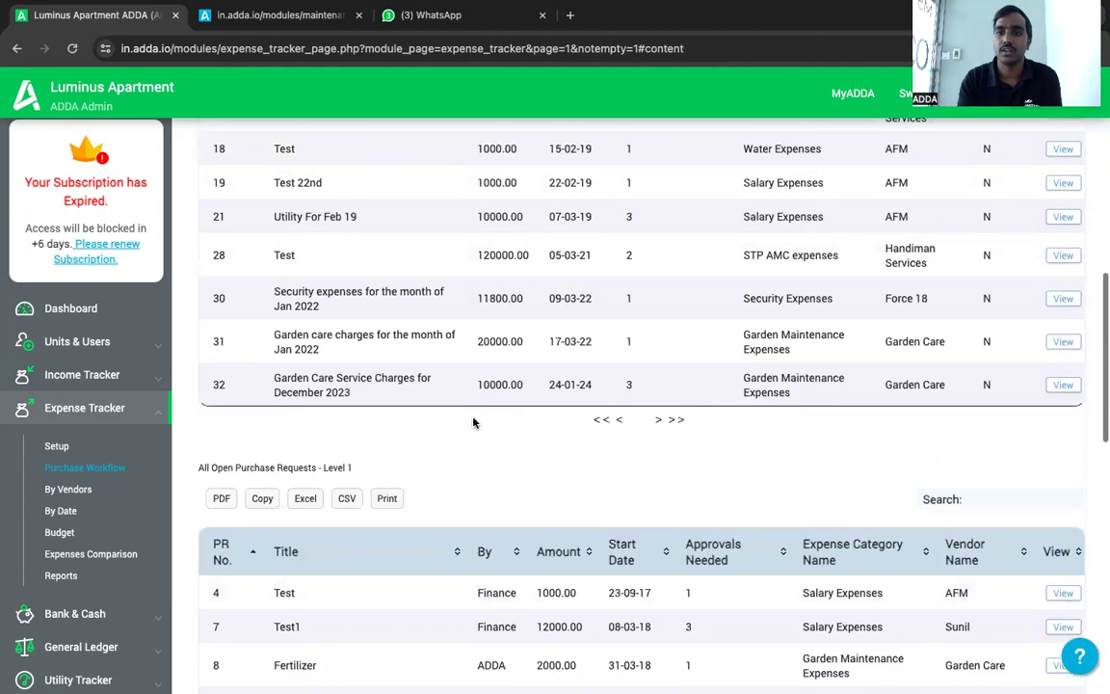
pyautogui.scroll(2, 473, 422)
pyautogui.scroll(3, 473, 421)
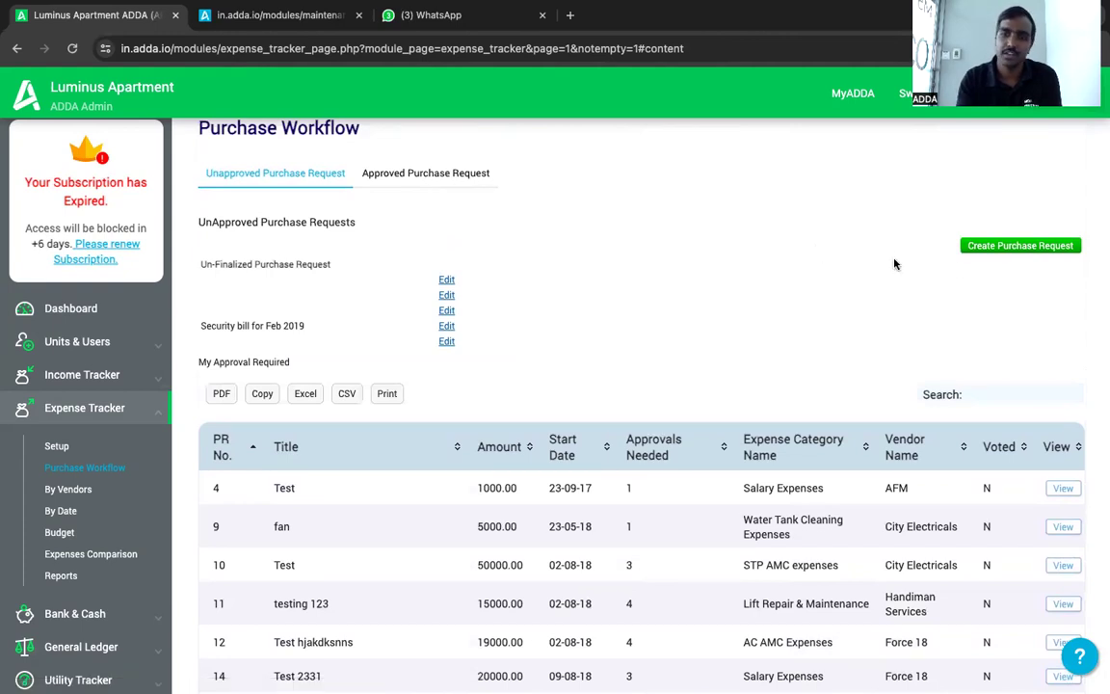
pyautogui.click(1000, 247)
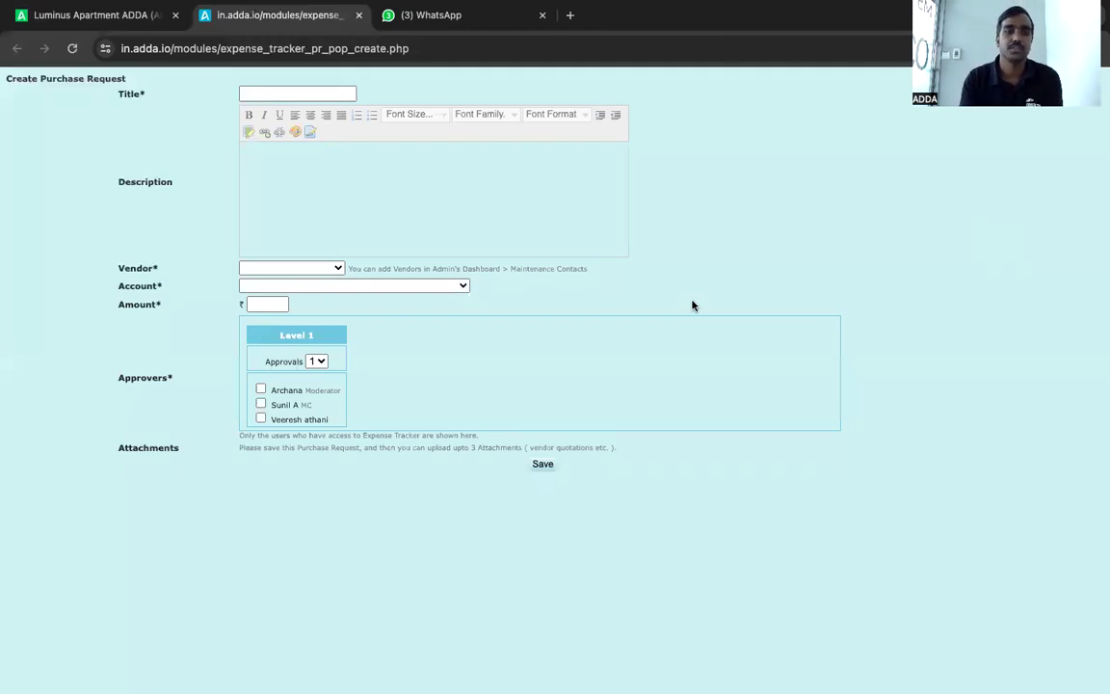
# Step: Title the purchase request "Housekeeping Services For the month of December 2023"
pyautogui.click(296, 92)
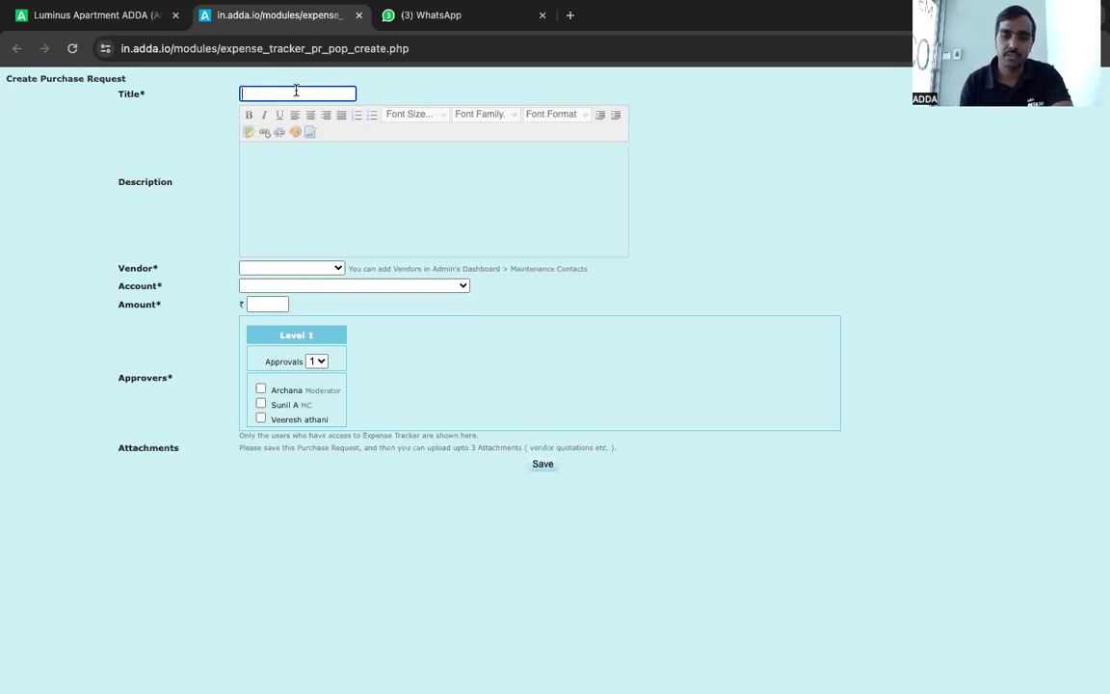
pyautogui.write('Hoise')
pyautogui.press('BackSpace')
pyautogui.press('BackSpace')
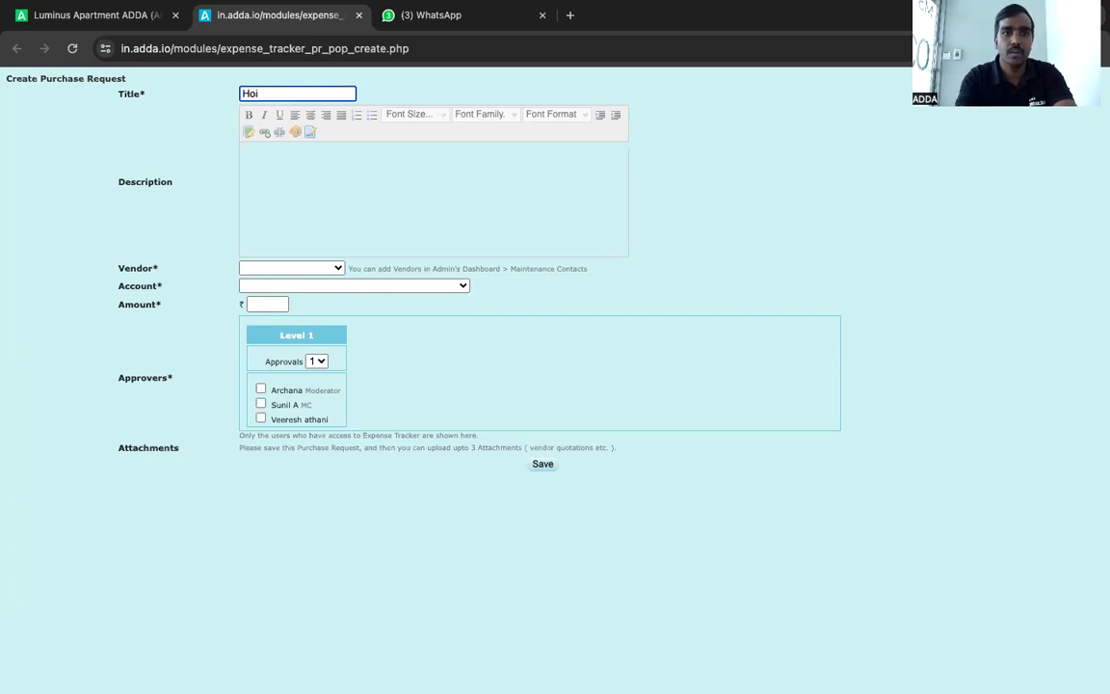
pyautogui.write('sekeeping ')
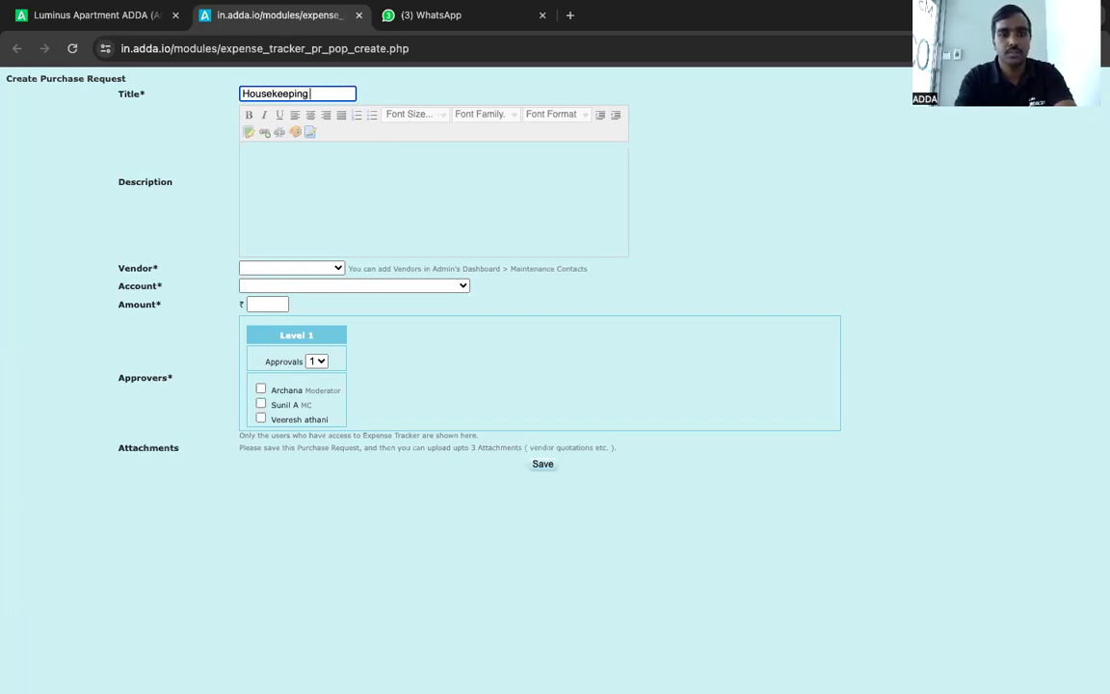
pyautogui.write('Services')
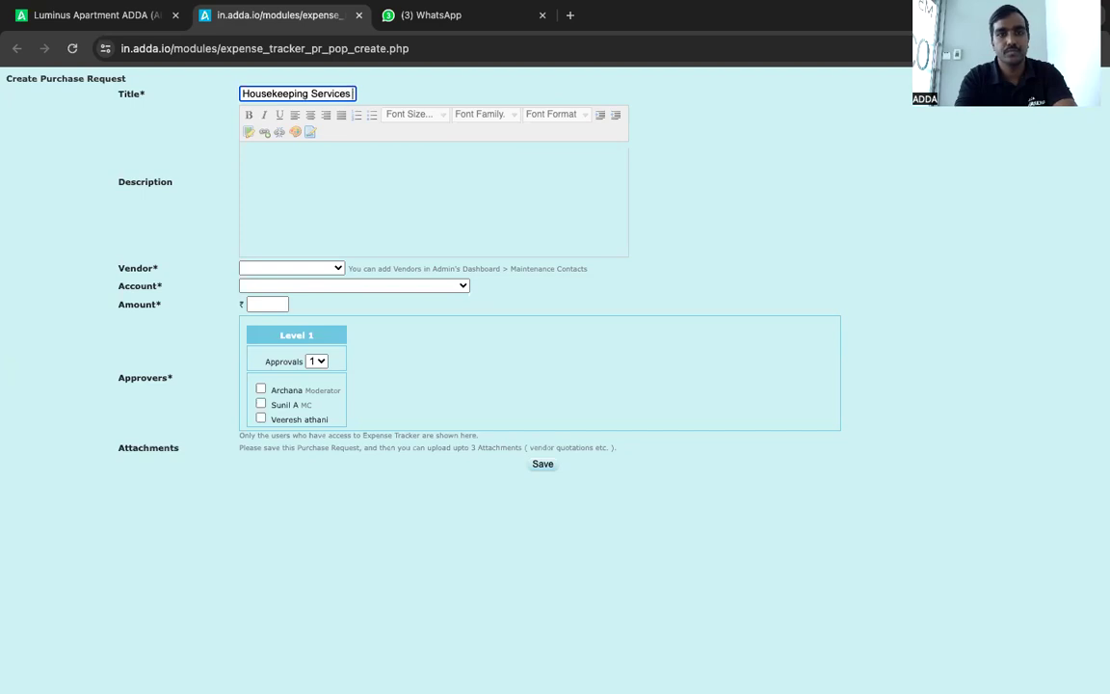
pyautogui.write(' For th emon')
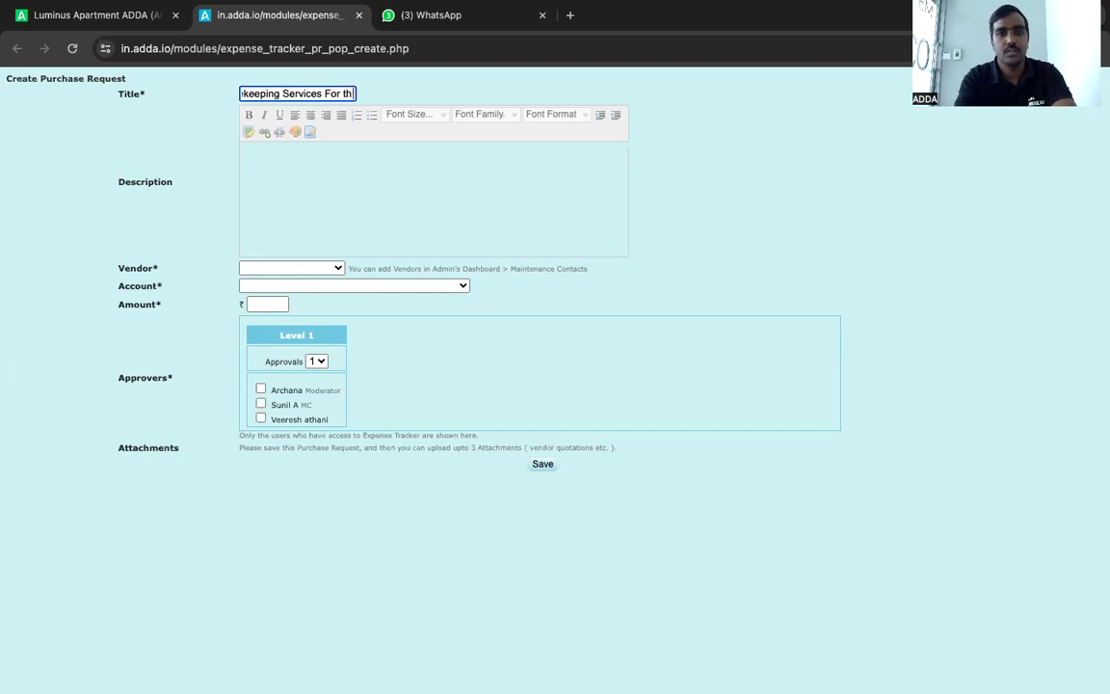
pyautogui.press('BackSpace')
pyautogui.press('BackSpace')
pyautogui.press('BackSpace')
pyautogui.press('BackSpace')
pyautogui.press('BackSpace')
pyautogui.write('e')
pyautogui.press('BackSpace')
pyautogui.press('BackSpace')
pyautogui.write('hemn')
pyautogui.press('BackSpace')
pyautogui.press('BackSpace')
pyautogui.write('month of Dec')
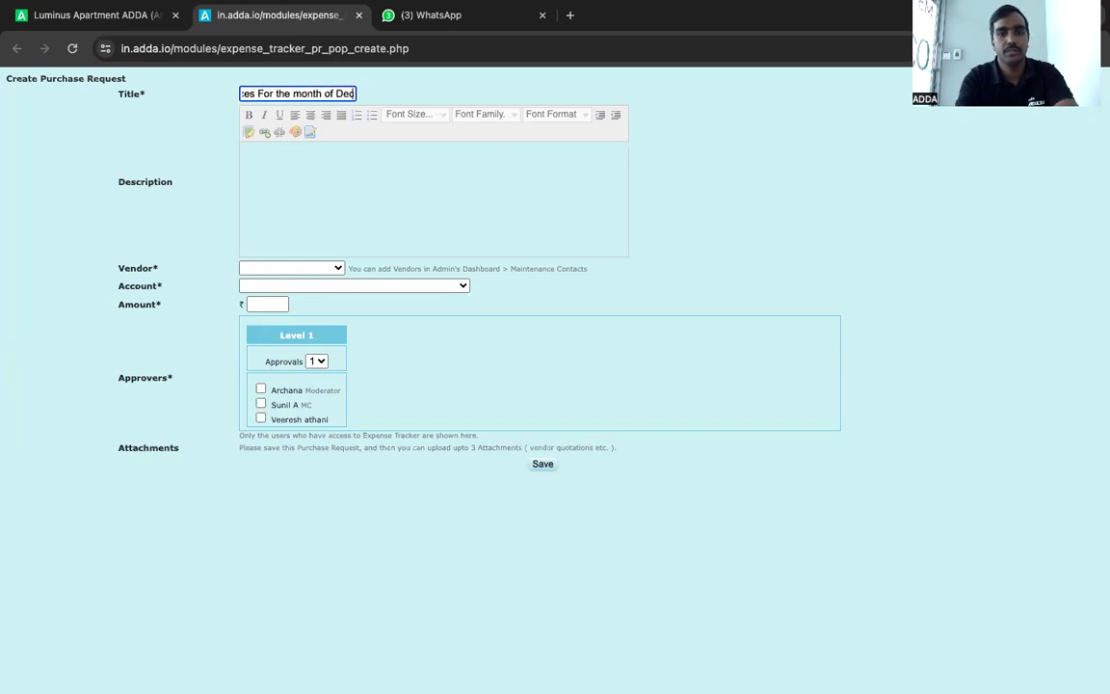
pyautogui.write('ember 2023')
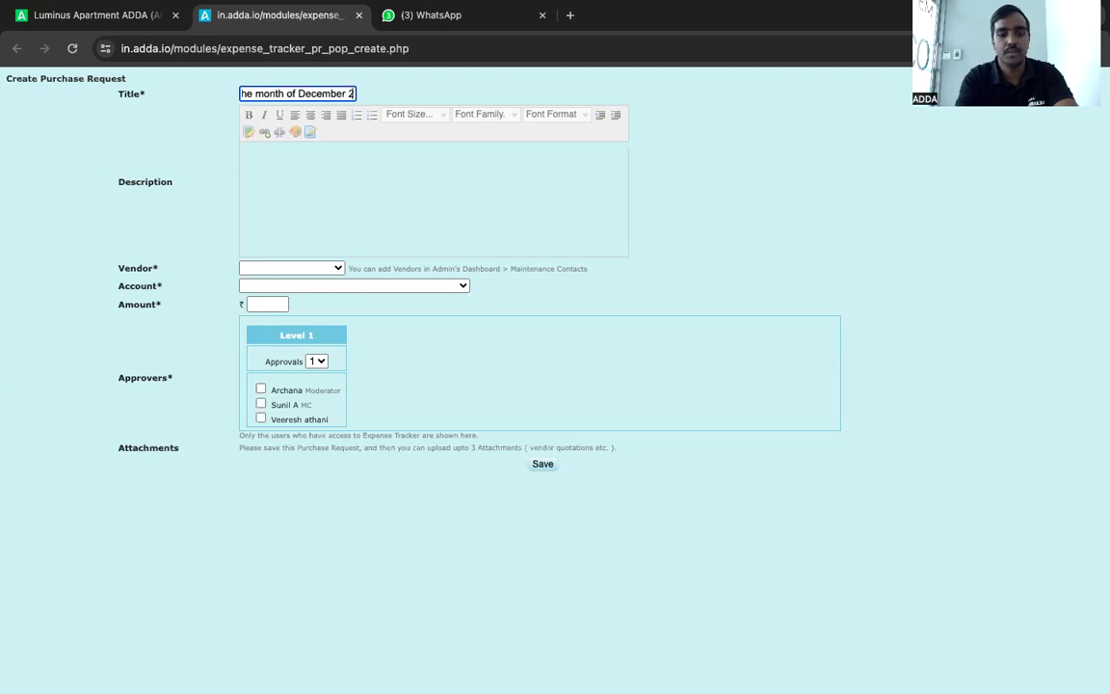
# Step: Copy the purchase request's title into its description
pyautogui.tripleClick(297, 87)
pyautogui.hotkey('ctrl', 'c')
pyautogui.click(305, 153)
pyautogui.hotkey('ctrl', 'v')
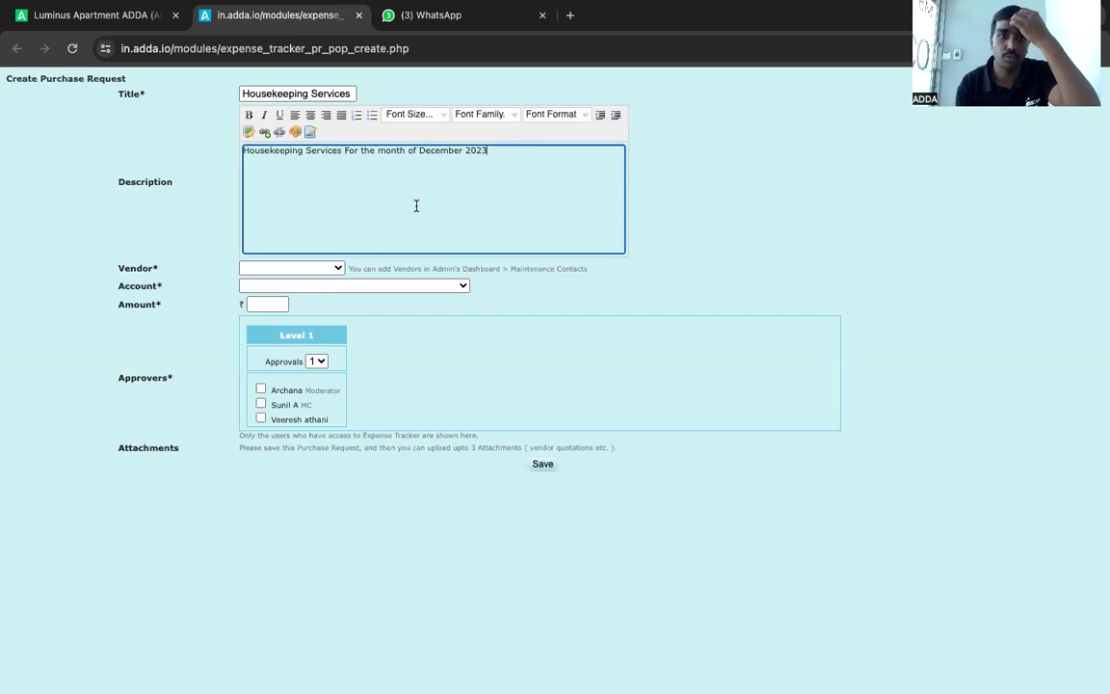
# Step: Choose AFM as the vendor and compare the budget figures for the House Keeping Expenses and Insurance Expenses accounts
pyautogui.click(305, 268)
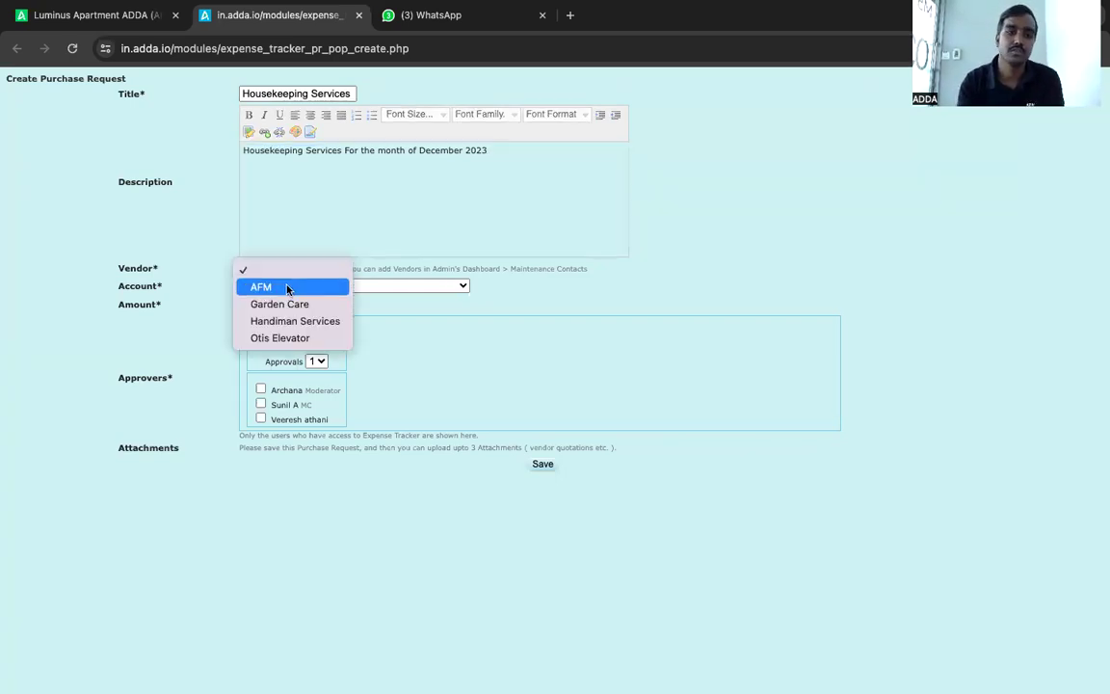
pyautogui.click(287, 287)
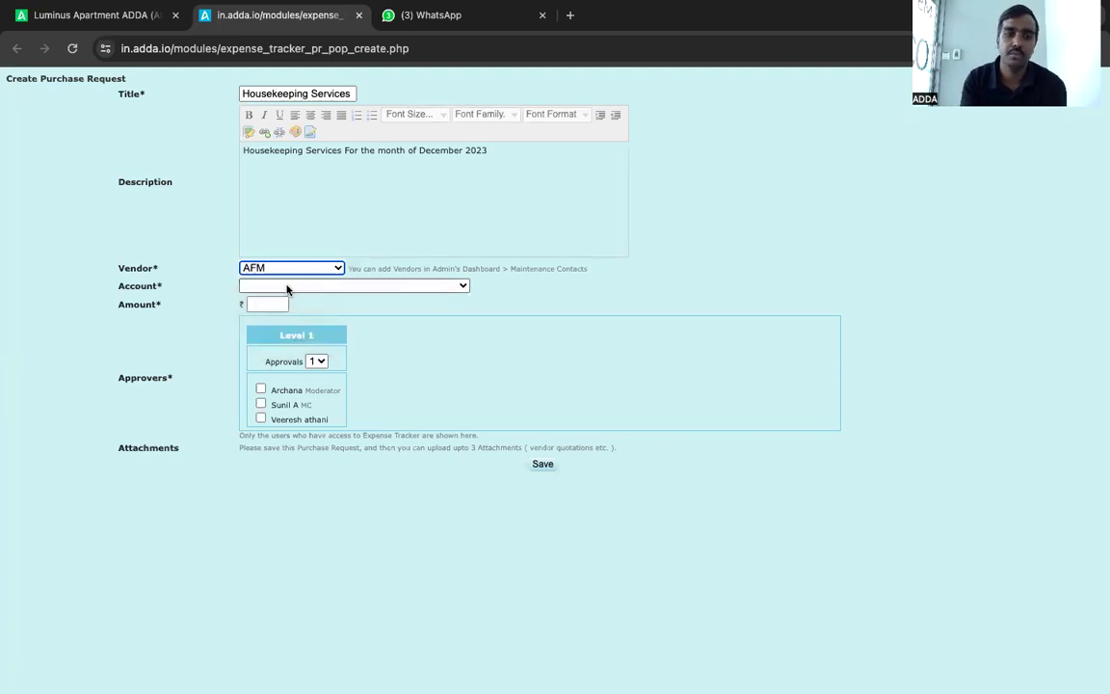
pyautogui.click(287, 286)
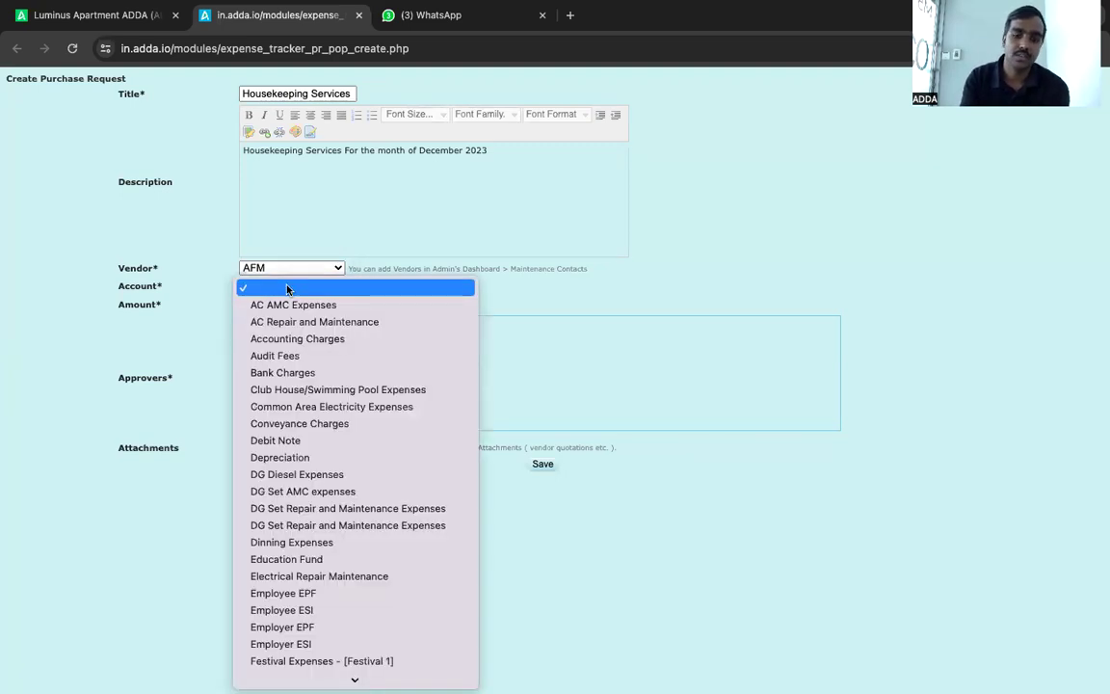
pyautogui.press('h')
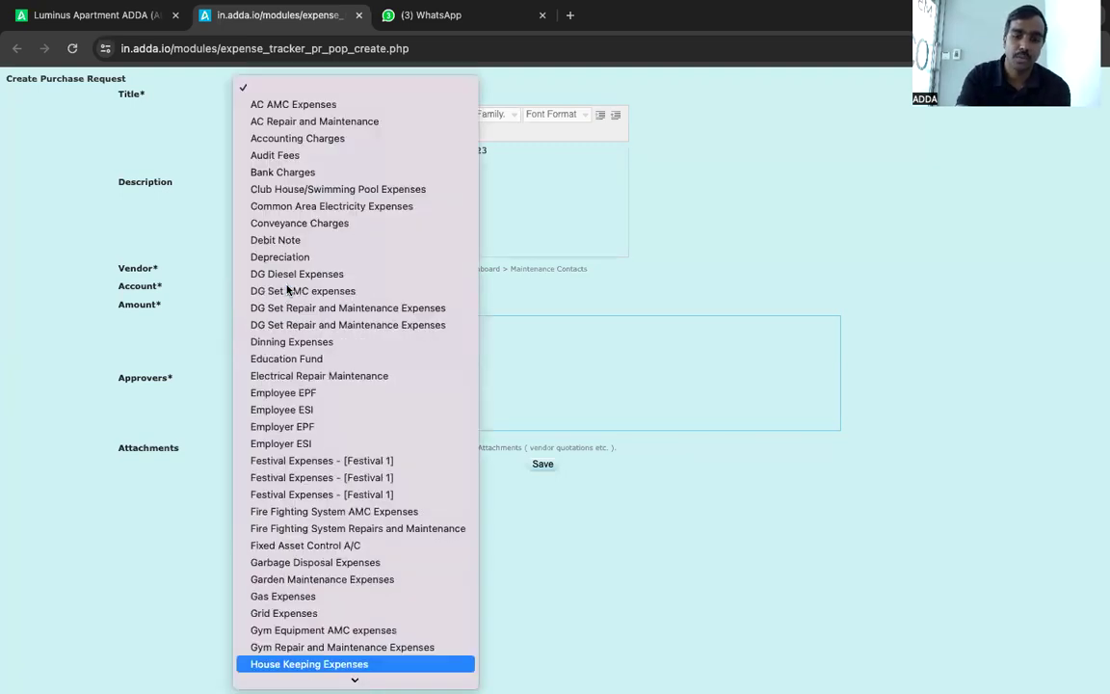
pyautogui.click(323, 666)
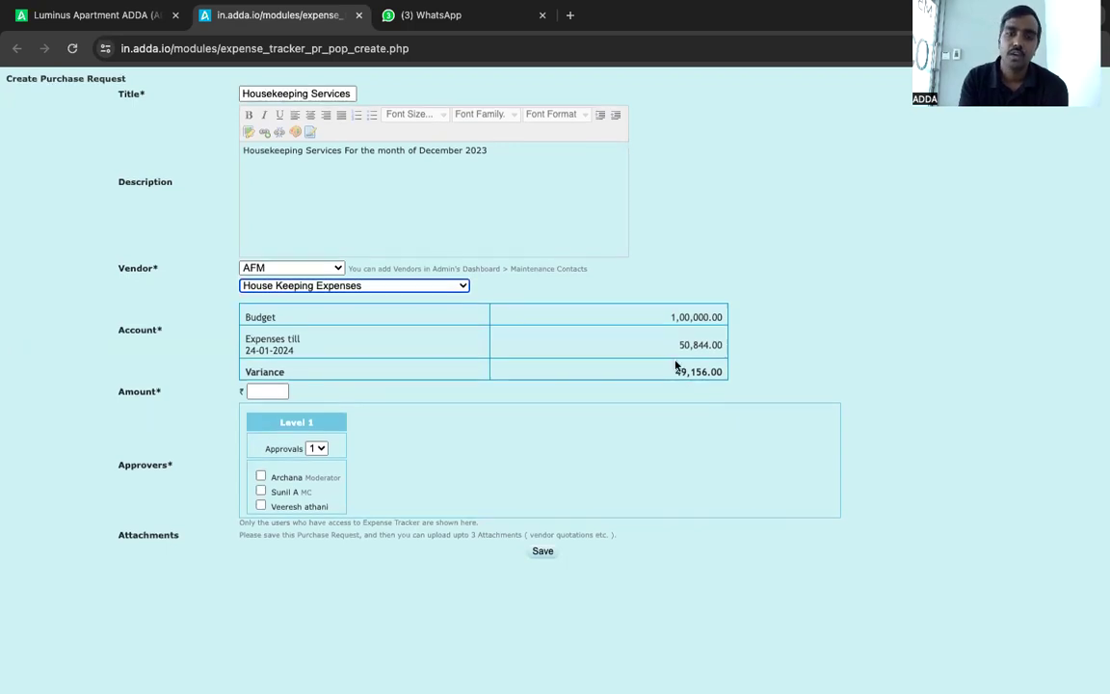
pyautogui.click(329, 286)
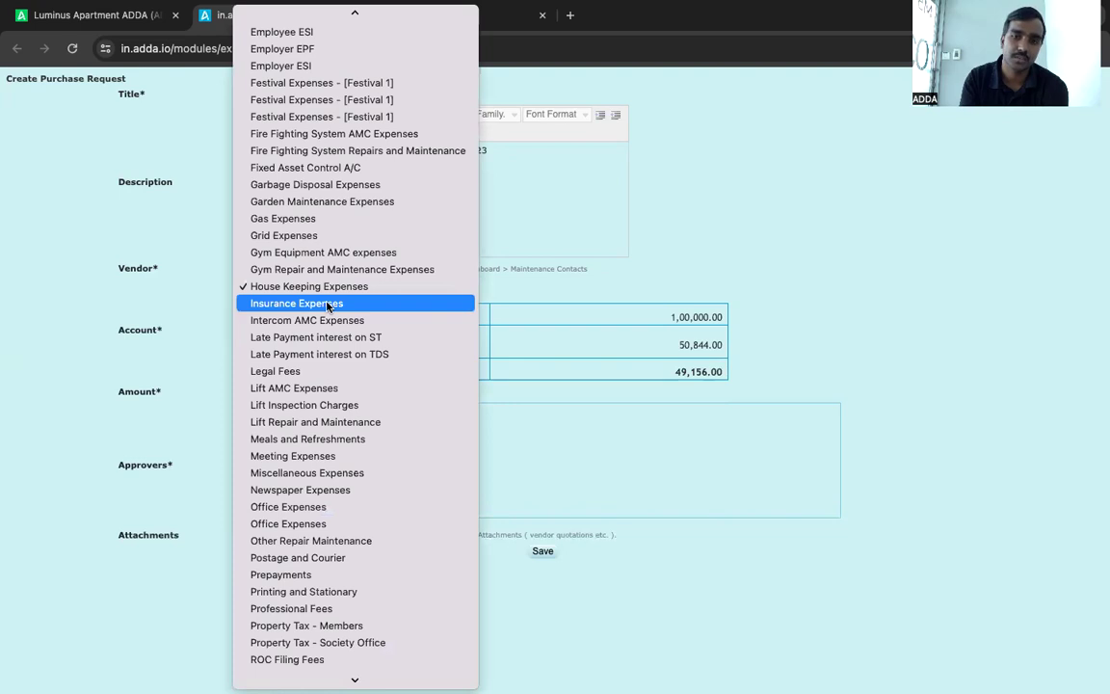
pyautogui.click(328, 304)
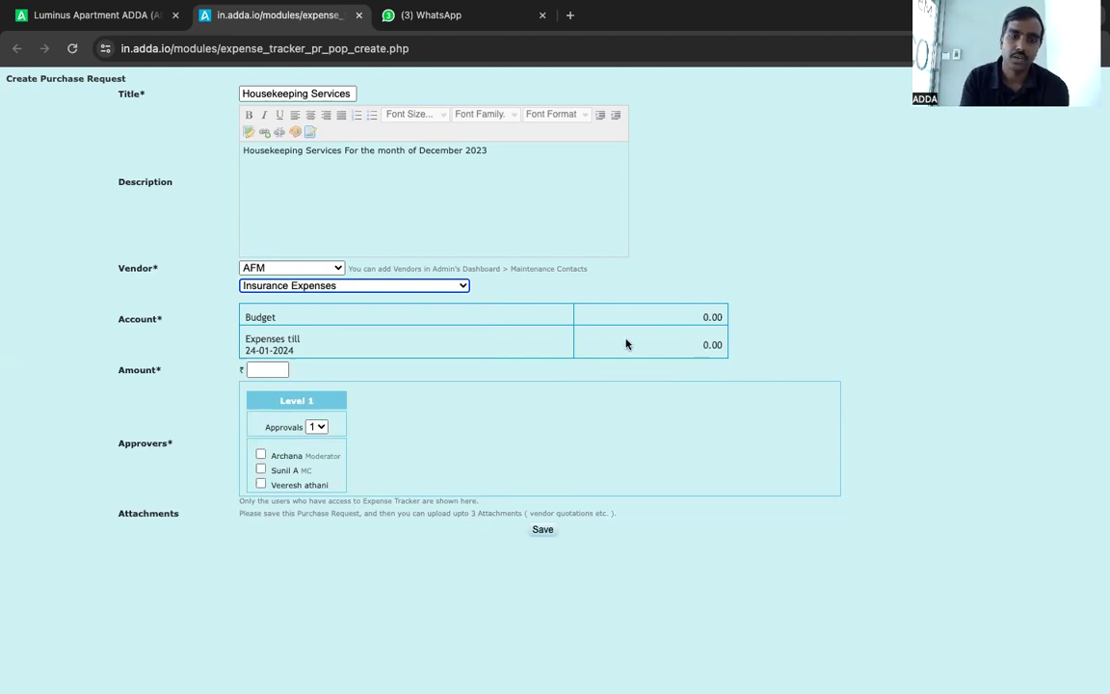
# Step: Open the Expense Tracker budget setup for 01-04-2023 to 31-03-2024 and review the budgeted amounts per account
pyautogui.click(122, 19)
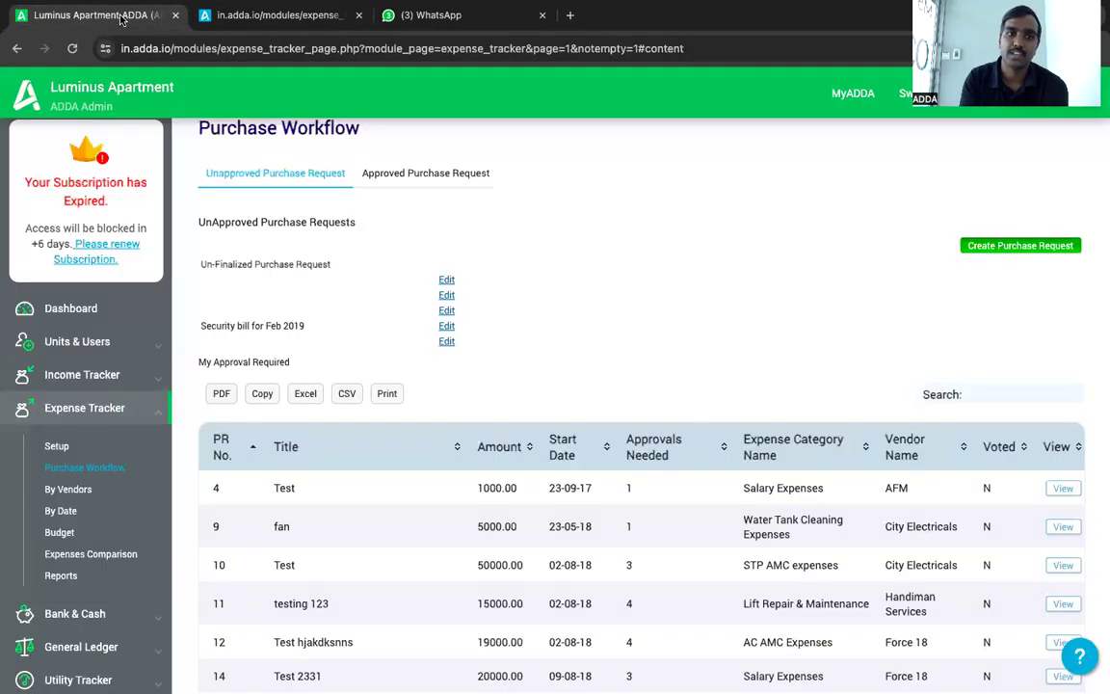
pyautogui.click(64, 534)
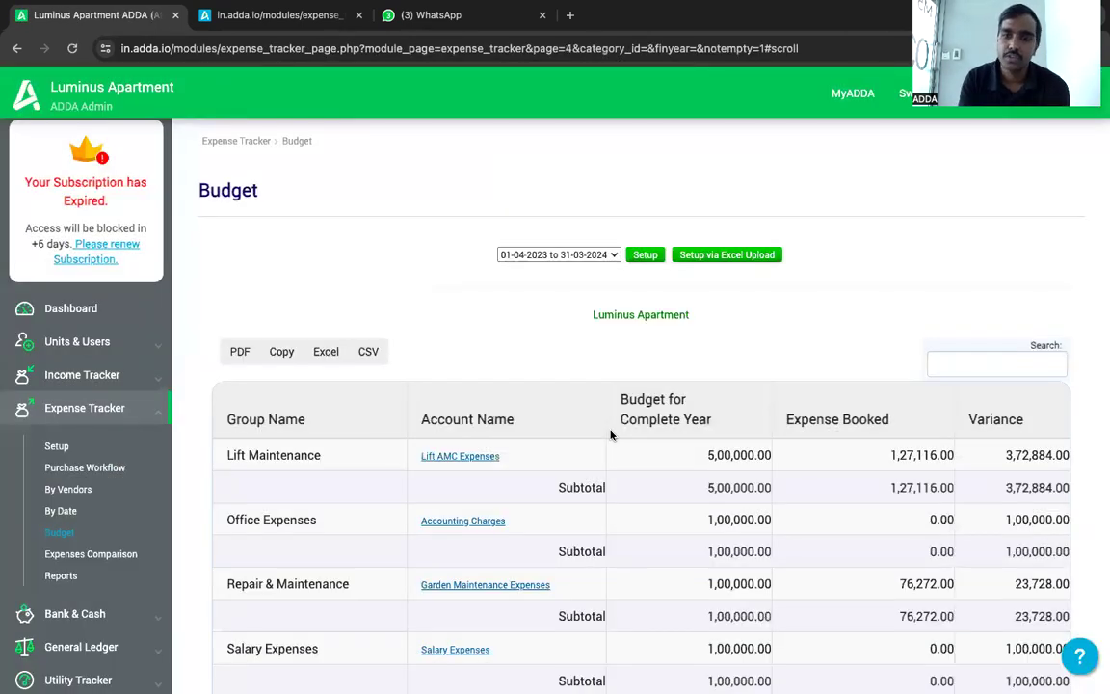
pyautogui.click(644, 256)
pyautogui.scroll(-2, 585, 407)
pyautogui.scroll(-11, 585, 407)
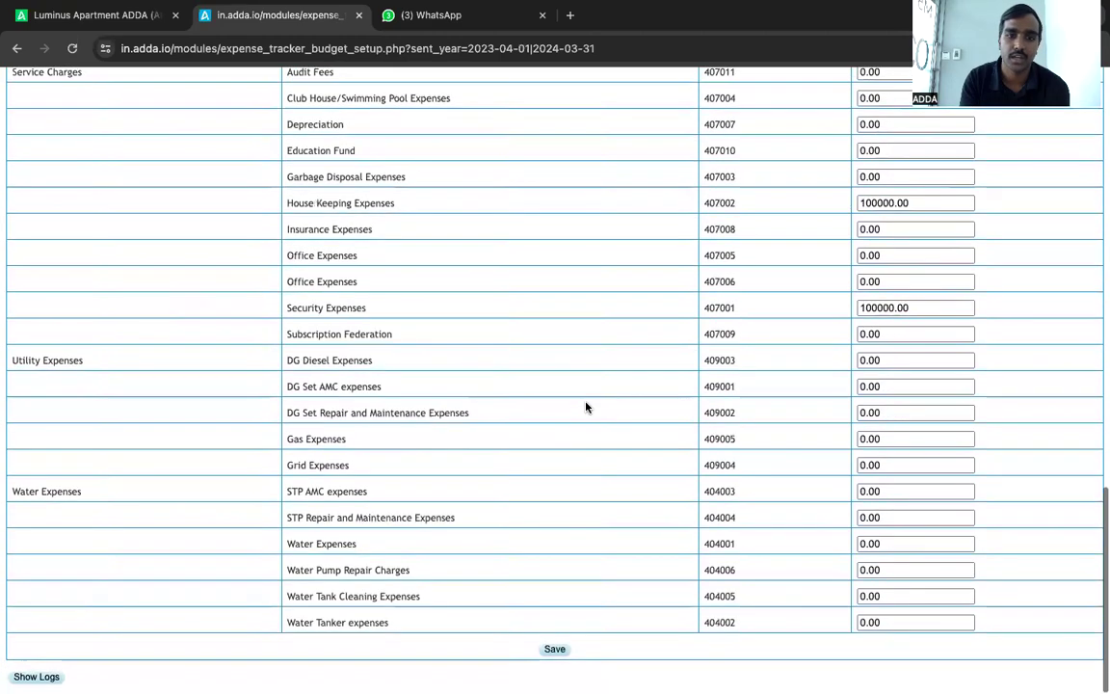
pyautogui.scroll(15, 585, 408)
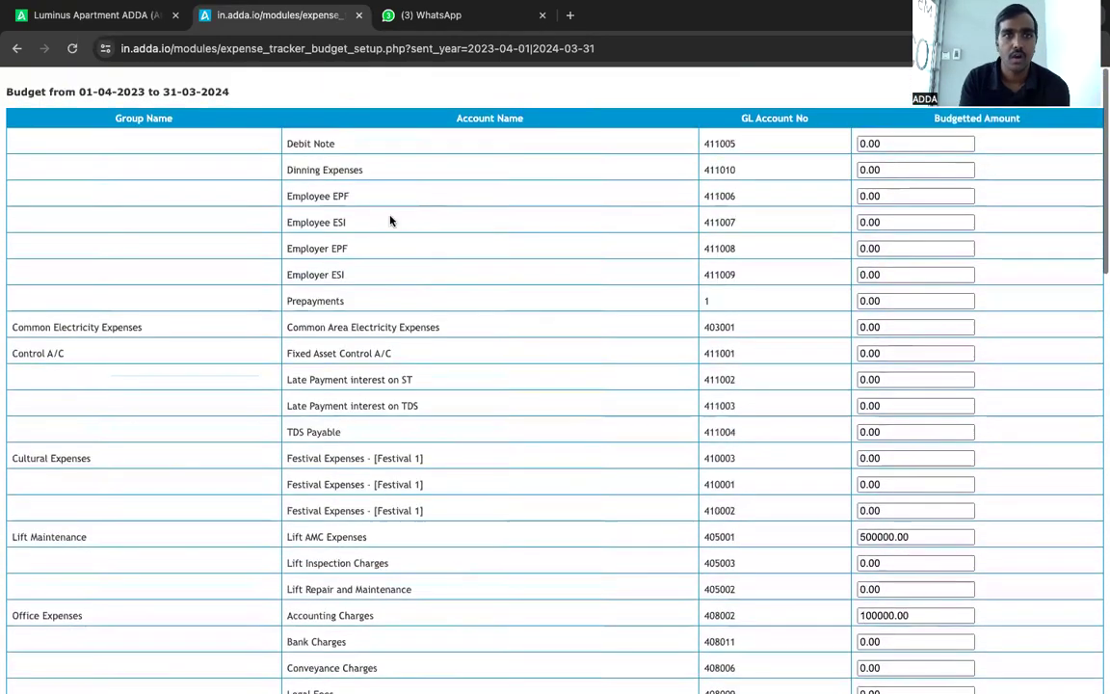
pyautogui.scroll(-5, 478, 352)
pyautogui.scroll(-8, 478, 353)
# Step: Open the budget setup via Excel upload and review its steps from the template download to the file upload
pyautogui.click(143, 17)
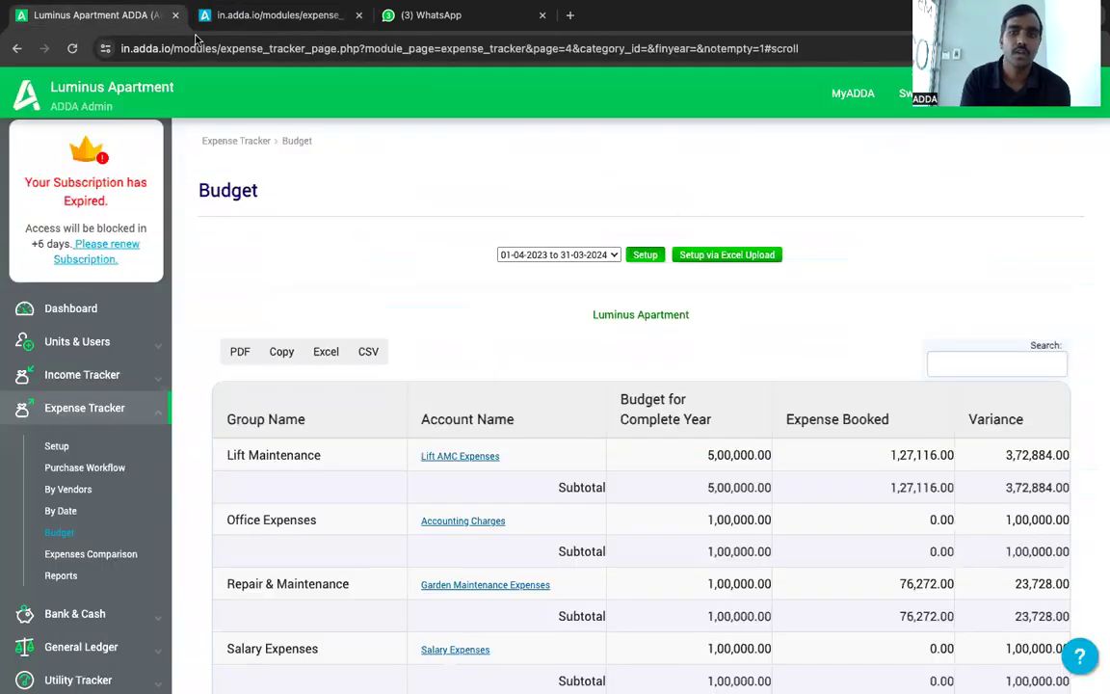
pyautogui.click(704, 256)
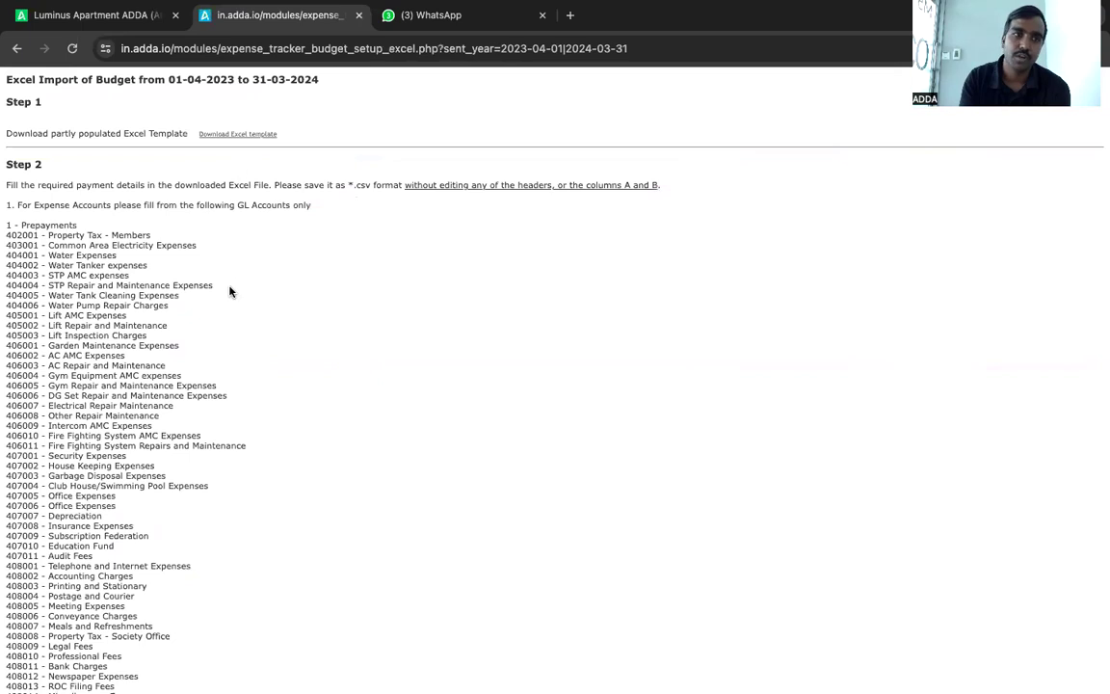
pyautogui.scroll(-5, 231, 291)
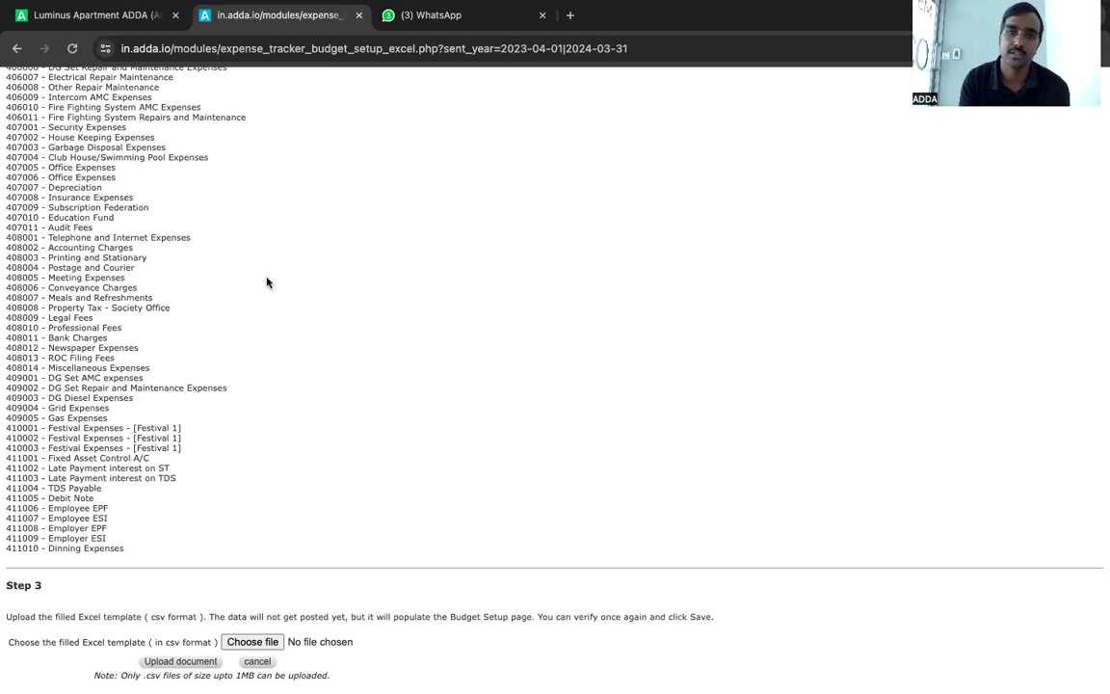
# Step: Return to the Purchase Workflow and open a new purchase request form
pyautogui.click(128, 24)
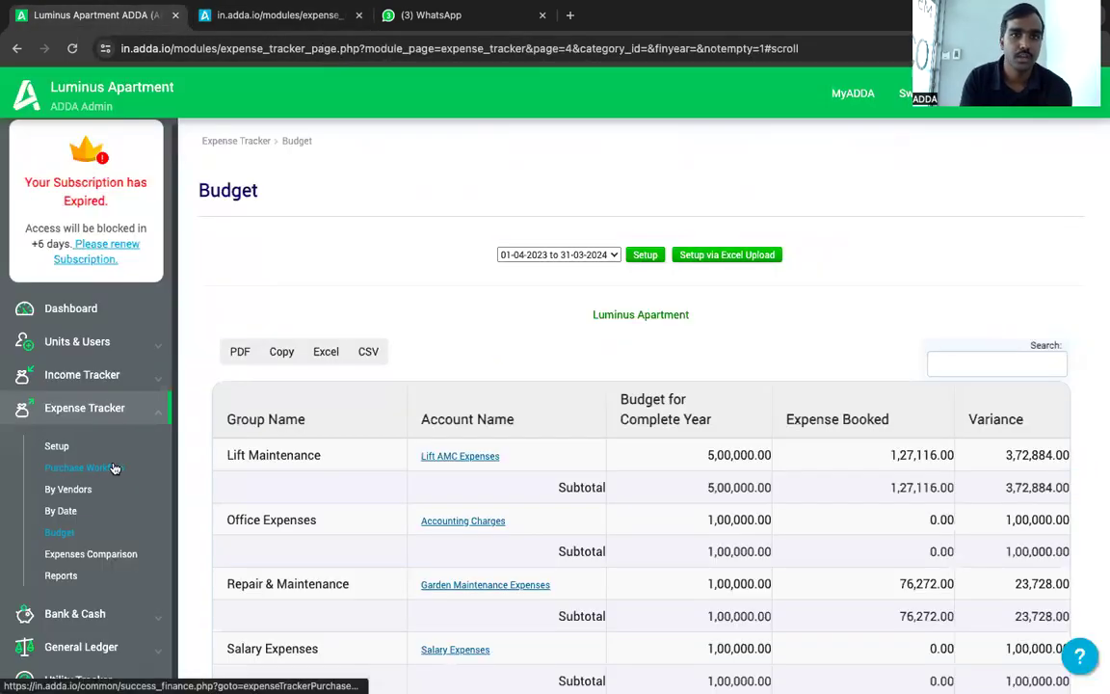
pyautogui.click(279, 15)
pyautogui.click(97, 14)
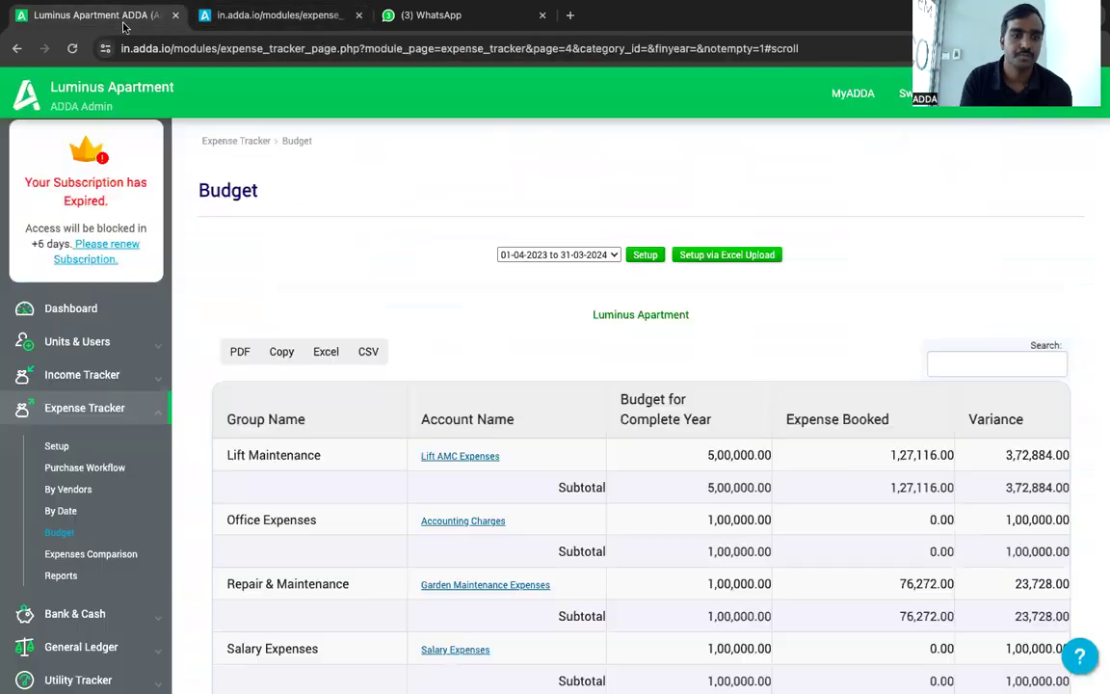
pyautogui.click(96, 468)
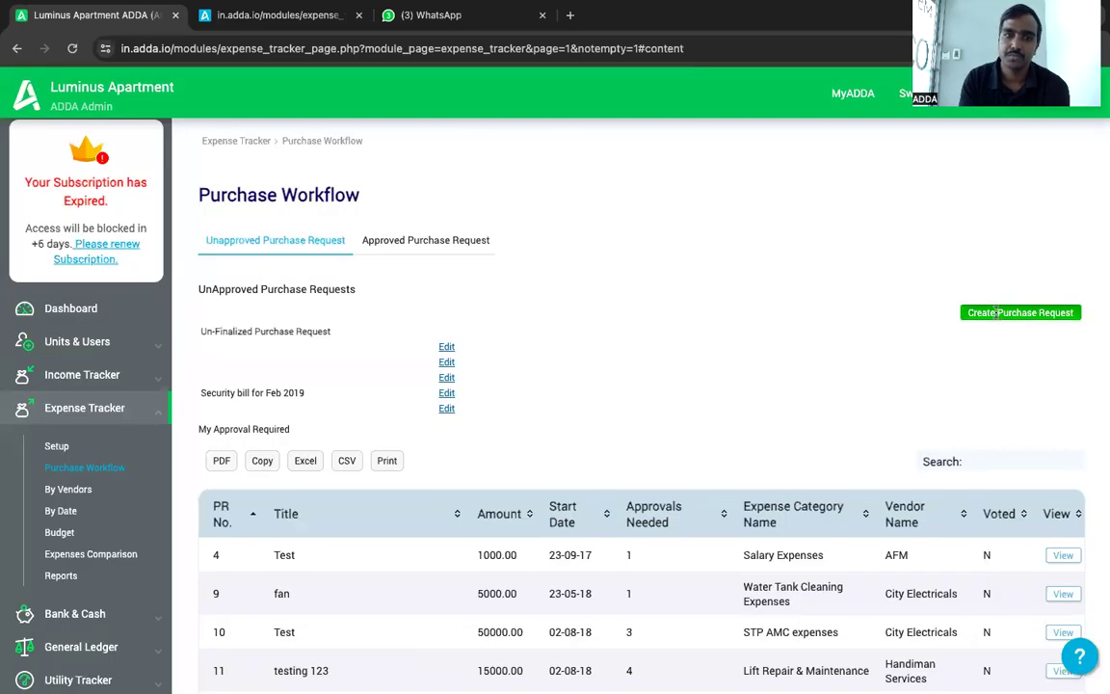
pyautogui.click(997, 314)
# Step: Enter "Housekeeping Services For December 2023" as both the title and the description of the new purchase request
pyautogui.click(298, 93)
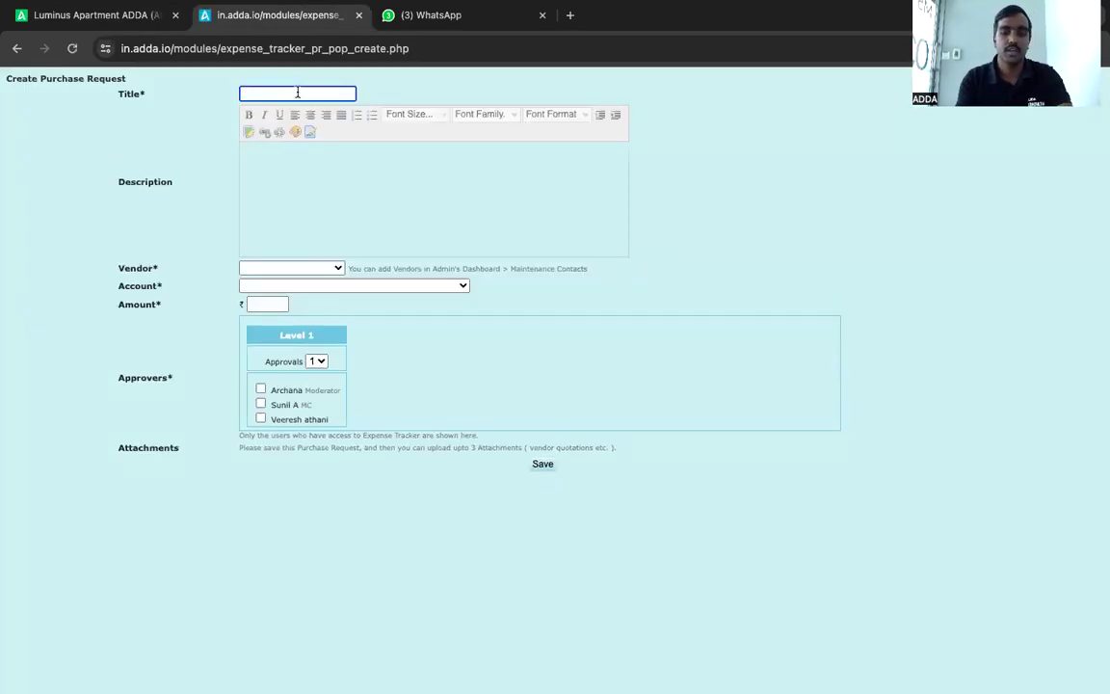
pyautogui.write('House')
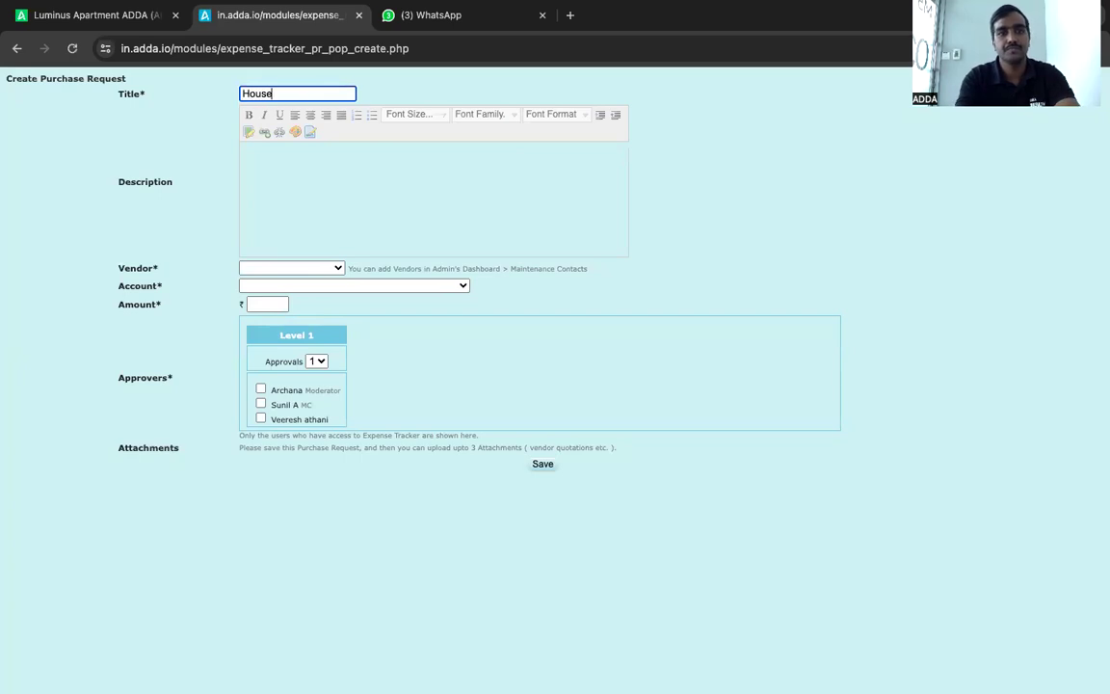
pyautogui.write('keeping Ser')
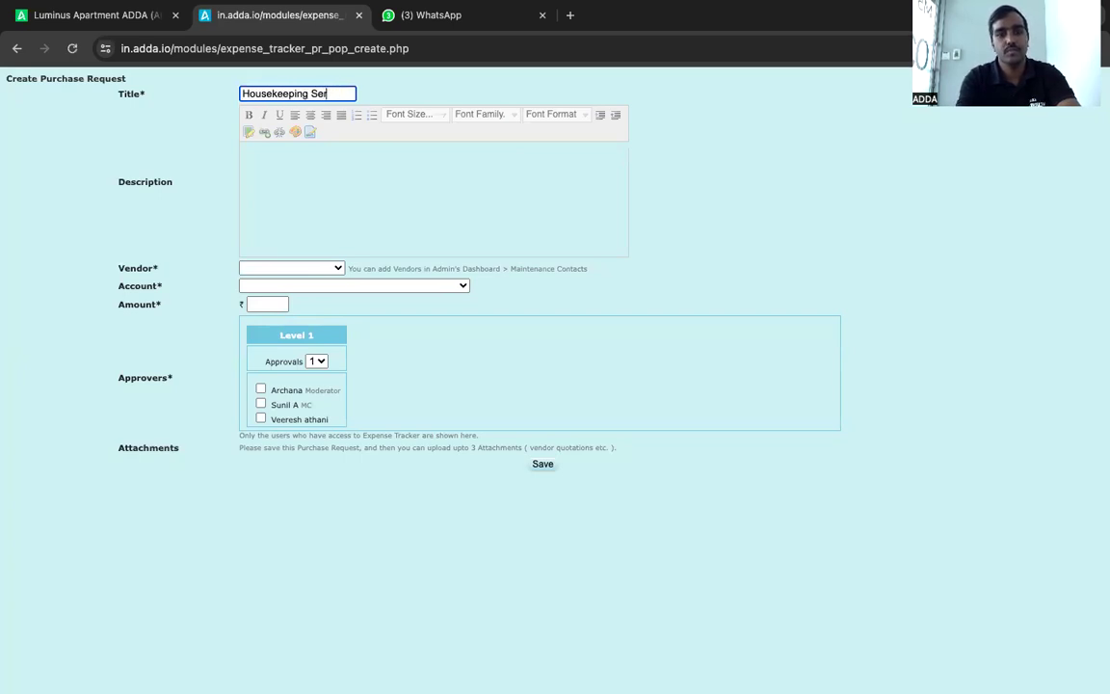
pyautogui.write('vices For December 2023')
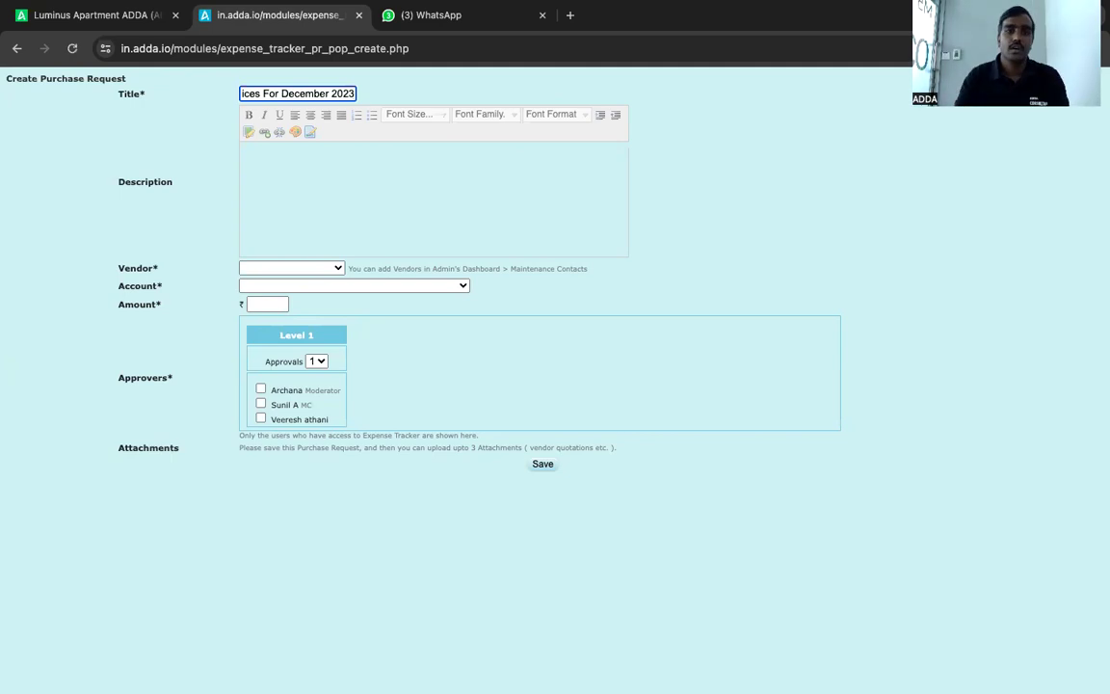
pyautogui.tripleClick(284, 93)
pyautogui.hotkey('ctrl', 'c')
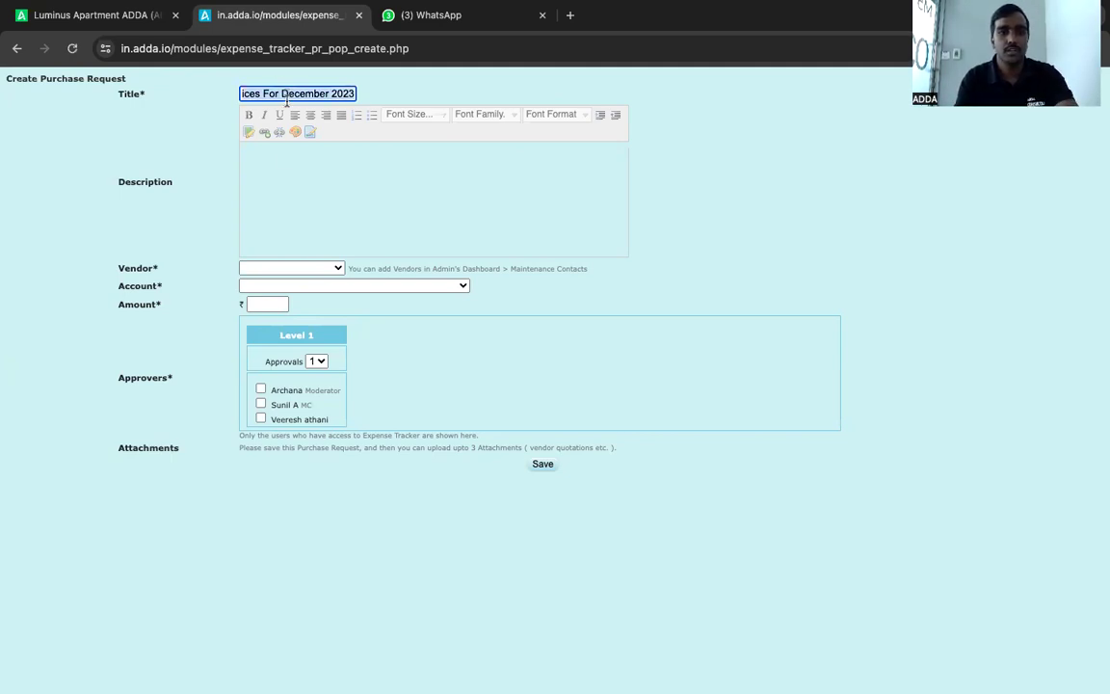
pyautogui.click(292, 170)
pyautogui.hotkey('ctrl', 'v')
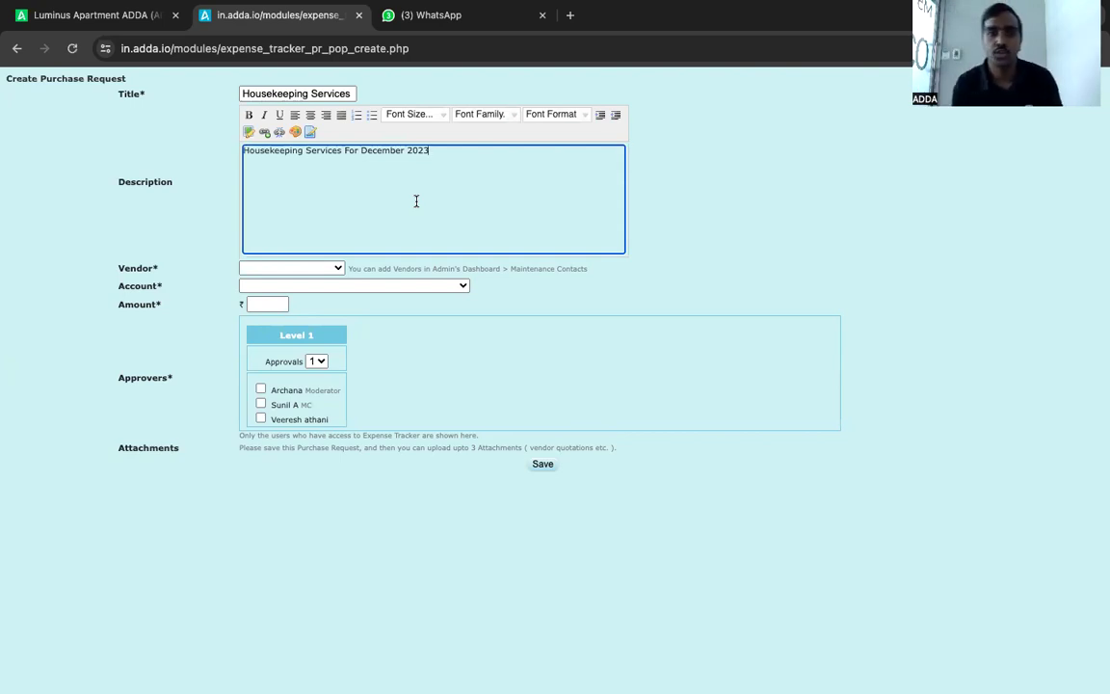
# Step: Choose AFM as the vendor and House Keeping Expenses as the account for the purchase request
pyautogui.click(305, 268)
pyautogui.click(292, 287)
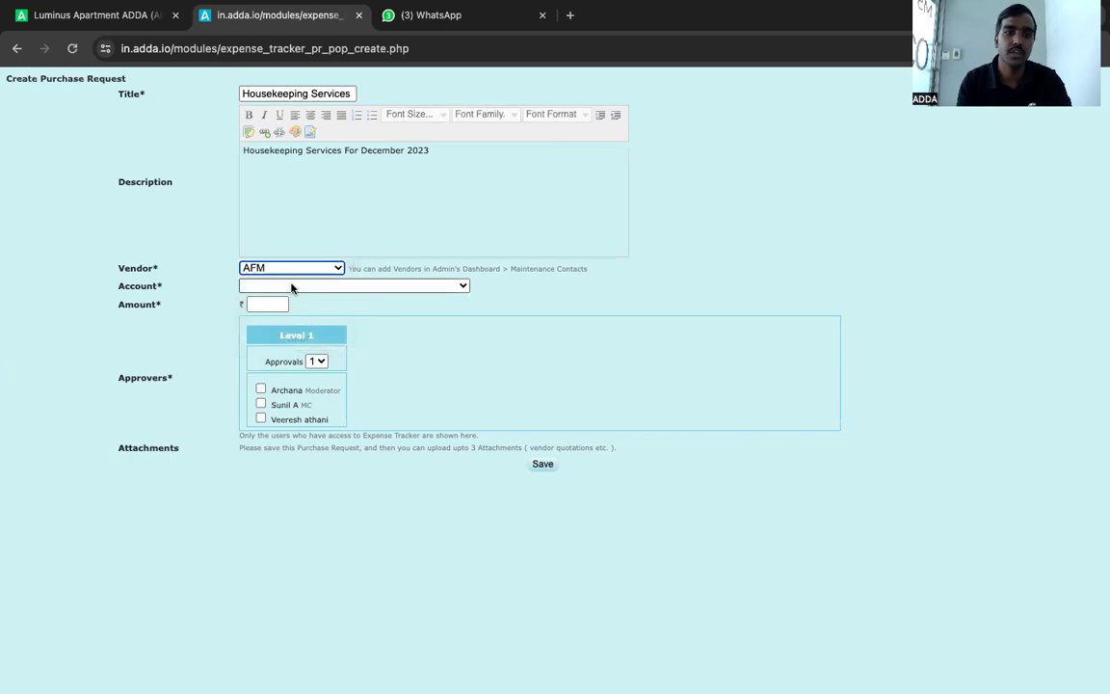
pyautogui.click(292, 286)
pyautogui.press('h')
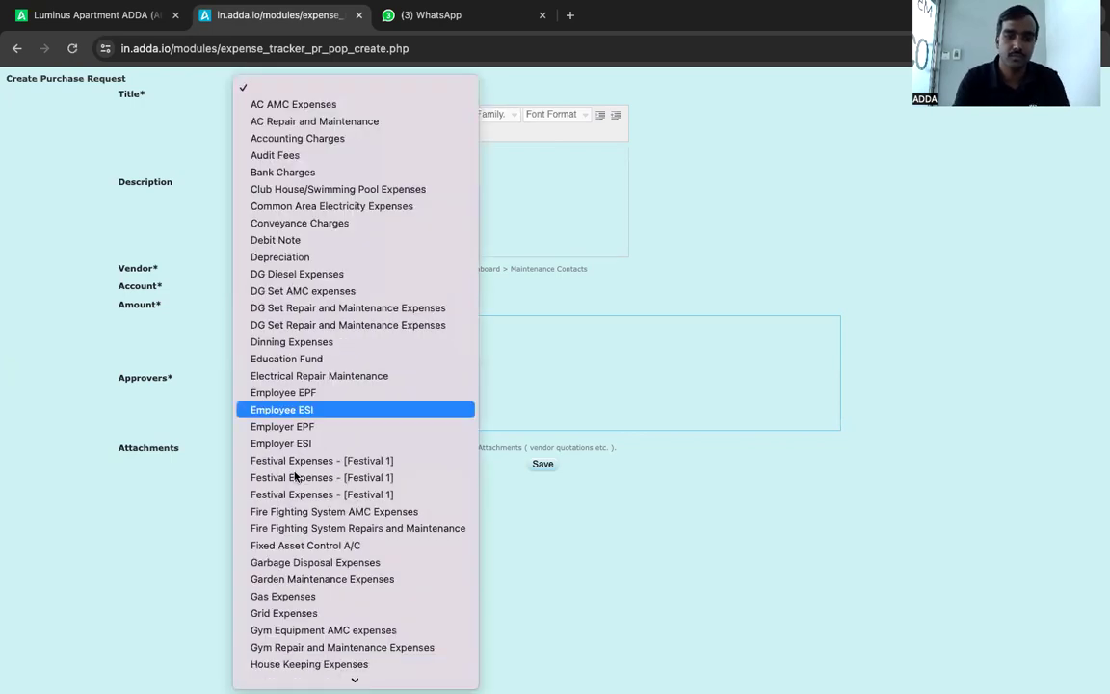
pyautogui.click(299, 664)
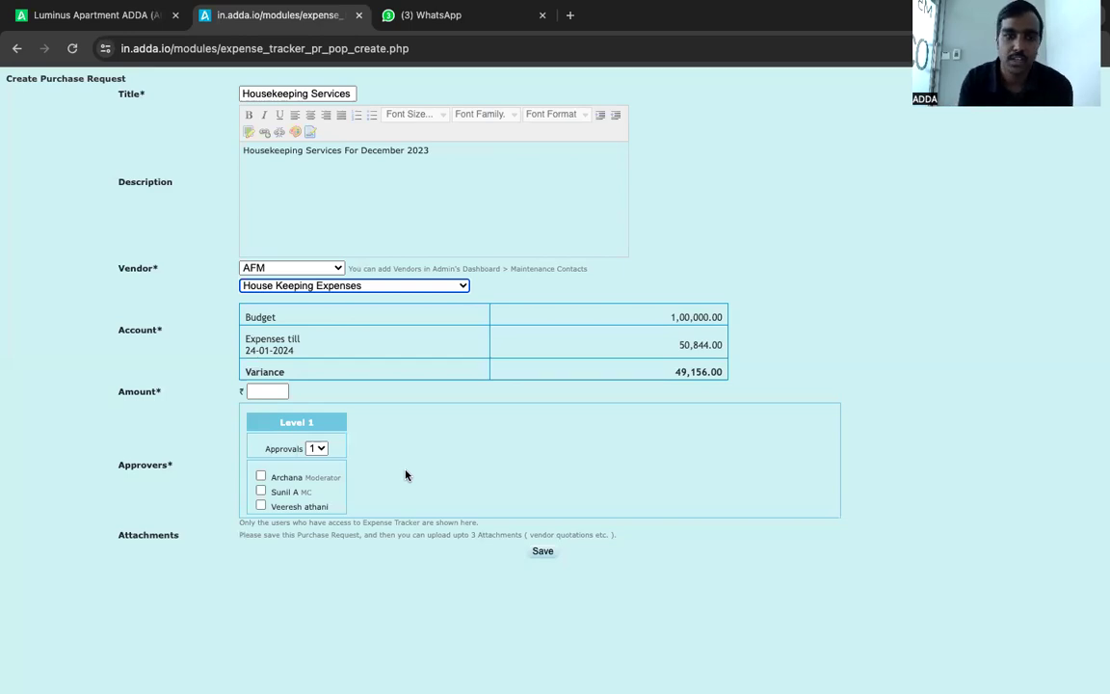
# Step: Set the request amount to 10000 and select all three Level 1 approvers
pyautogui.click(262, 392)
pyautogui.write('10000')
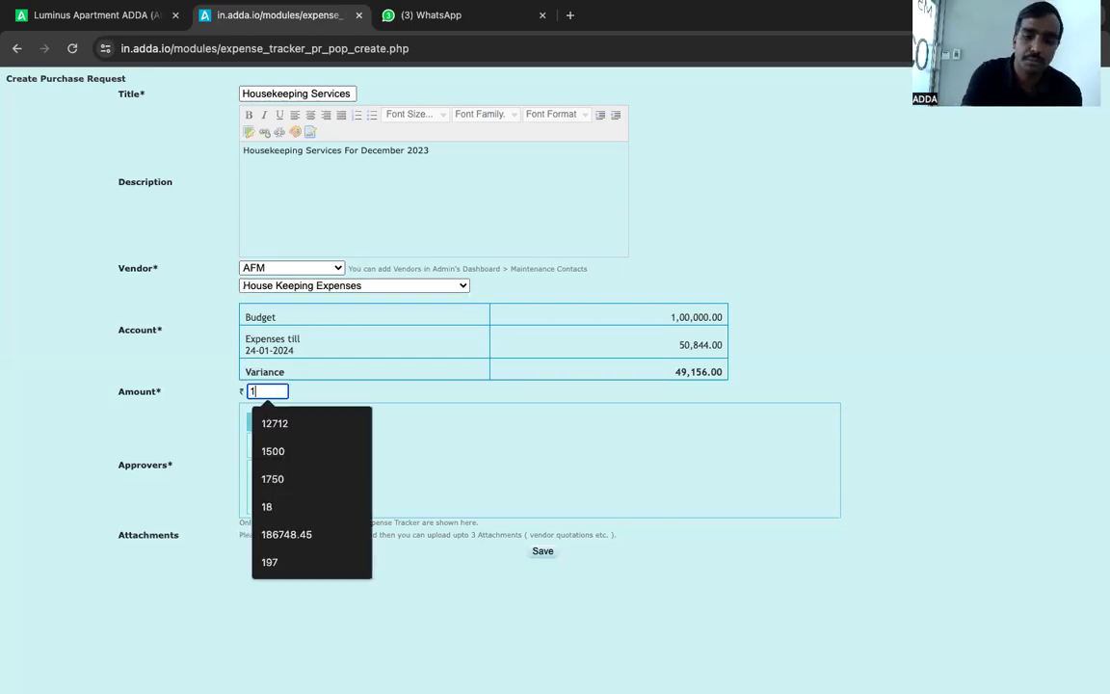
pyautogui.click(260, 476)
pyautogui.click(260, 490)
pyautogui.click(261, 507)
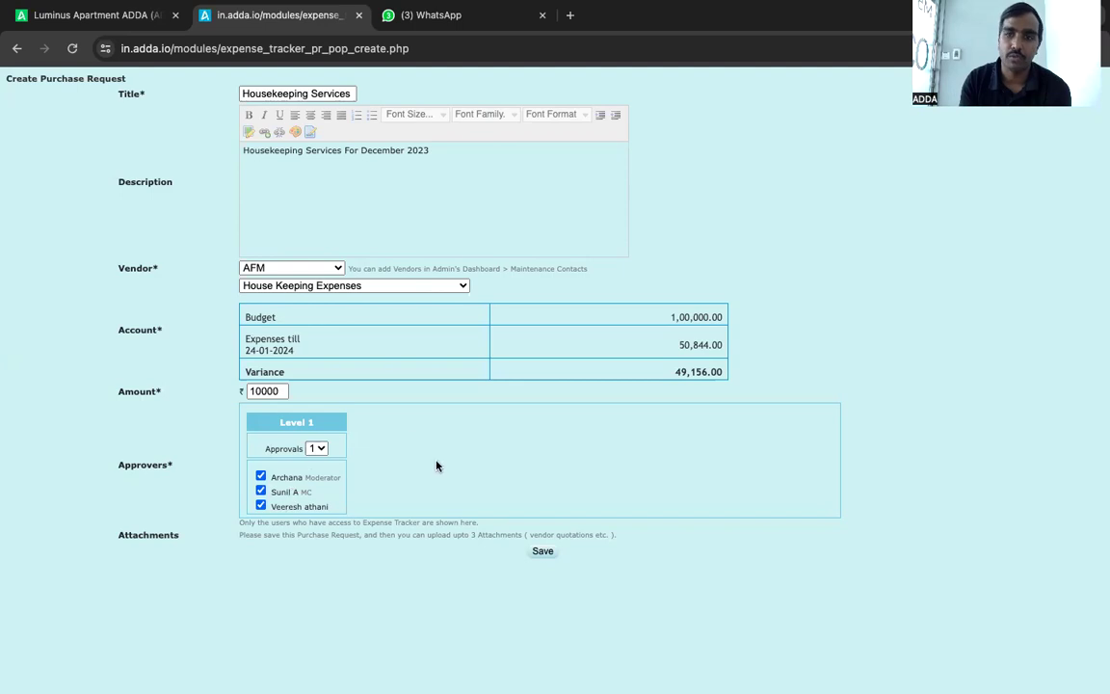
# Step: Open the Expense Tracker setup in a separate browser tab and compare its assigned approver levels with the approvers in the purchase request
pyautogui.click(129, 25)
pyautogui.rightClick(60, 441)
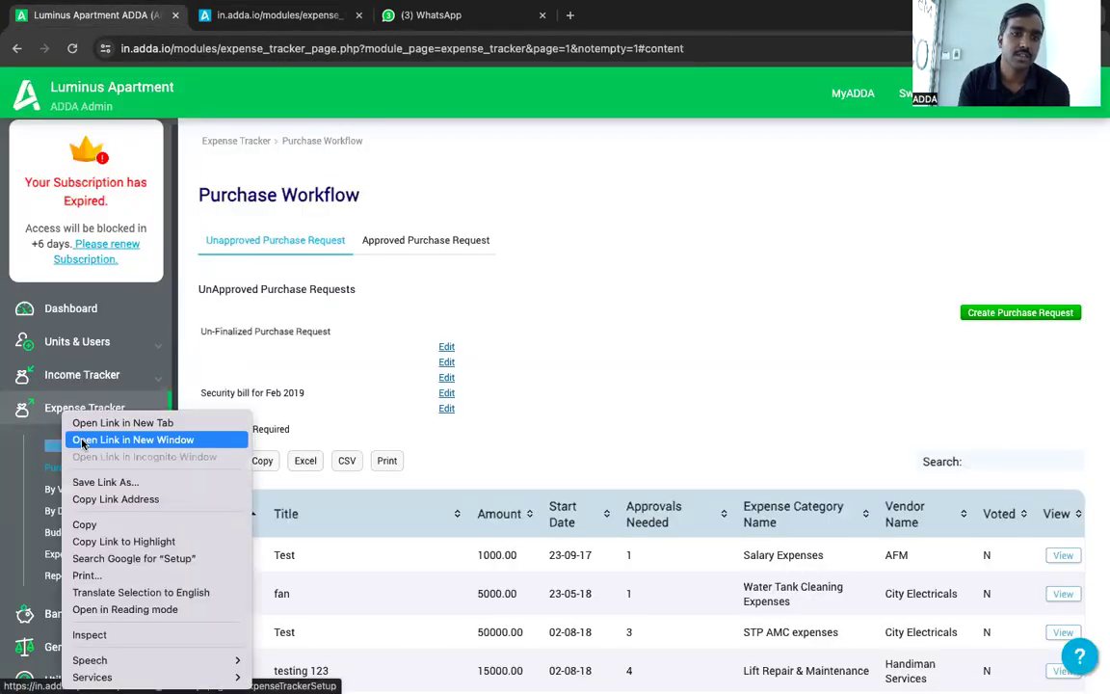
pyautogui.click(97, 422)
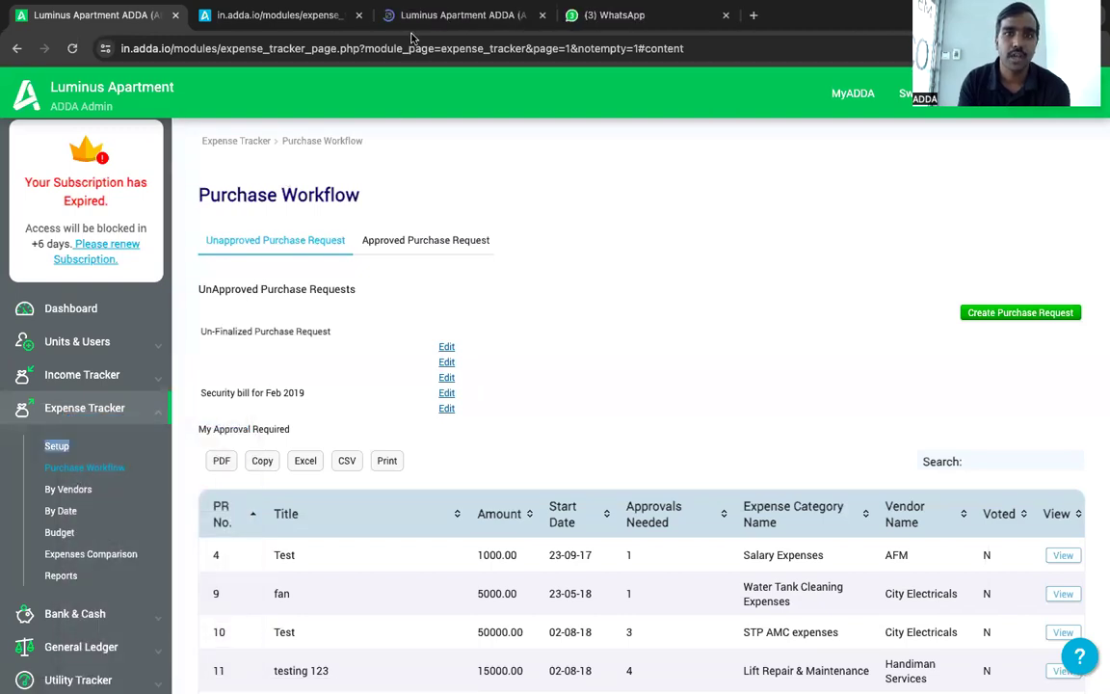
pyautogui.click(408, 20)
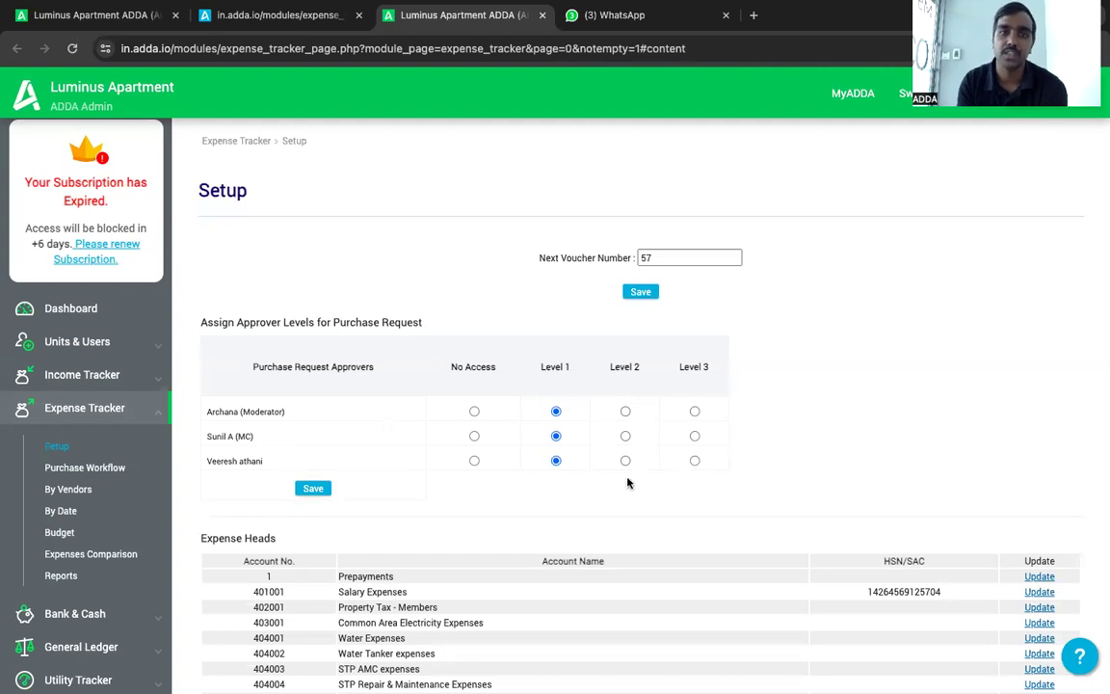
pyautogui.click(260, 21)
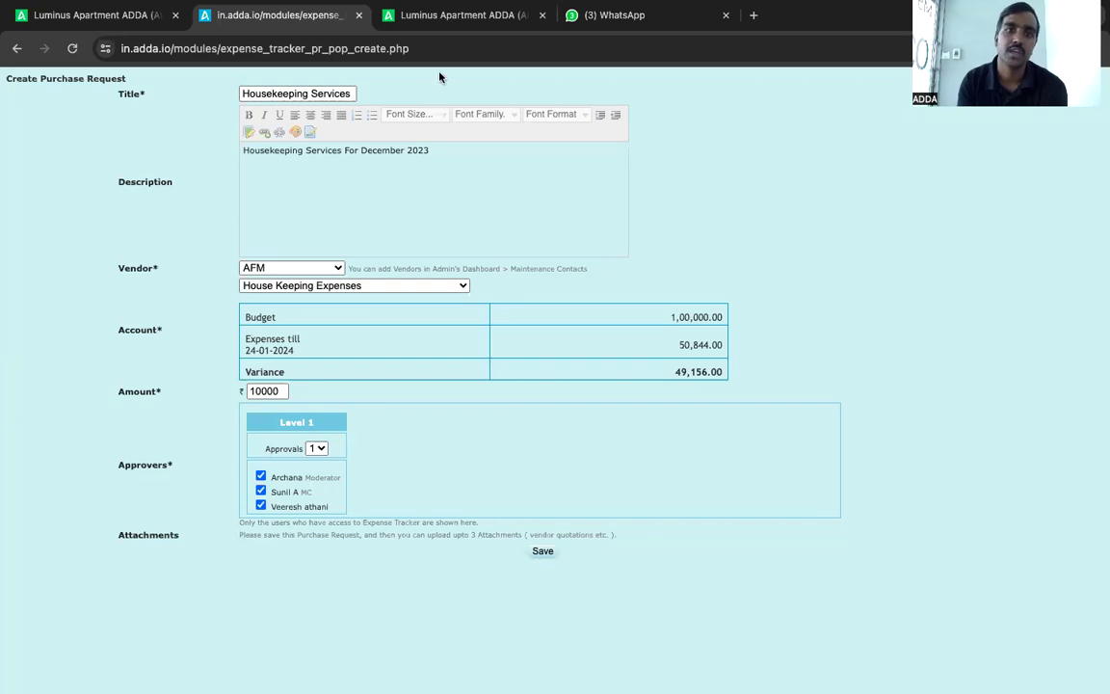
pyautogui.click(399, 17)
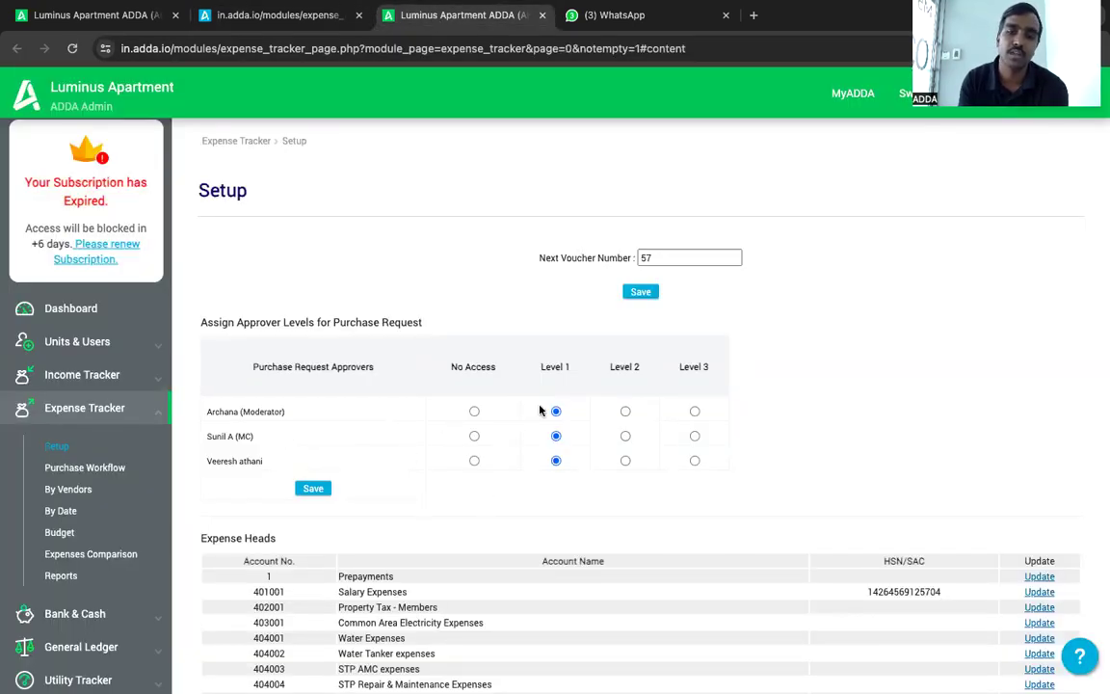
pyautogui.click(279, 17)
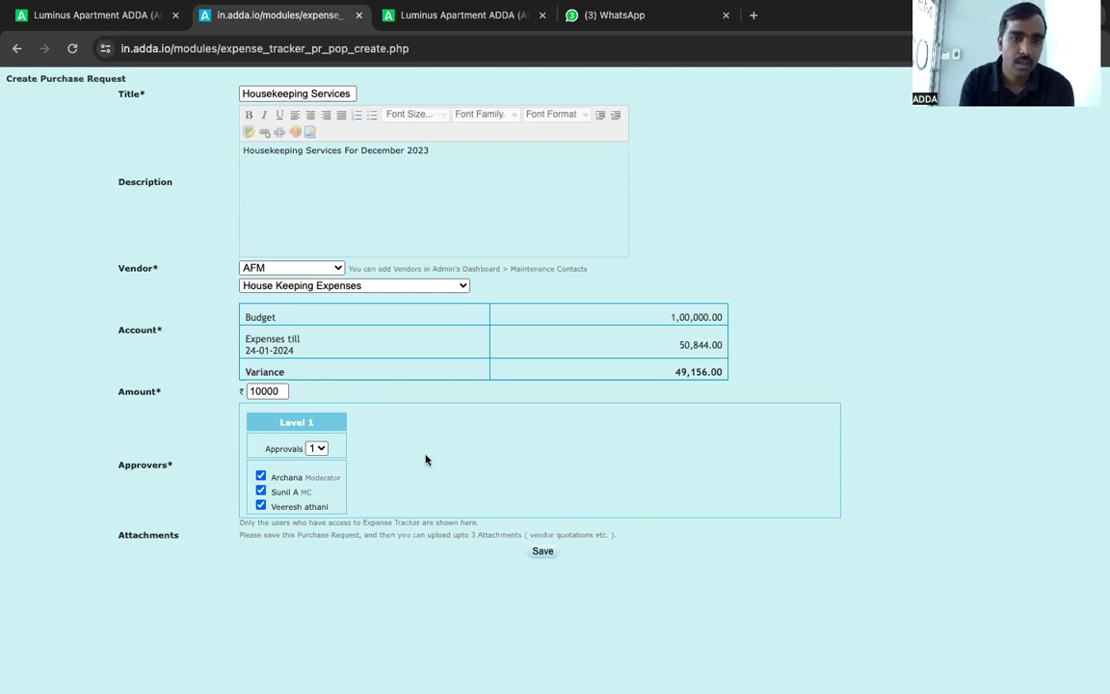
# Step: Try requiring 2 approvals for Level 1 and set the number of approvals back to 1
pyautogui.click(317, 449)
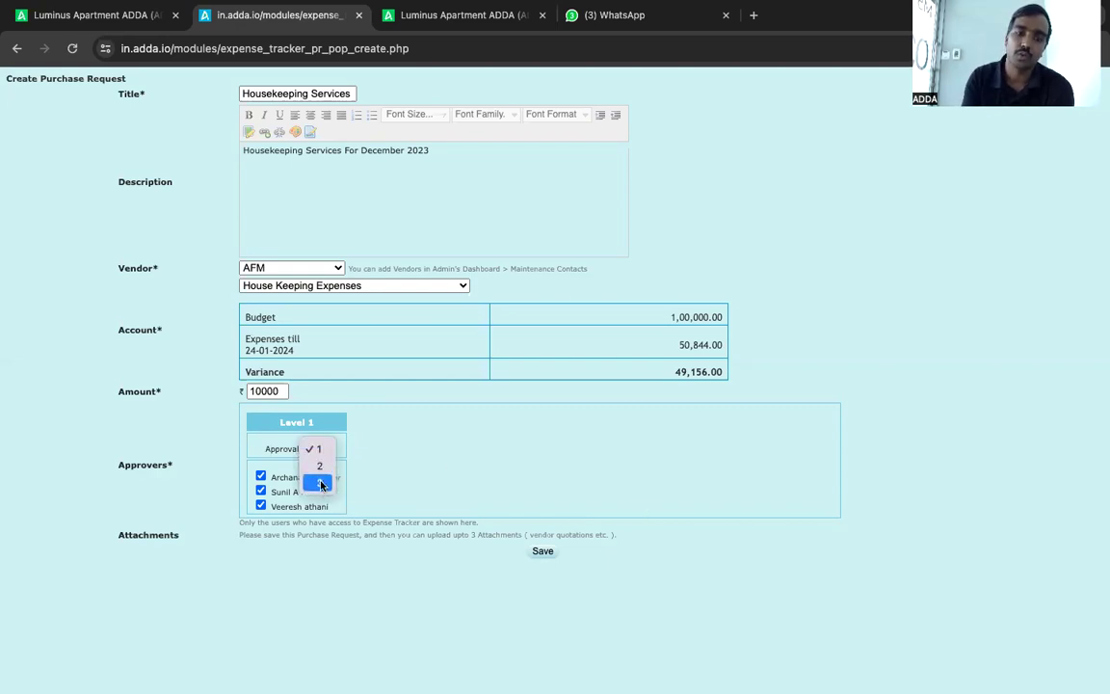
pyautogui.click(367, 467)
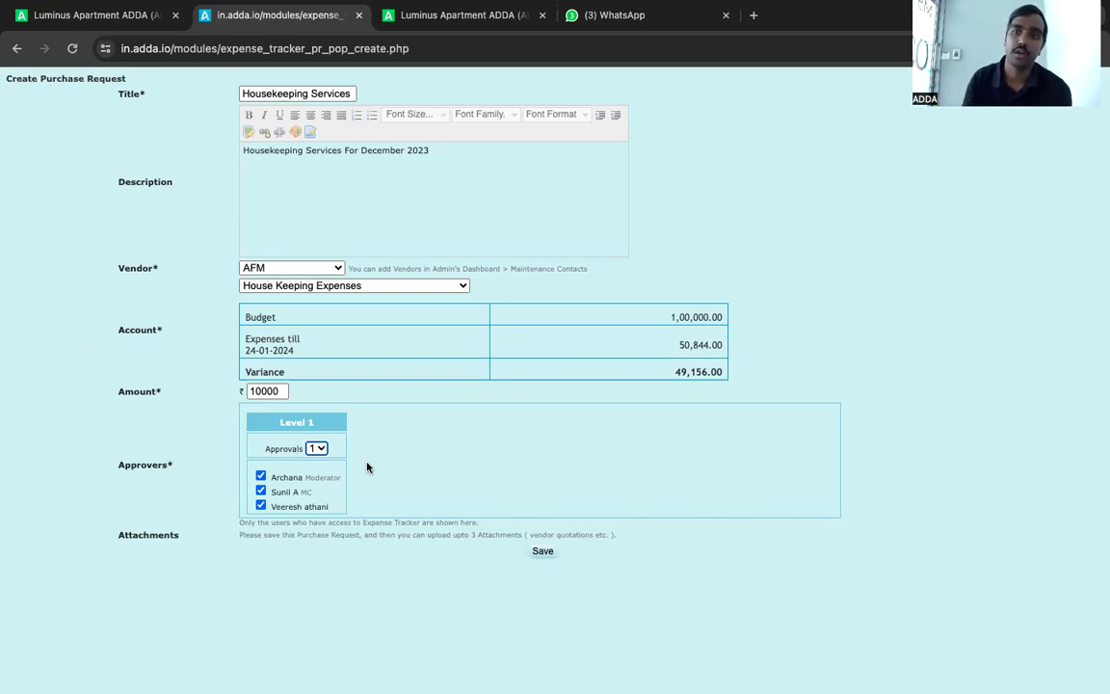
pyautogui.click(318, 448)
pyautogui.click(320, 471)
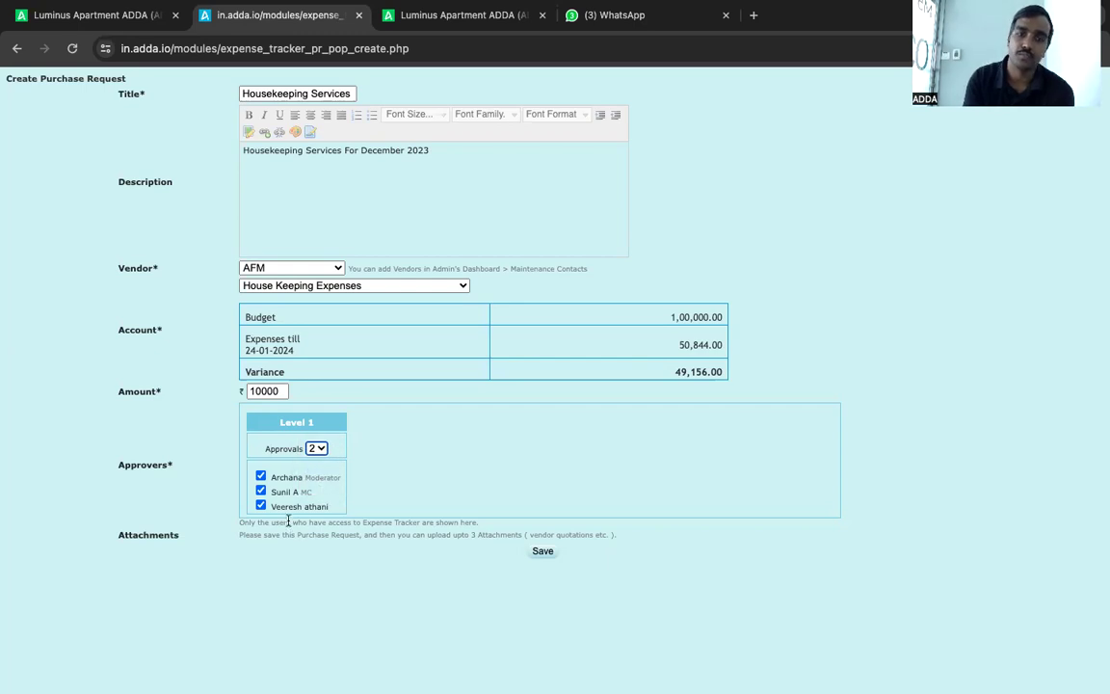
pyautogui.click(316, 448)
pyautogui.click(319, 434)
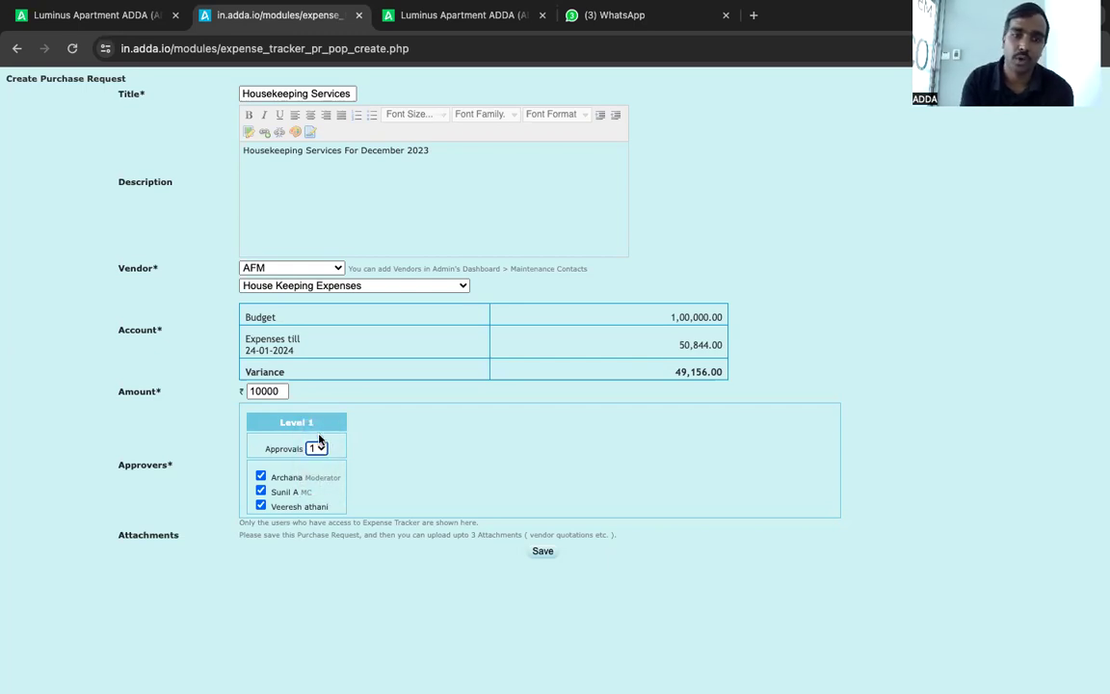
# Step: Save the purchase request, mark it to be finalized and save it again
pyautogui.click(535, 552)
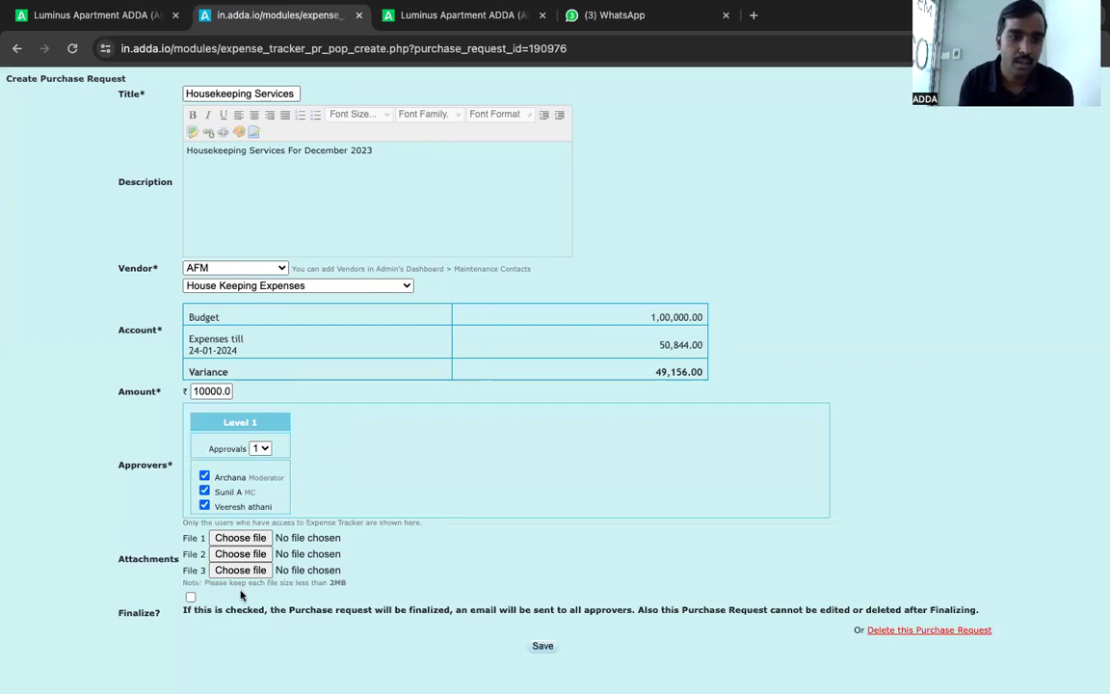
pyautogui.click(190, 598)
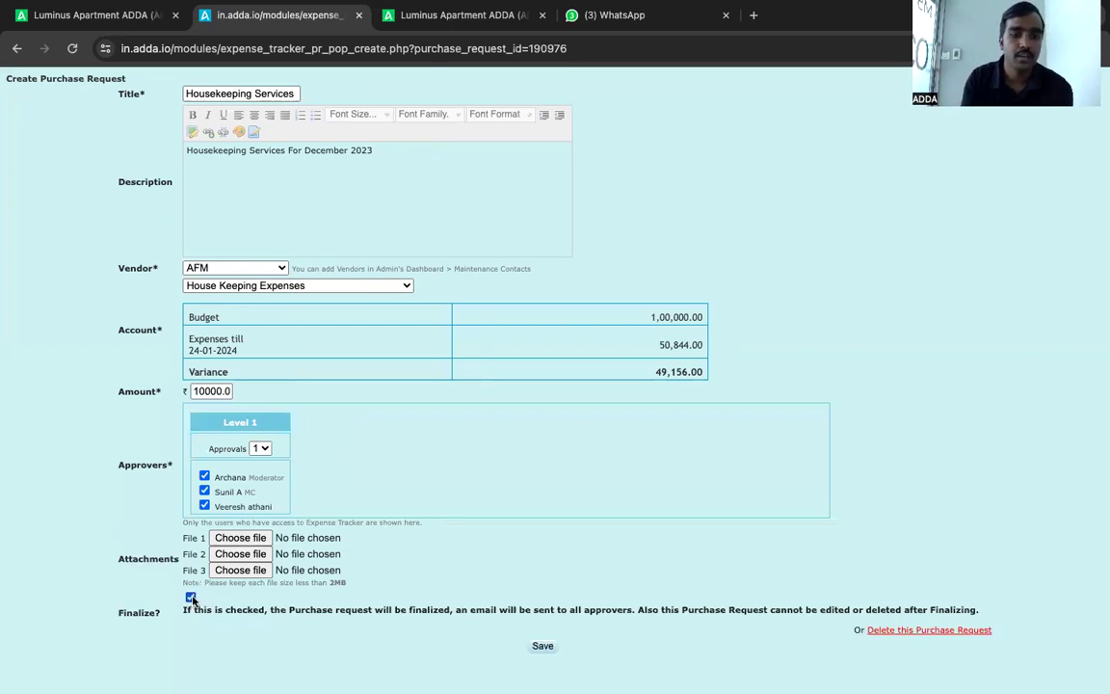
pyautogui.click(542, 646)
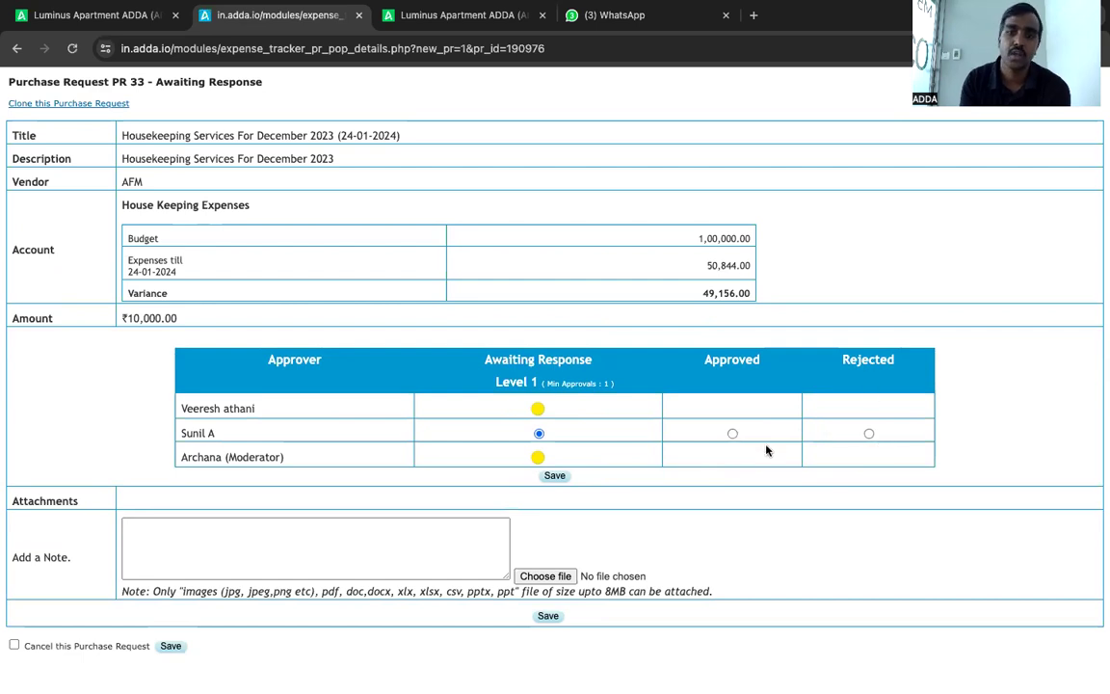
# Step: Try the Rejected response with its rejection reason field on the finalized request, and switch the response to Approved without saving
pyautogui.click(316, 554)
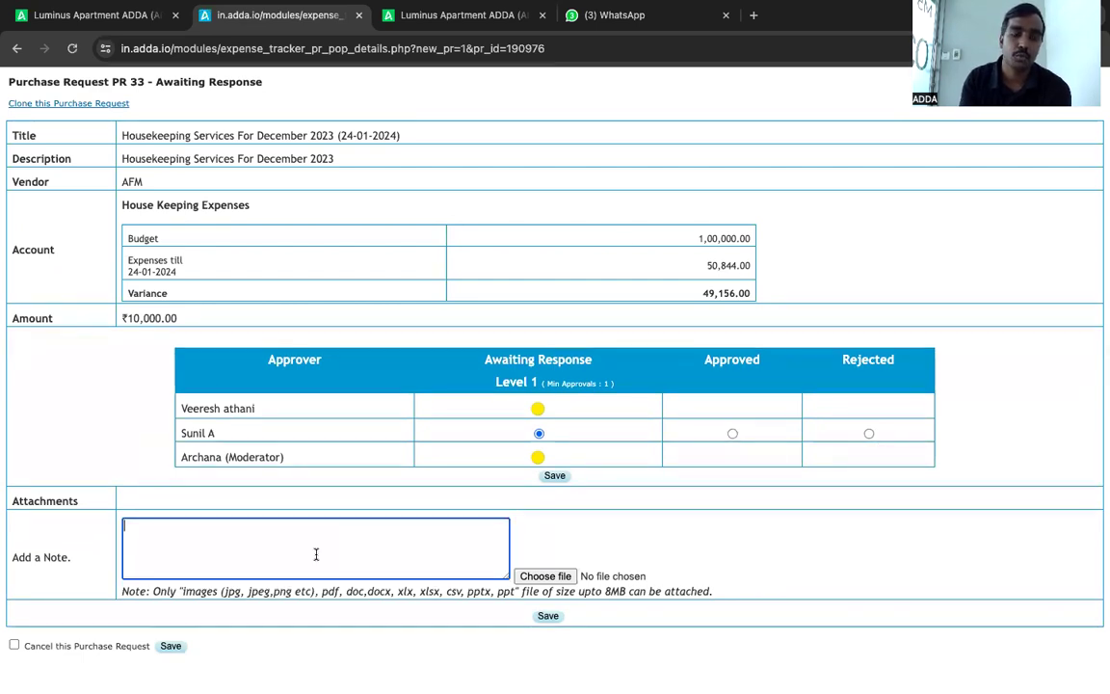
pyautogui.click(868, 434)
pyautogui.click(787, 448)
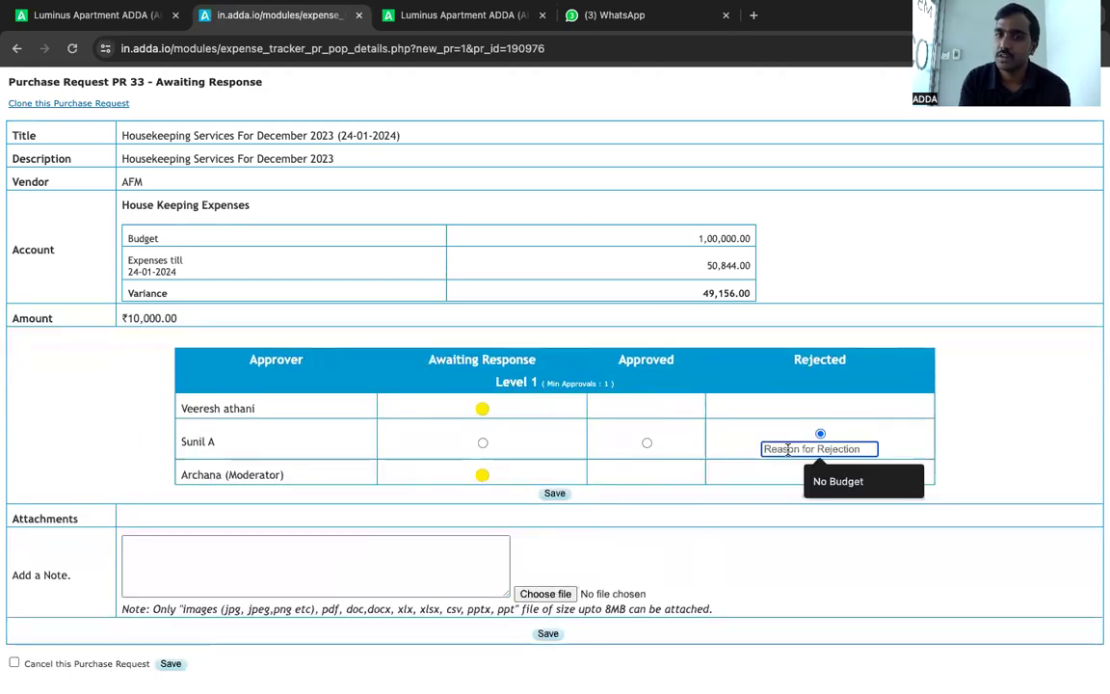
pyautogui.click(646, 445)
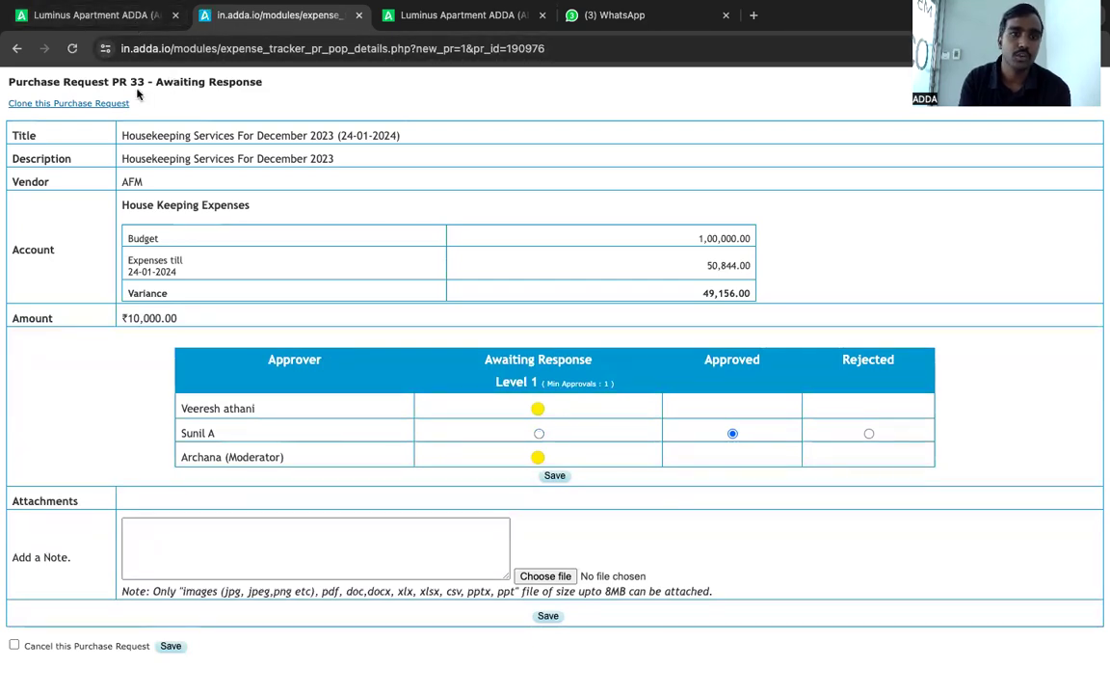
# Step: Open PR 33 from the unapproved requests in the Purchase Workflow, mark it as Approved and save the response
pyautogui.moveTo(134, 82); pyautogui.dragTo(7, 81)
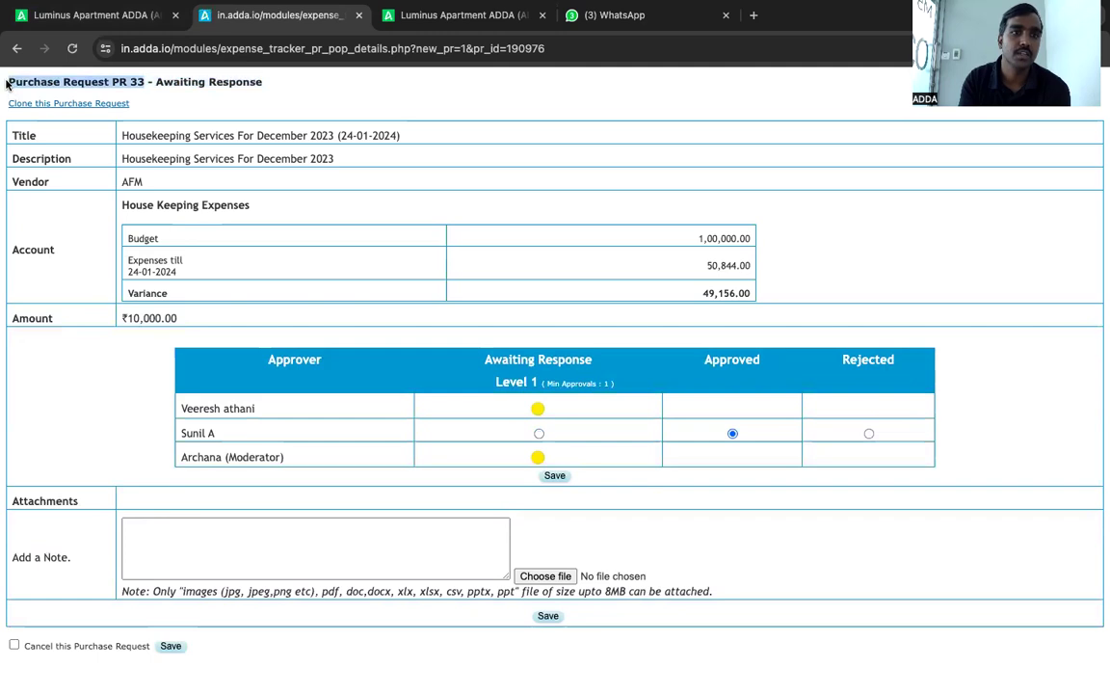
pyautogui.click(92, 14)
pyautogui.scroll(-8, 350, 377)
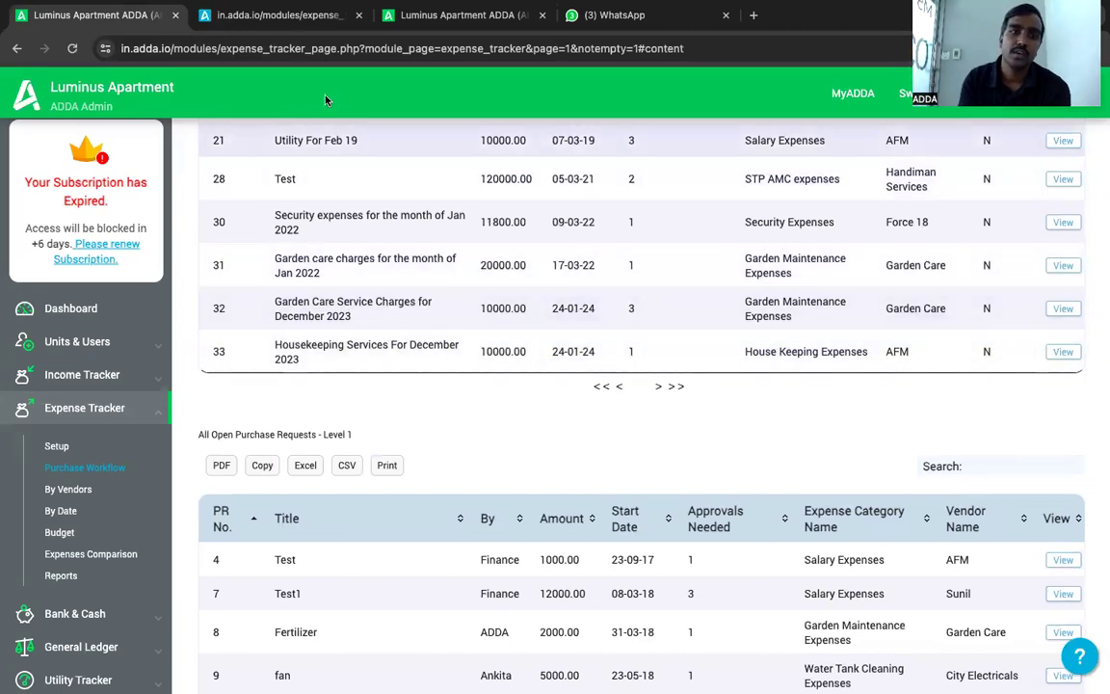
pyautogui.click(1059, 352)
pyautogui.click(732, 434)
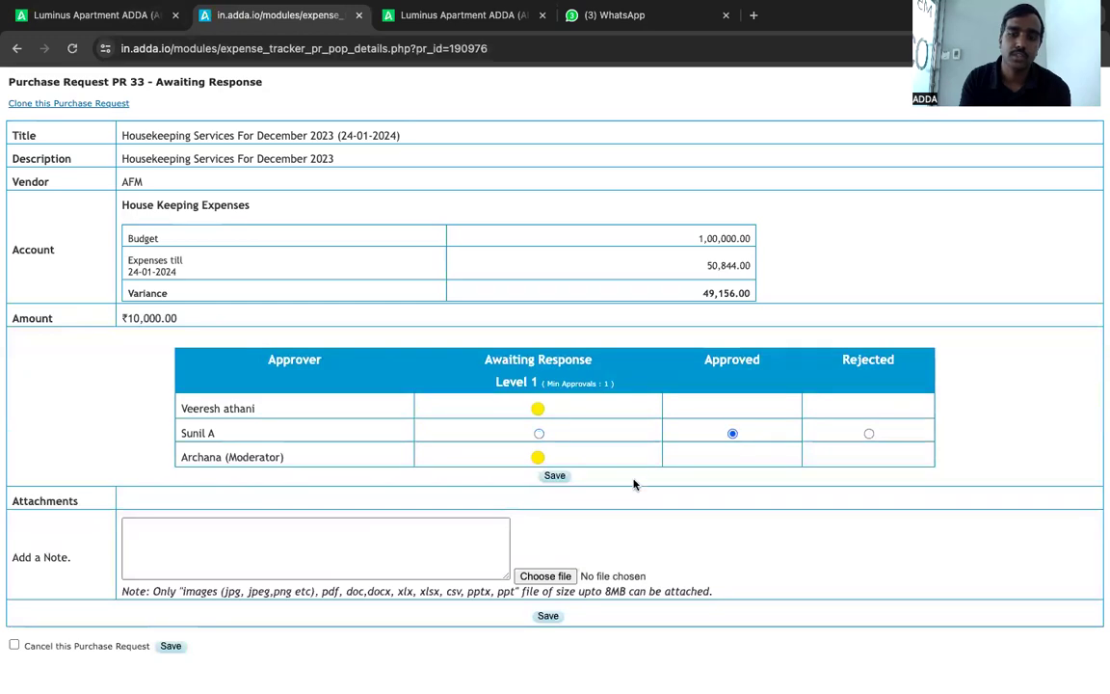
pyautogui.click(540, 618)
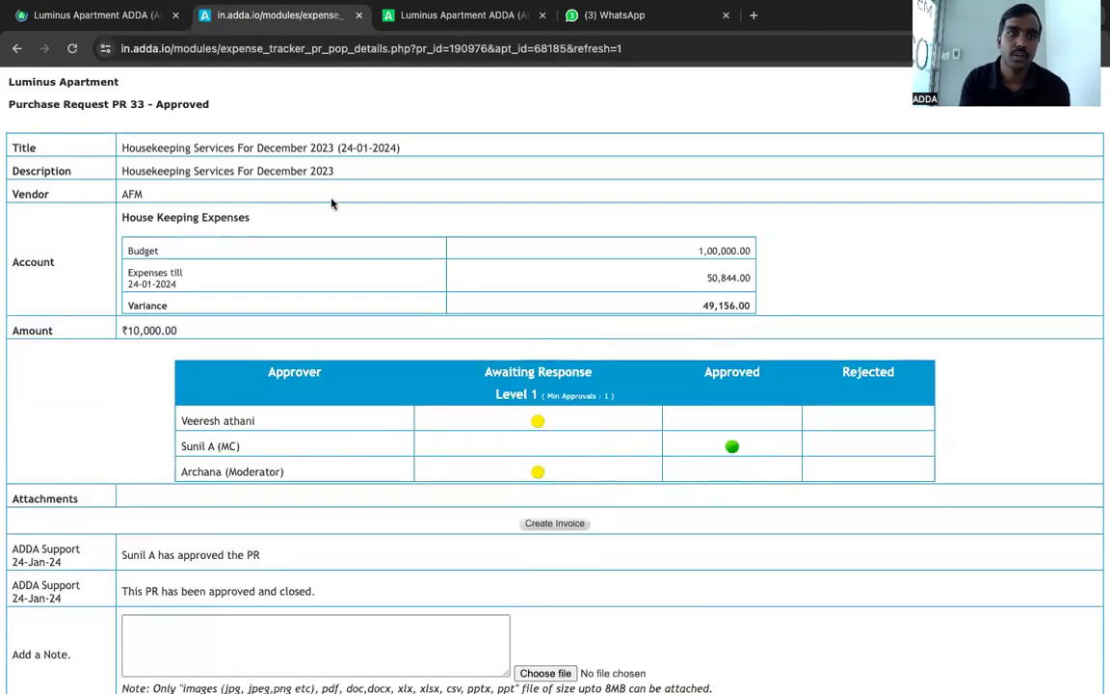
# Step: Check the unapproved requests list for PR 33 and open the list of approved purchase requests
pyautogui.click(122, 29)
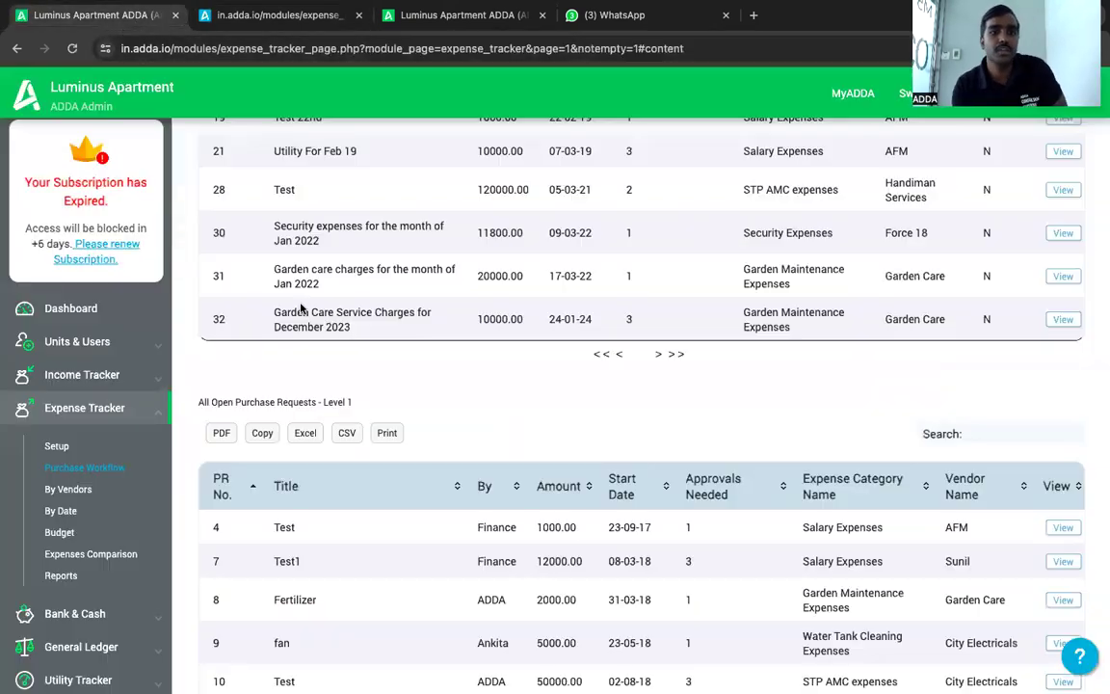
pyautogui.scroll(5, 391, 521)
pyautogui.scroll(5, 391, 522)
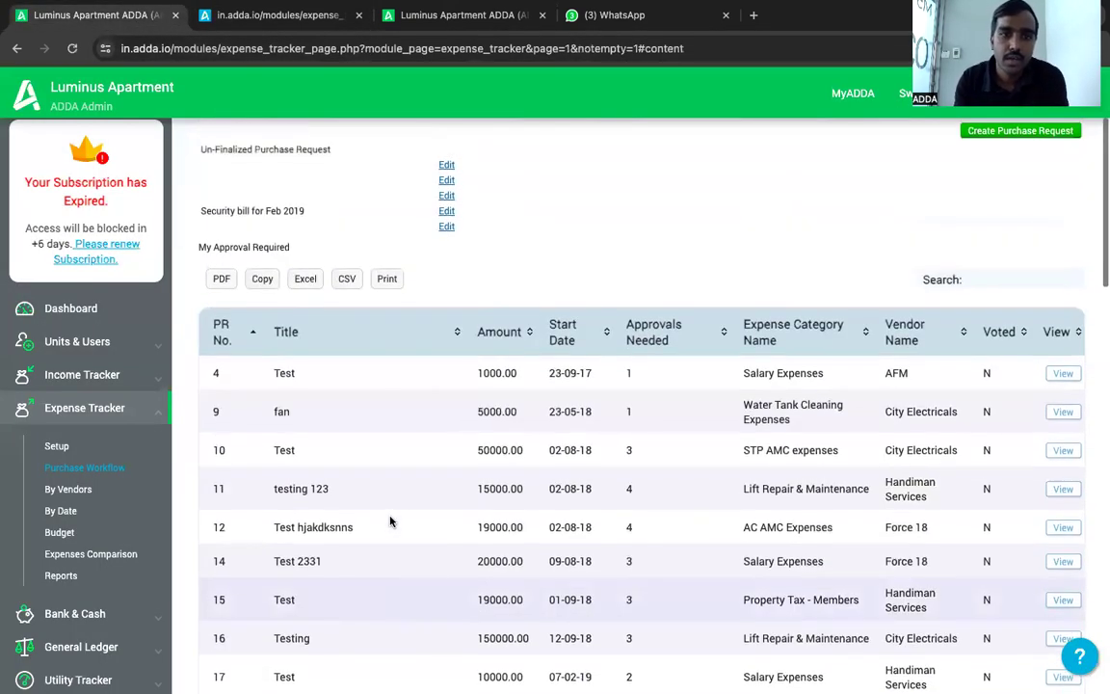
pyautogui.scroll(-6, 389, 517)
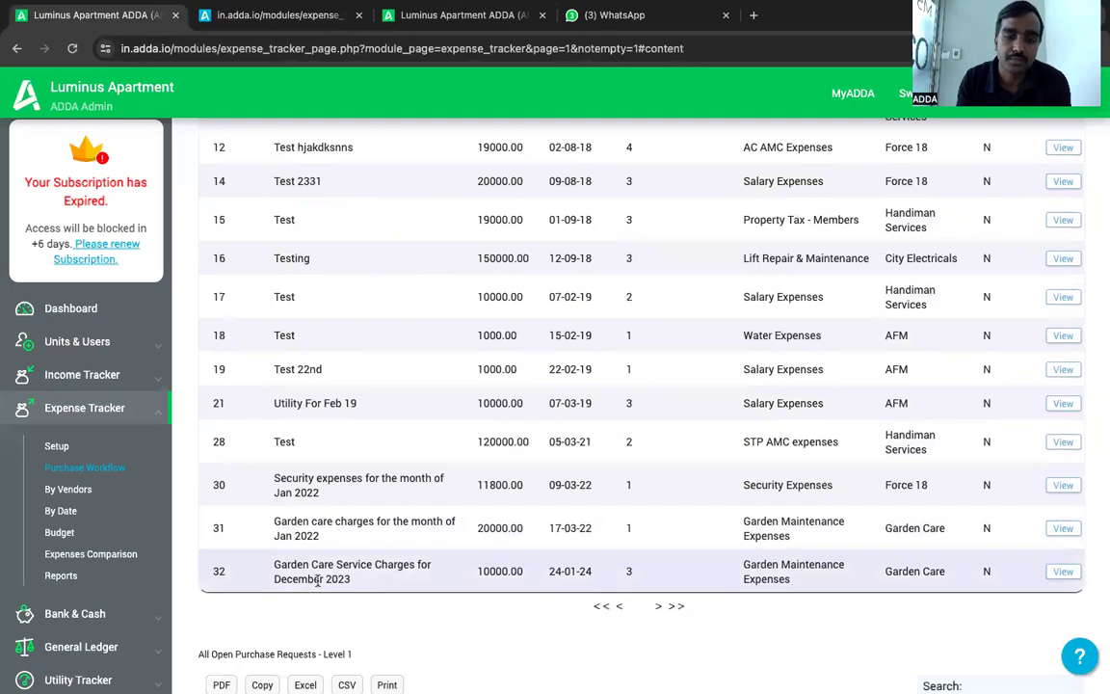
pyautogui.scroll(6, 289, 586)
pyautogui.click(426, 241)
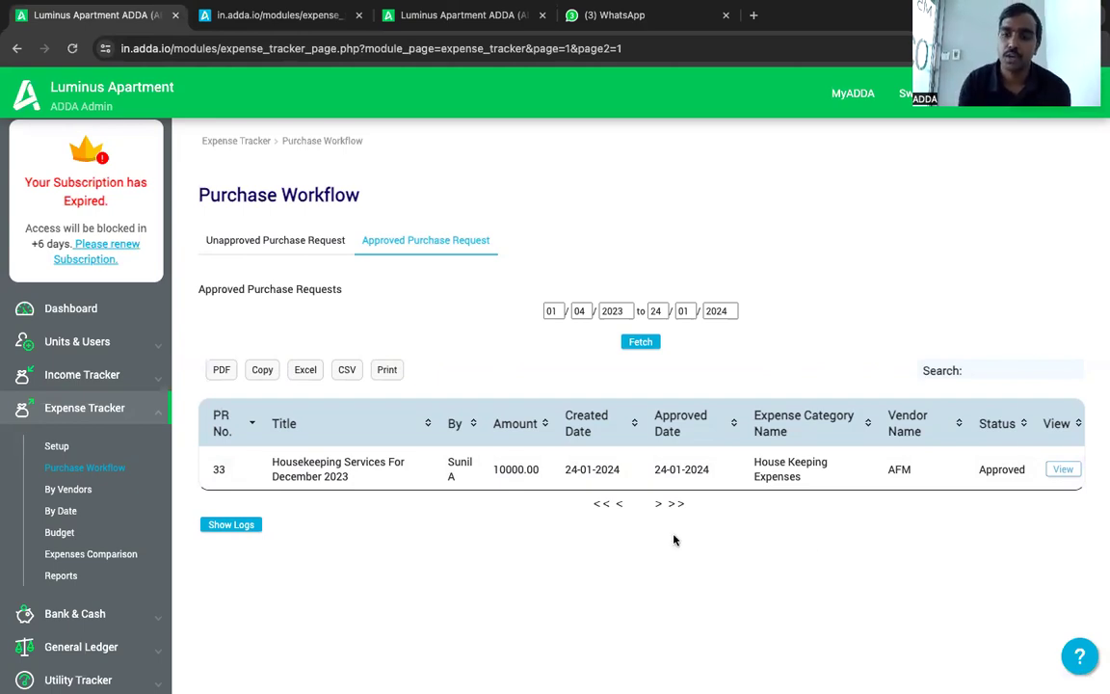
# Step: Open approved PR 33, start creating an invoice from it and enter 1 as the invoice number
pyautogui.click(1061, 470)
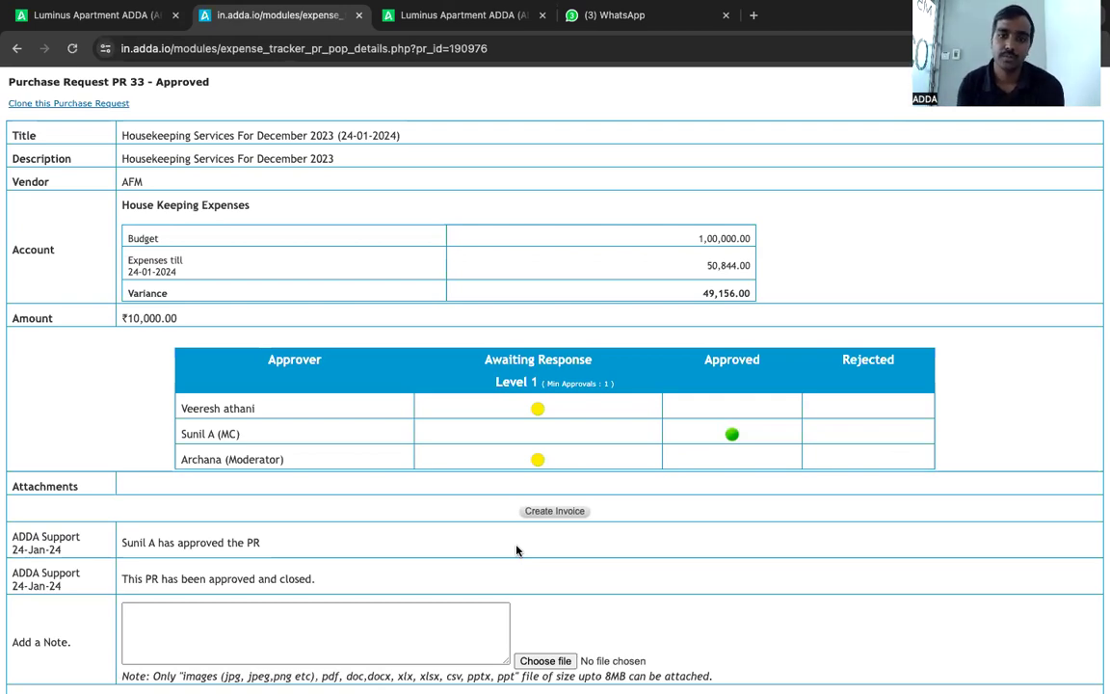
pyautogui.click(551, 511)
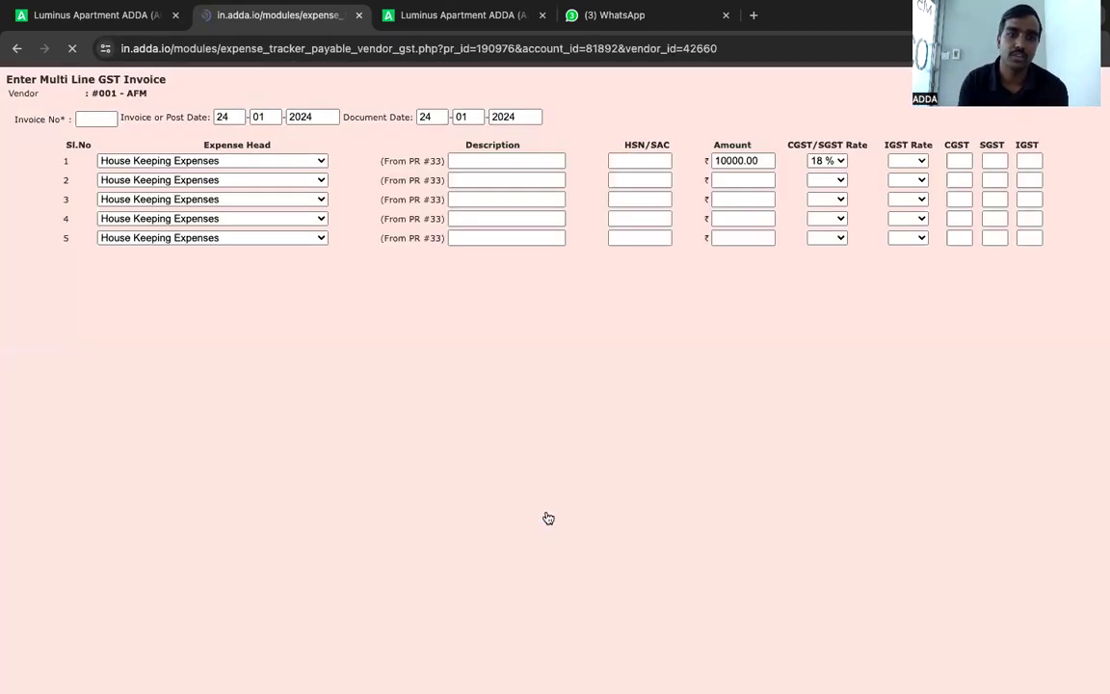
pyautogui.click(97, 119)
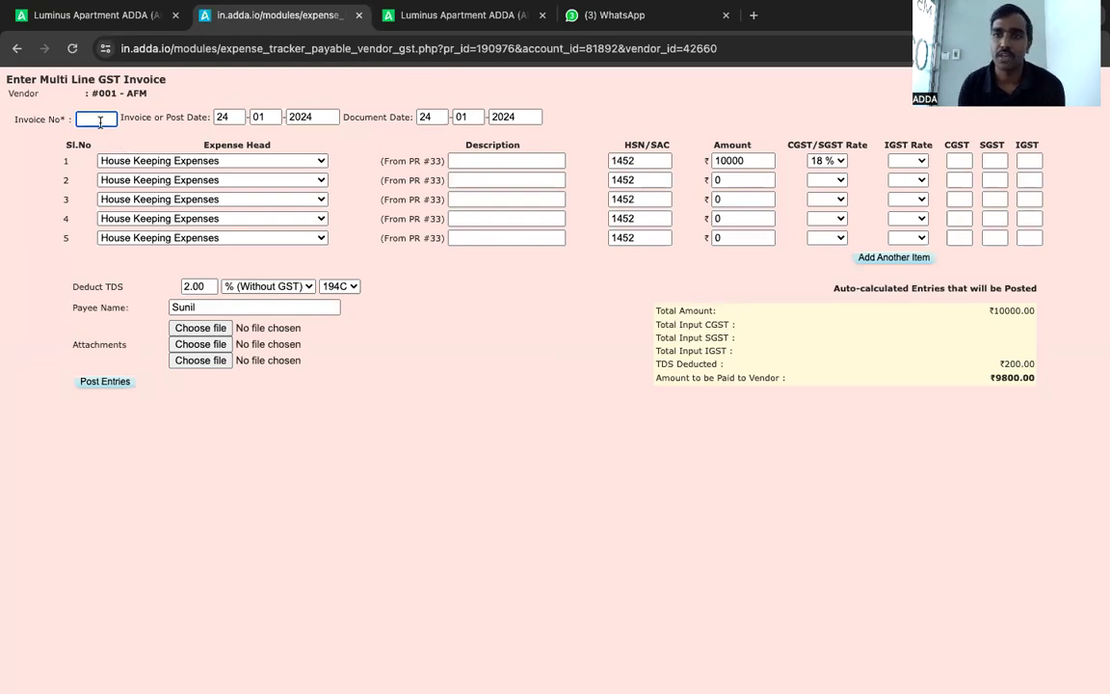
pyautogui.write('1')
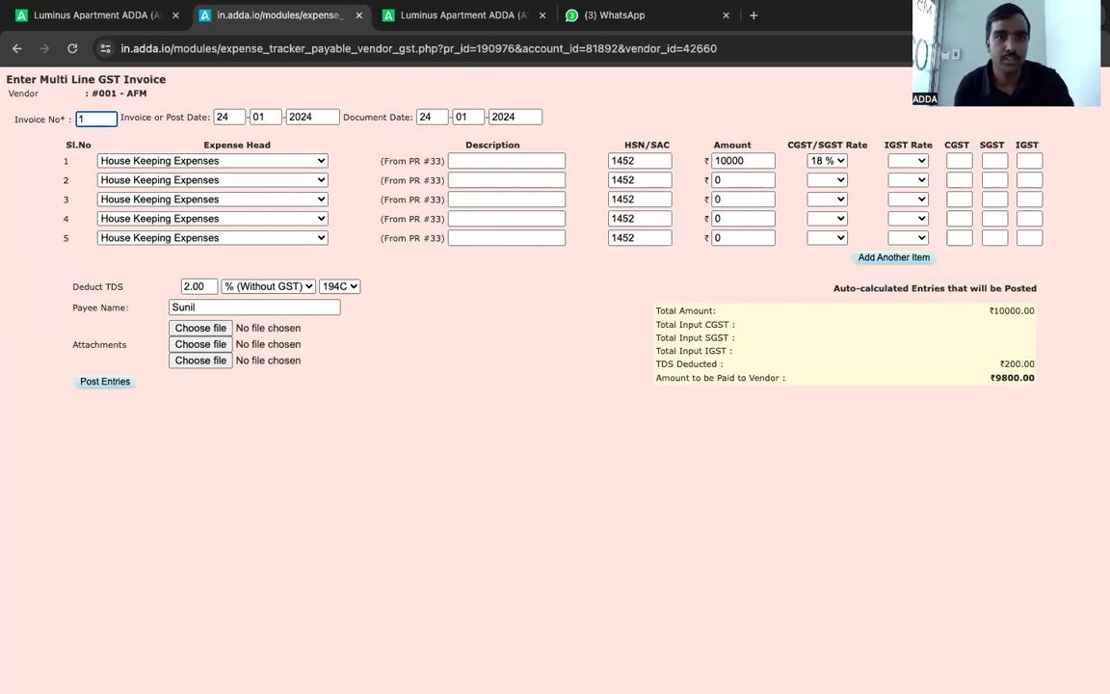
# Step: Set the invoice or post date to 30-12-2023
pyautogui.click(221, 116)
pyautogui.write('30')
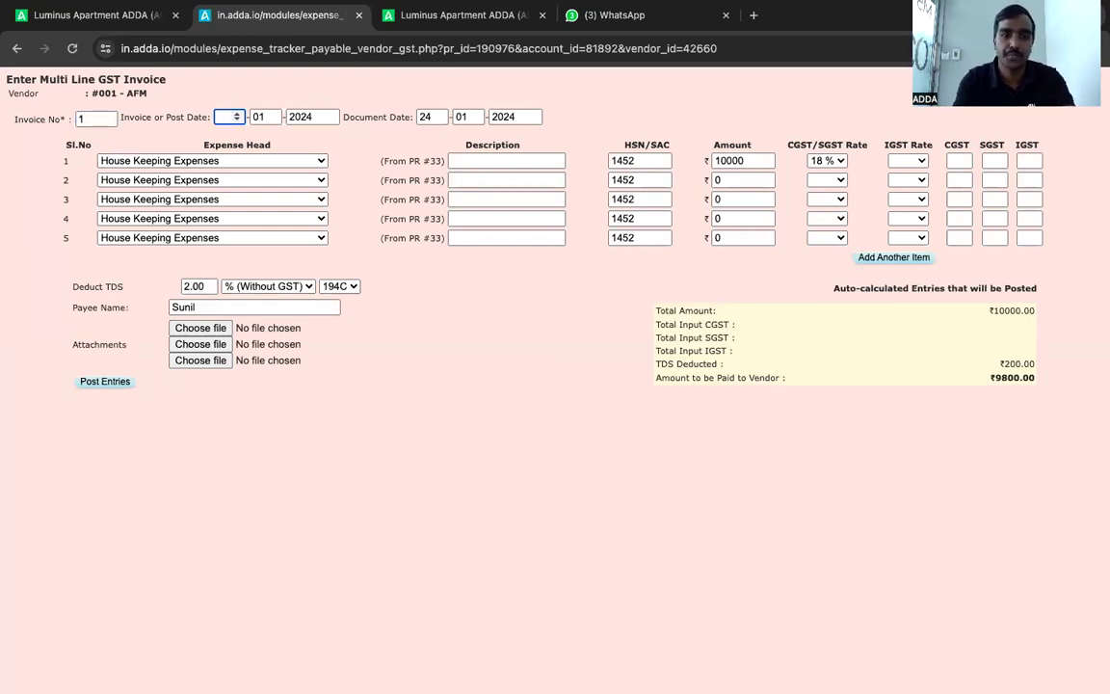
pyautogui.press('Tab')
pyautogui.write('12')
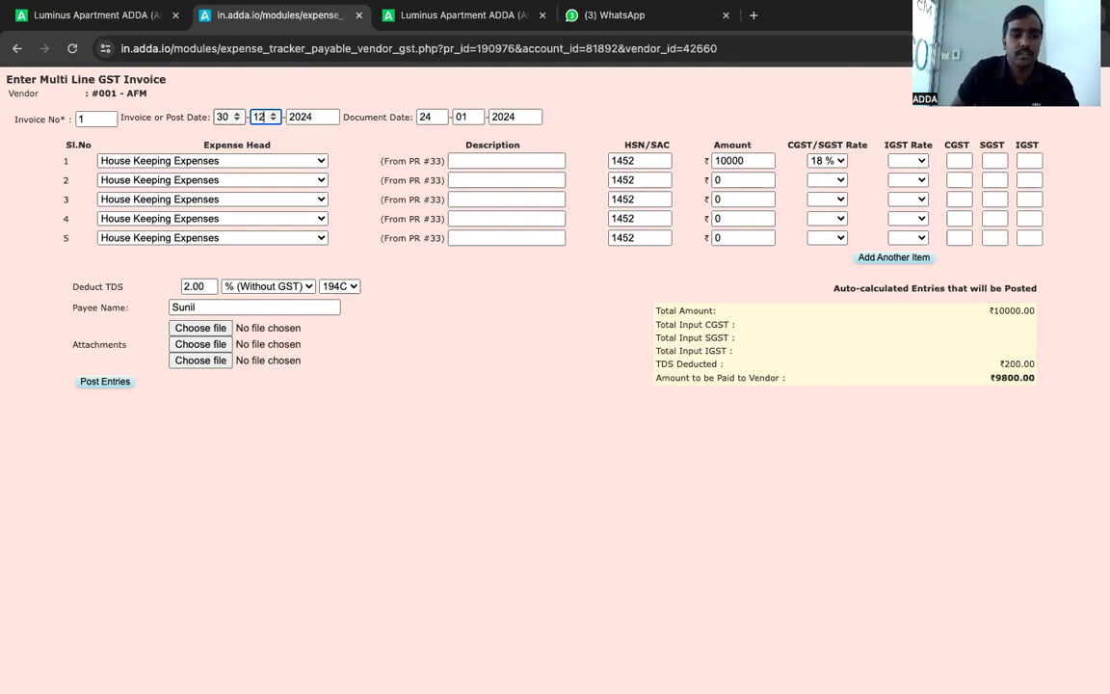
pyautogui.press('Tab')
pyautogui.write('2023')
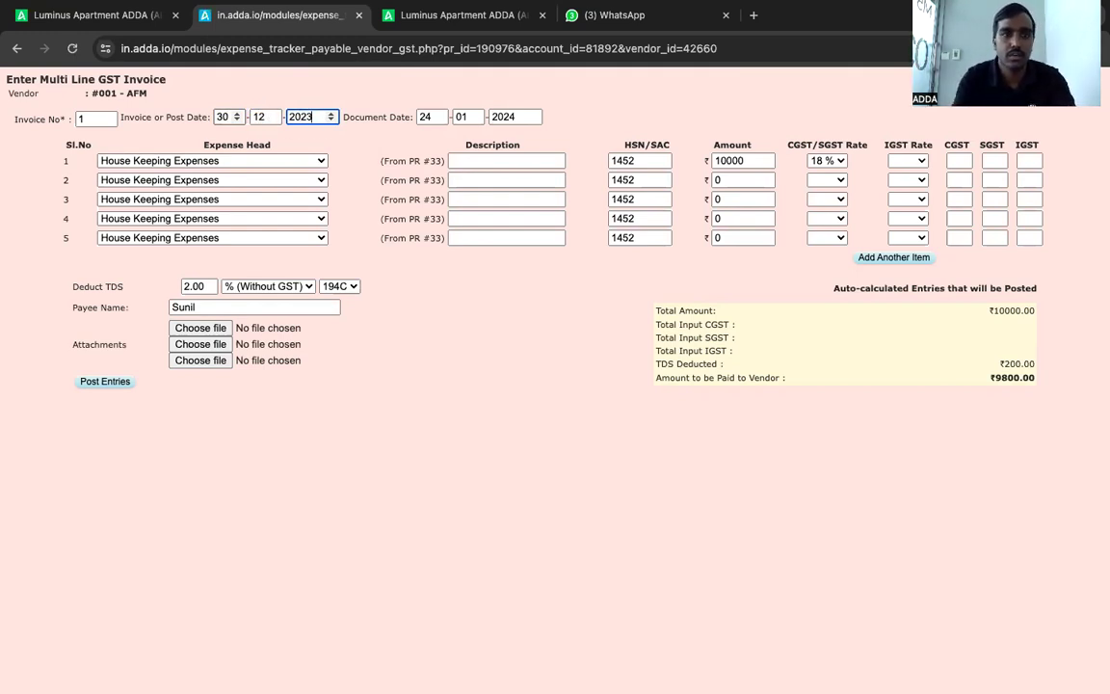
pyautogui.press('Tab')
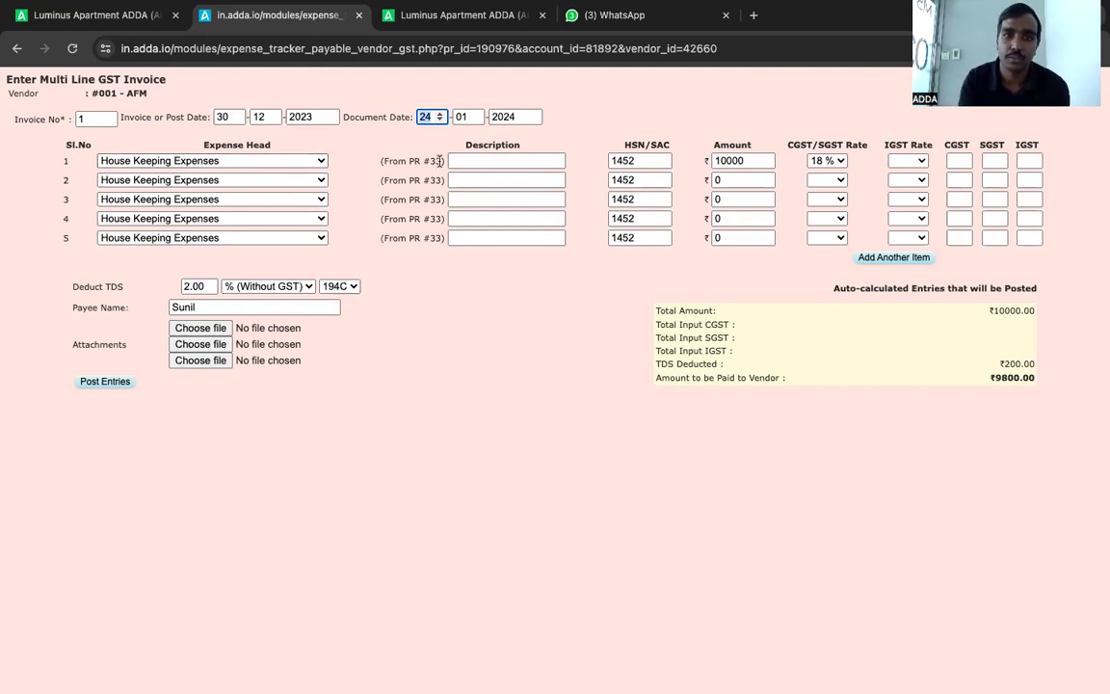
# Step: Fill the first invoice line's description with "Housekeeping Services For December 2023"
pyautogui.moveTo(440, 161); pyautogui.dragTo(380, 161)
pyautogui.click(489, 160)
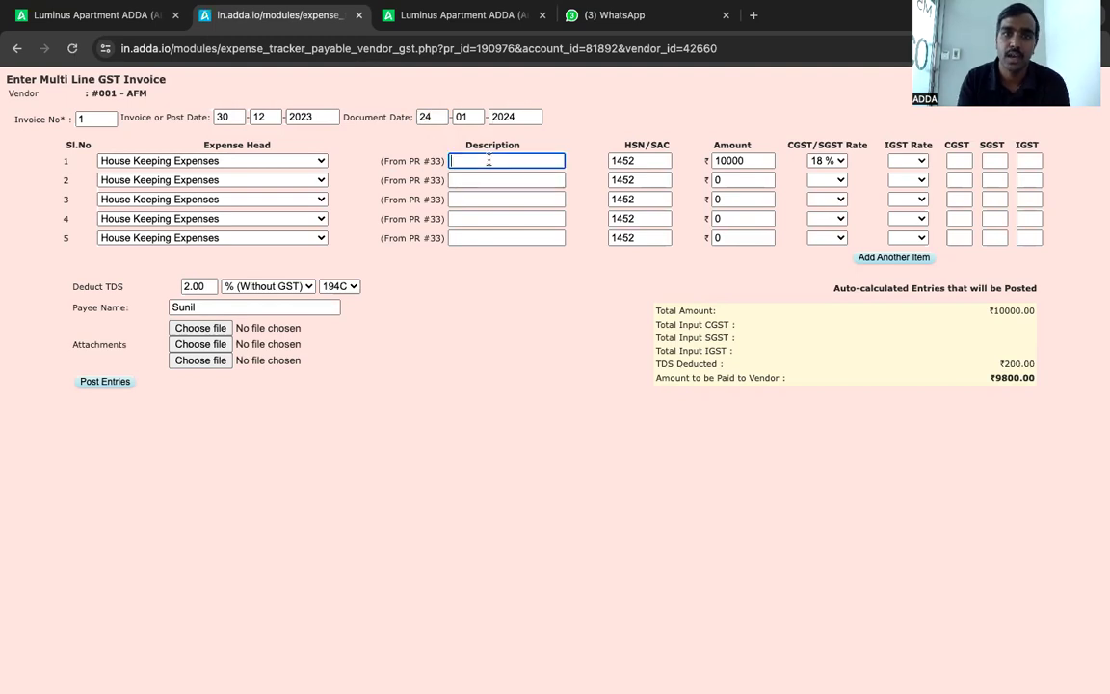
pyautogui.hotkey('ctrl', 'v')
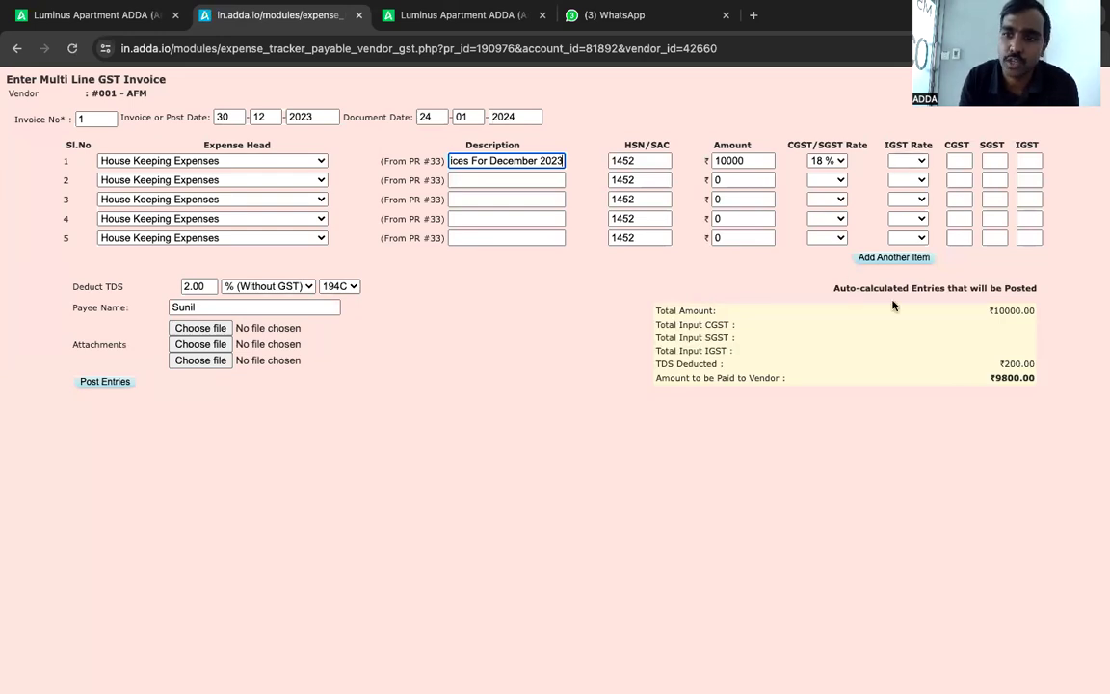
# Step: Clear the first invoice line's CGST/SGST rate and reselect 18 % so that the tax amounts are calculated
pyautogui.click(821, 164)
pyautogui.click(824, 161)
pyautogui.click(832, 160)
pyautogui.click(828, 114)
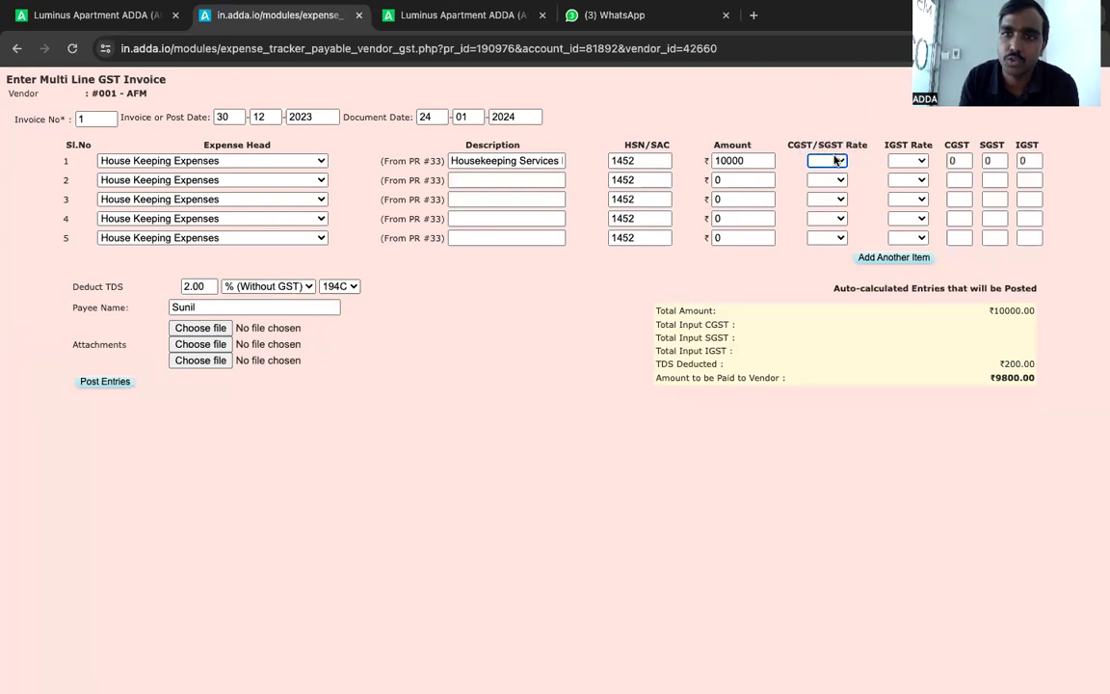
pyautogui.click(834, 161)
pyautogui.click(829, 213)
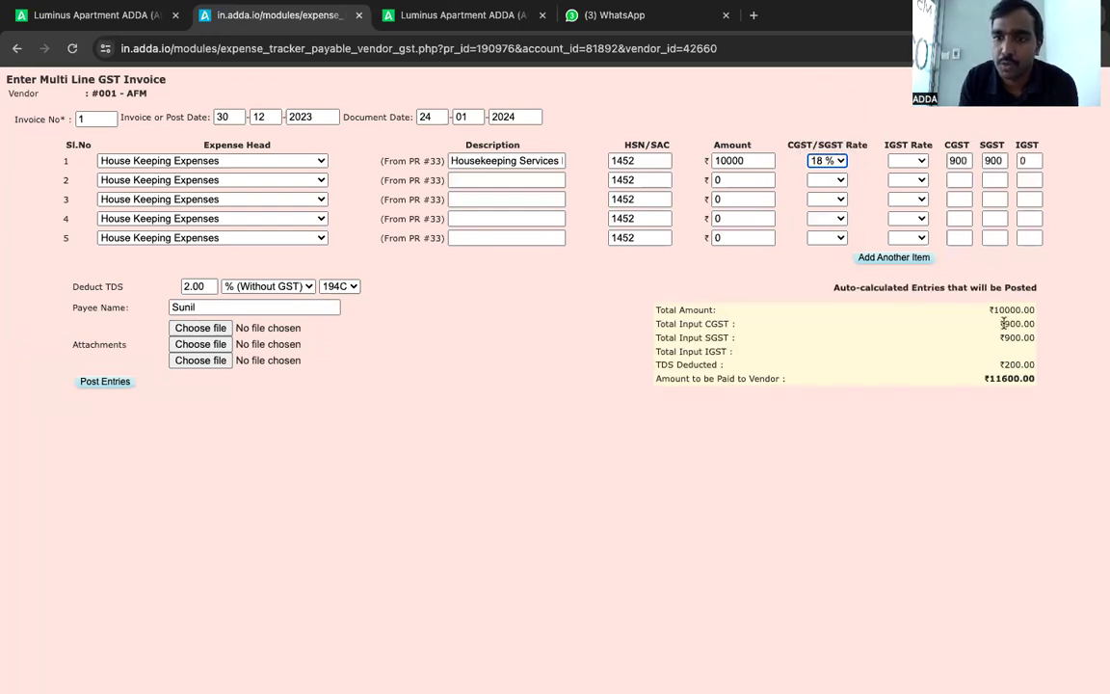
# Step: Review the auto-calculated totals and the TDS deduction, and post the invoice entries
pyautogui.moveTo(1025, 401); pyautogui.dragTo(653, 310)
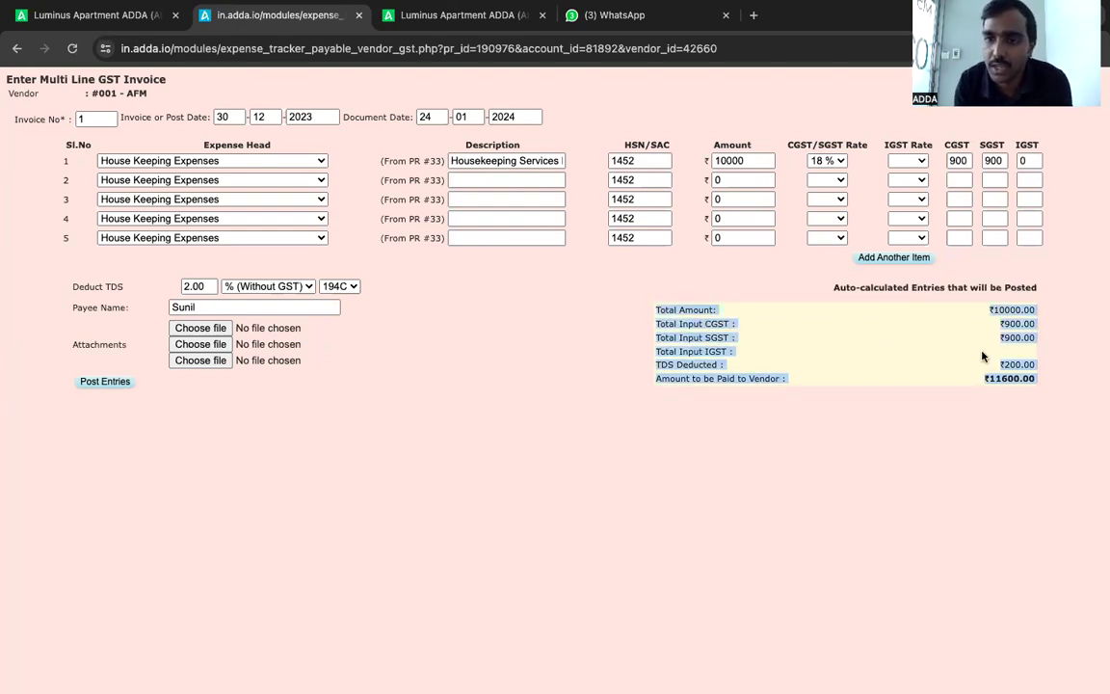
pyautogui.click(1018, 327)
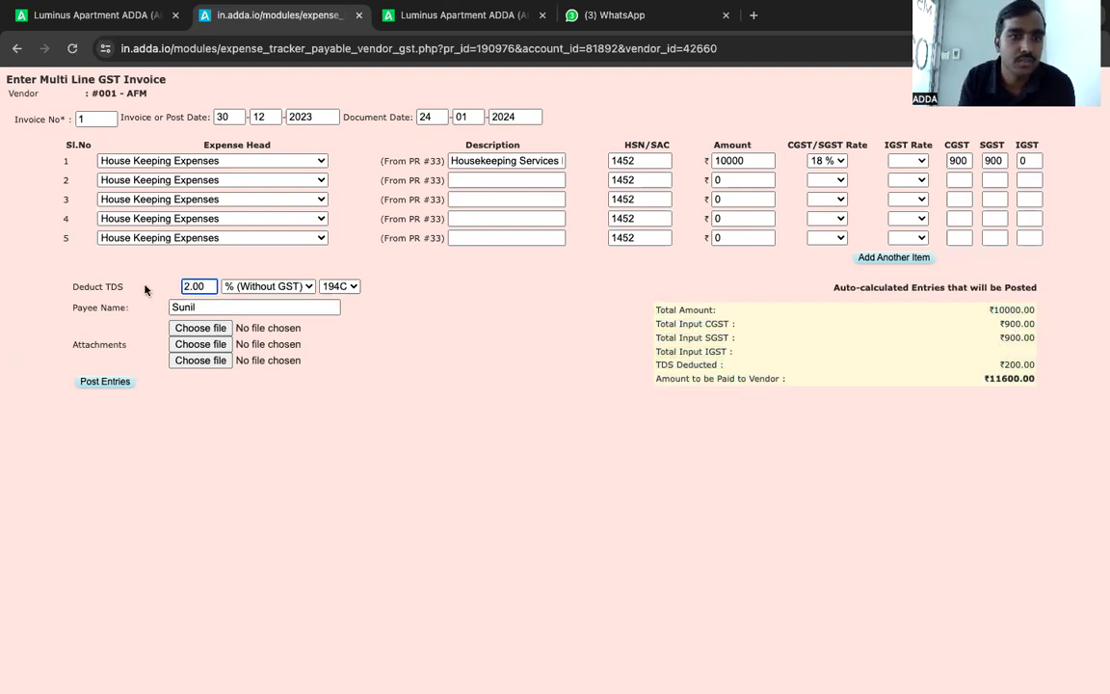
pyautogui.moveTo(126, 296); pyautogui.dragTo(62, 286)
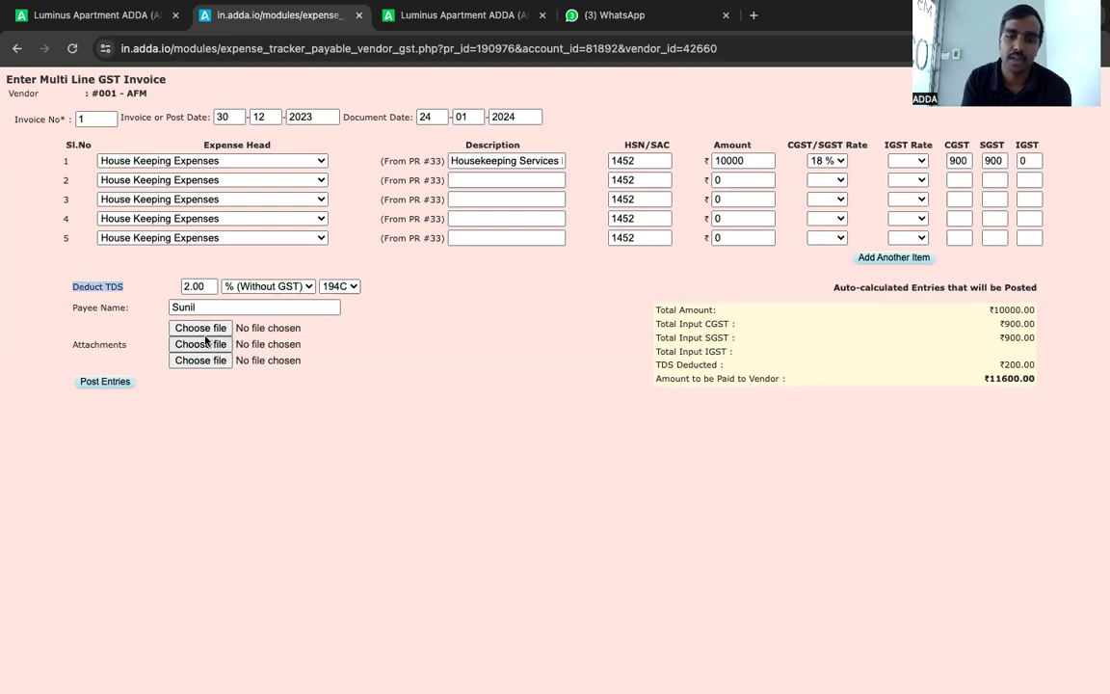
pyautogui.click(114, 385)
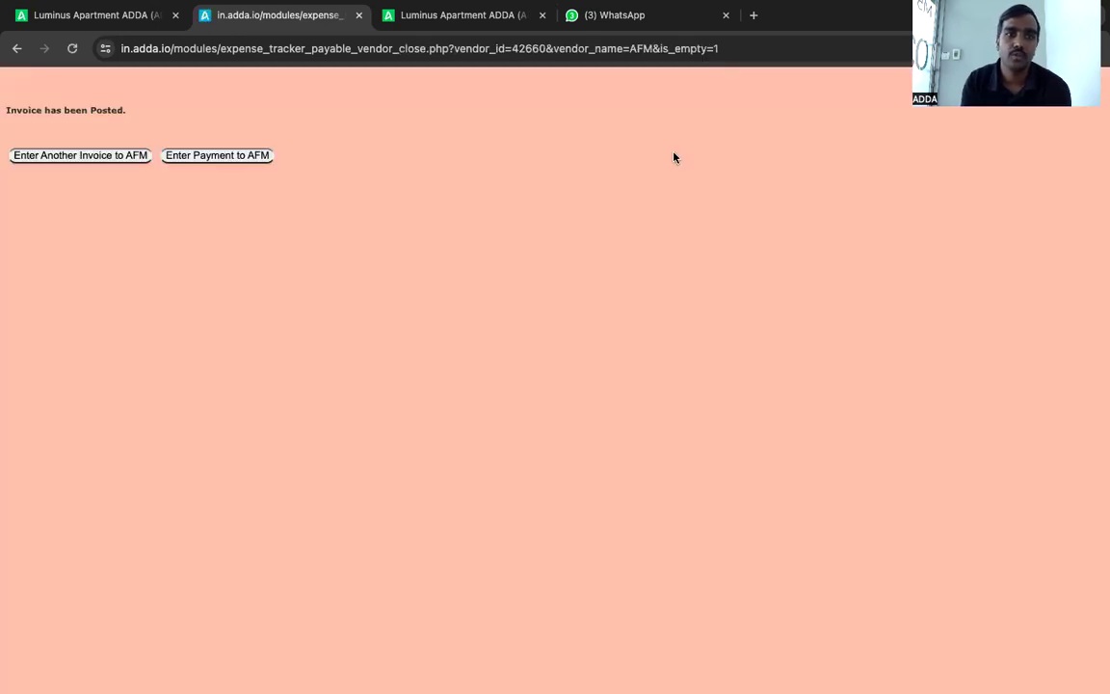
# Step: Open the payment entry page for AFM to view its pending invoices, and return to the Purchase Workflow page
pyautogui.moveTo(131, 112); pyautogui.dragTo(30, 109)
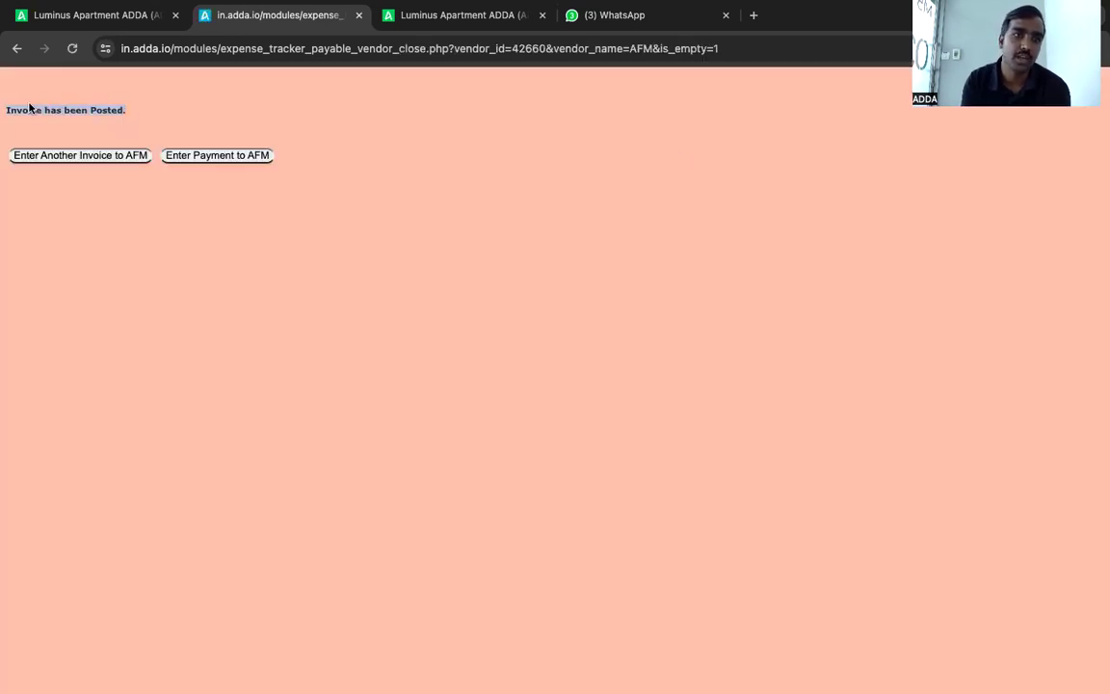
pyautogui.click(218, 161)
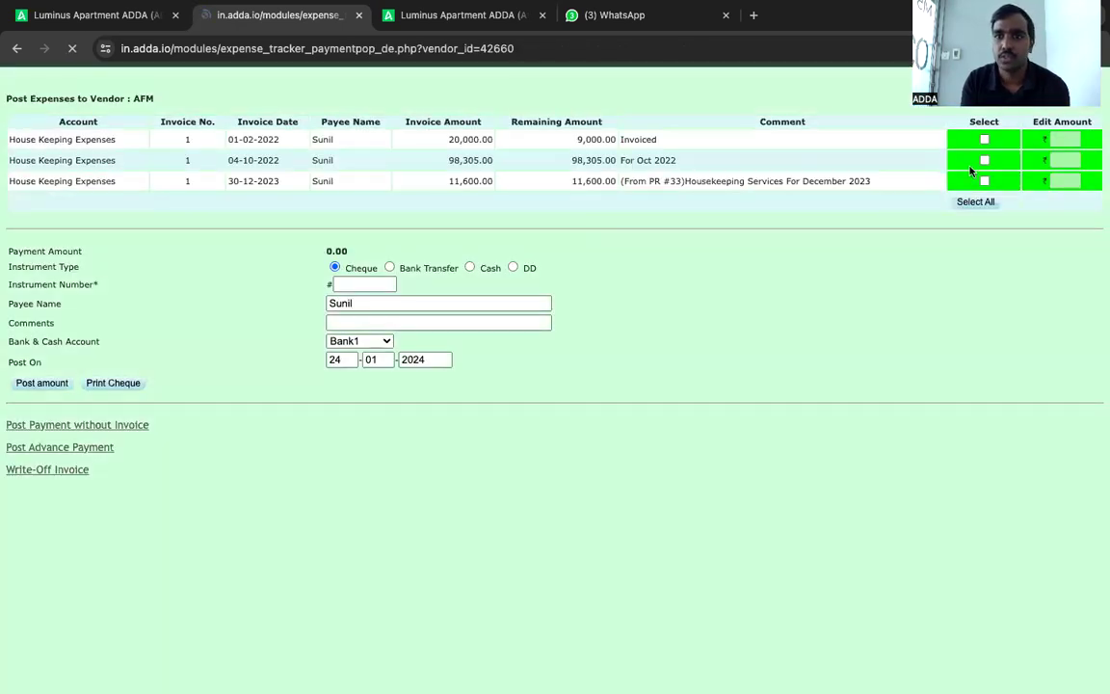
pyautogui.click(132, 21)
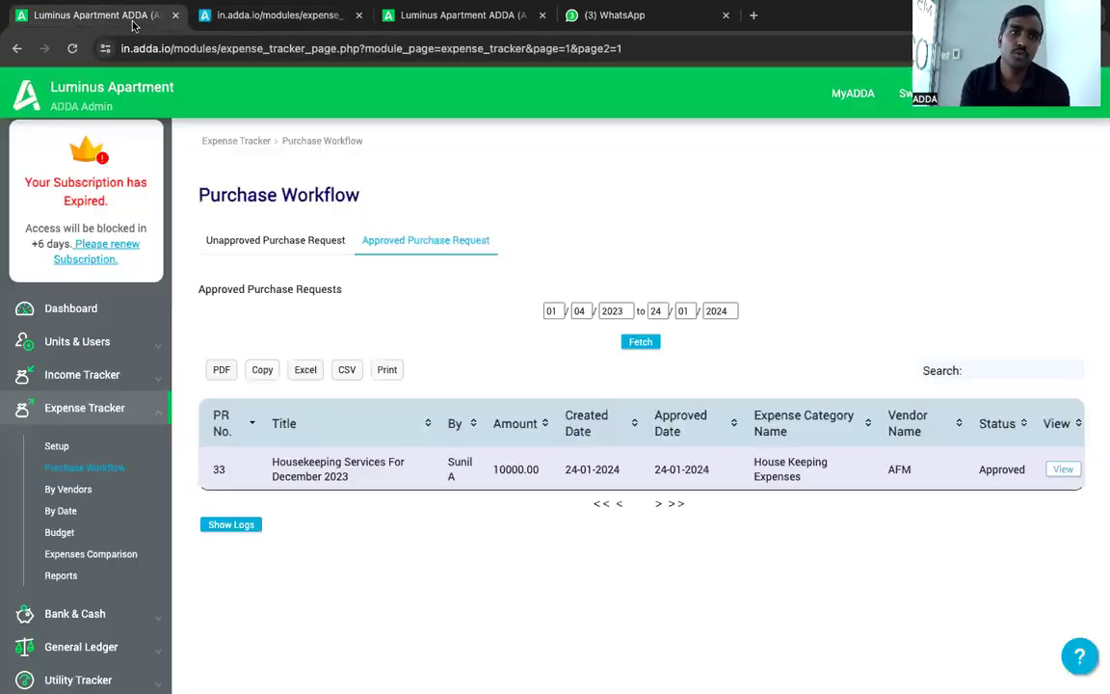
pyautogui.click(258, 22)
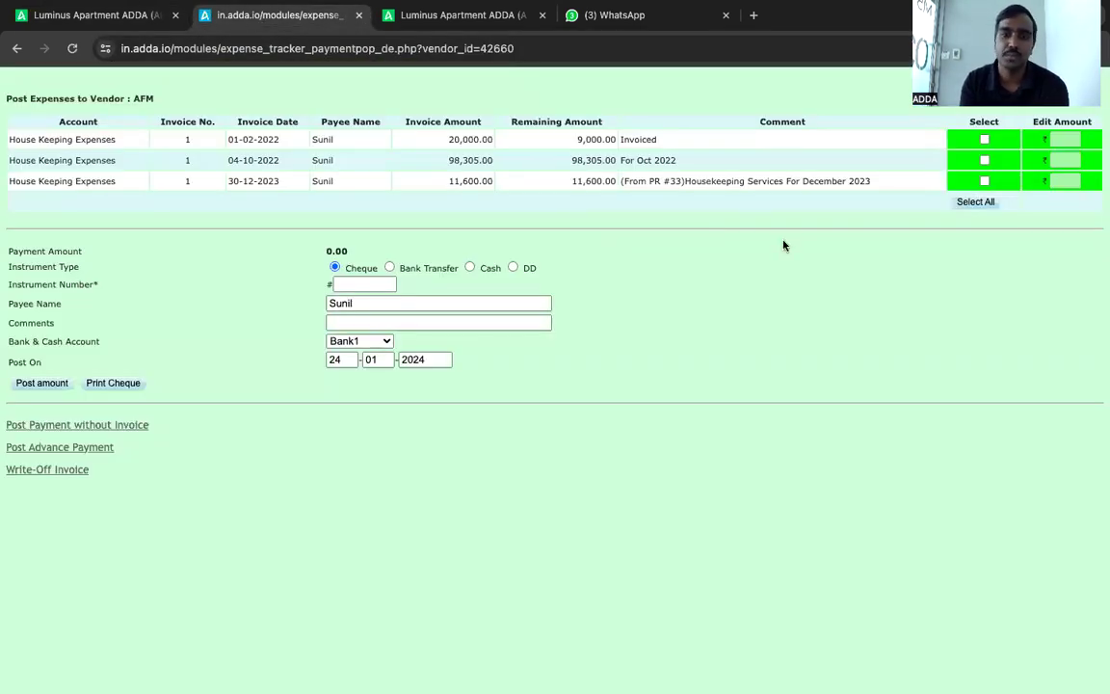
pyautogui.click(132, 20)
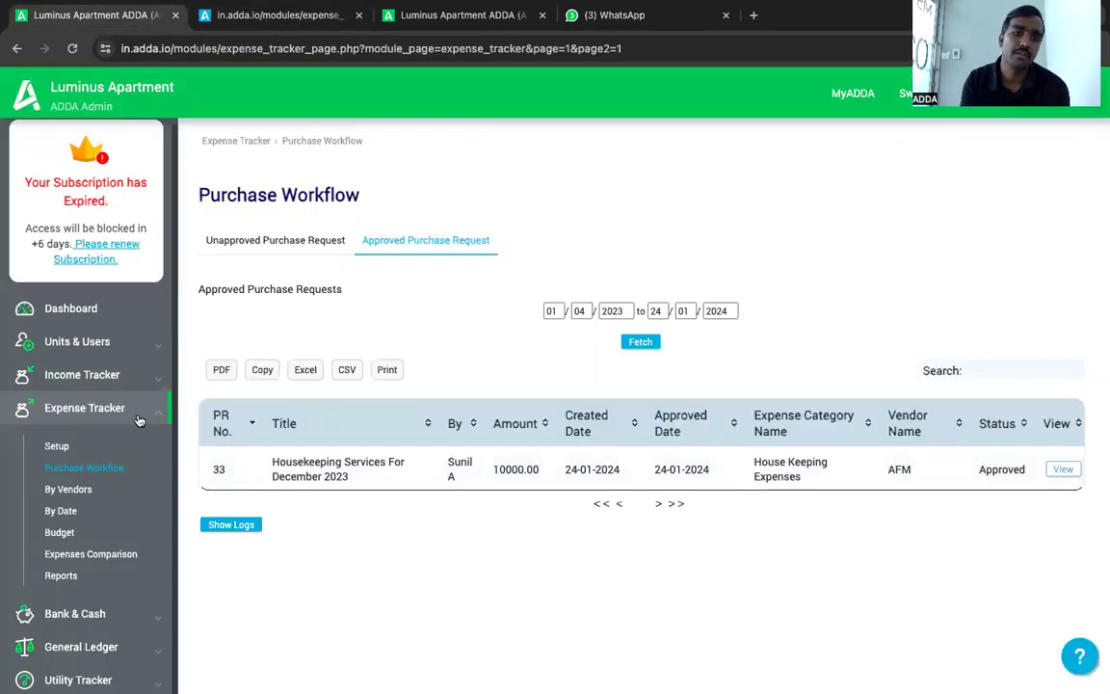
# Step: Open AFM's history under By Vendors, examine the invoice posted from PR 33 and return to the account statement
pyautogui.click(76, 491)
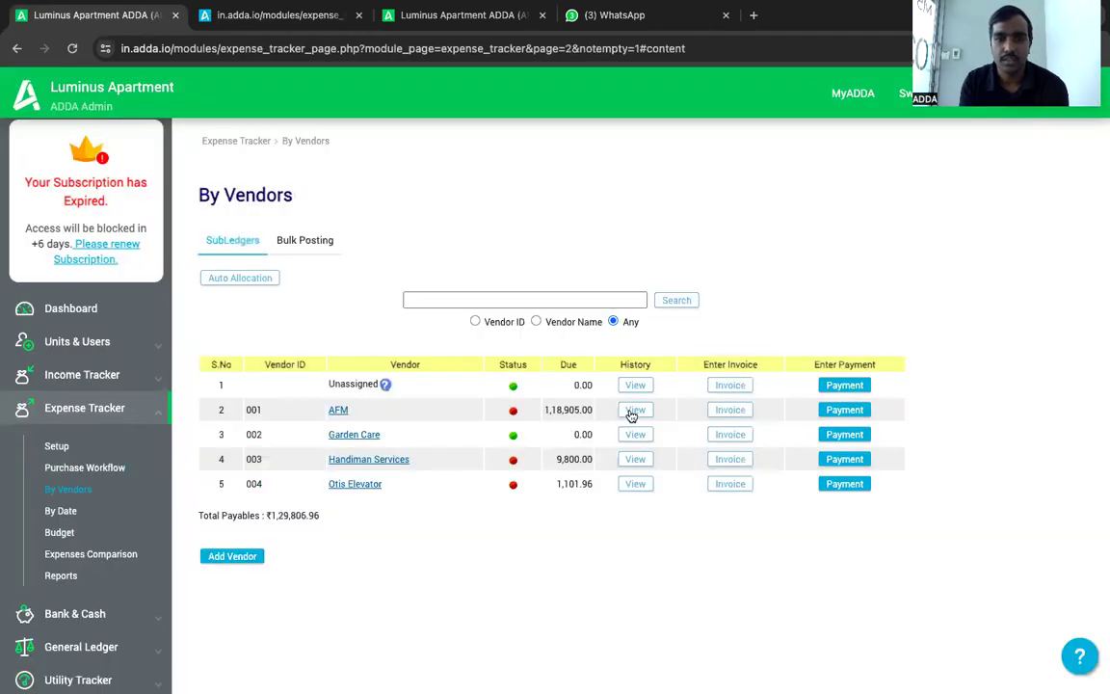
pyautogui.click(633, 411)
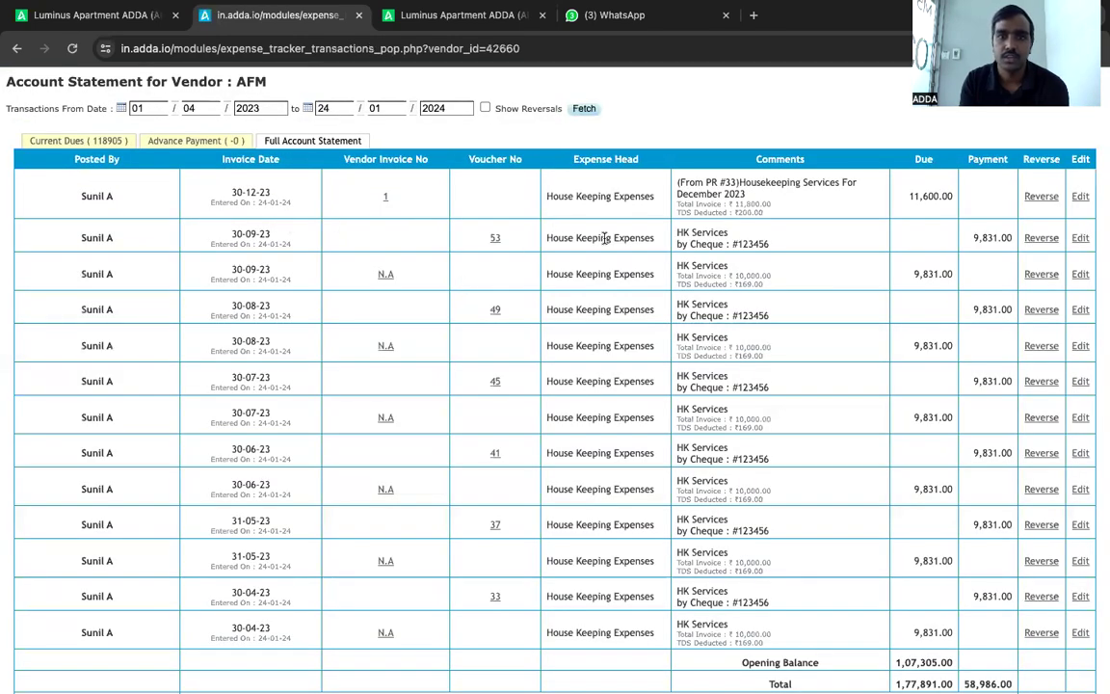
pyautogui.moveTo(734, 183); pyautogui.dragTo(680, 181)
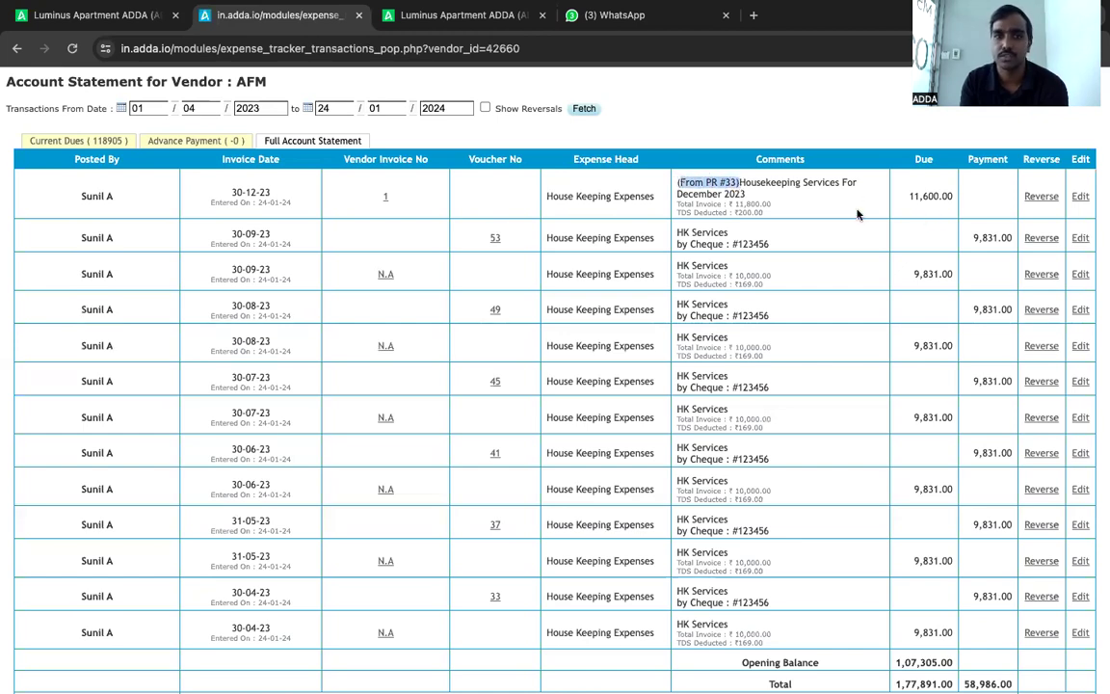
pyautogui.click(386, 196)
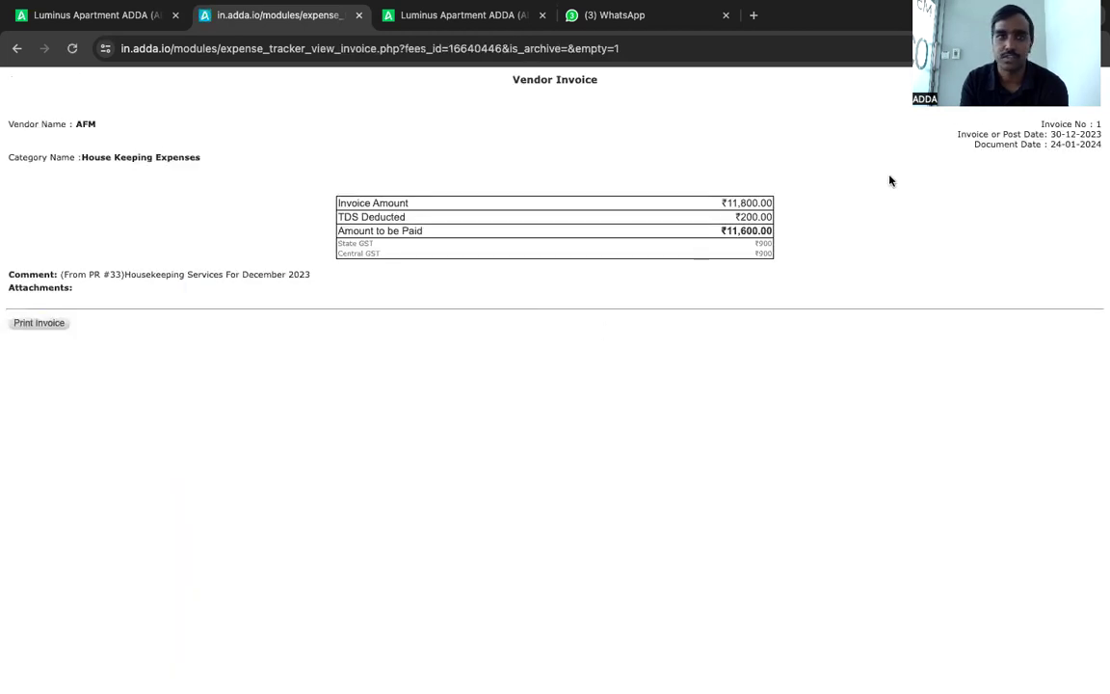
pyautogui.press('super+Left')
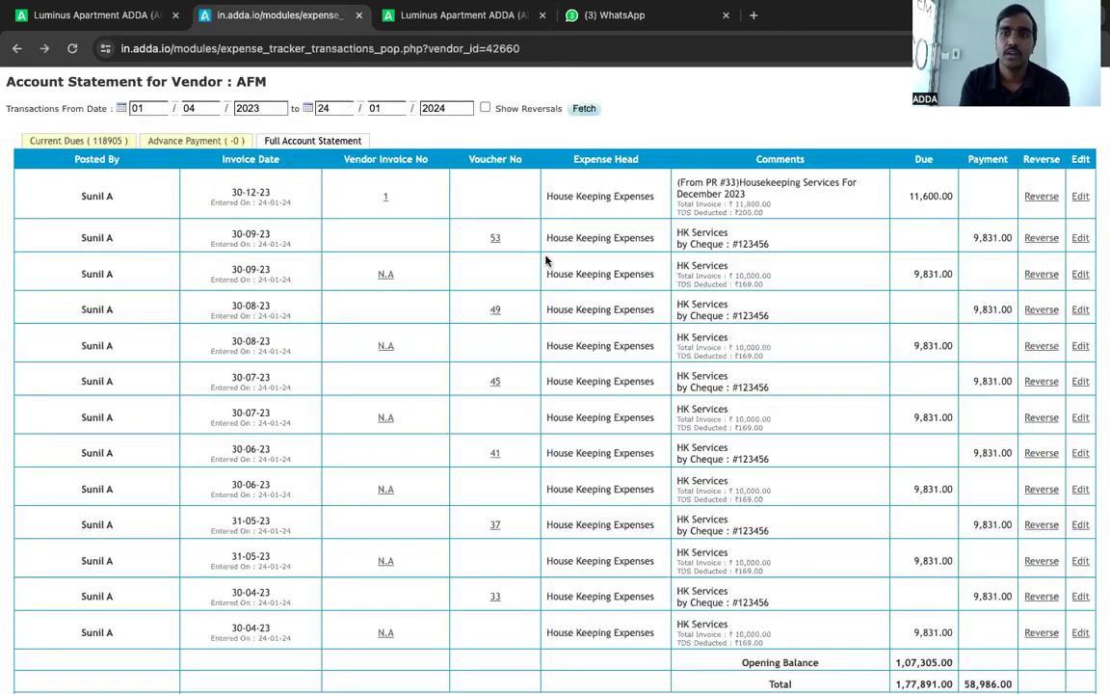
# Step: Open the payment entry for AFM from By Vendors and select the 30-12-2023 invoice from PR 33
pyautogui.click(145, 17)
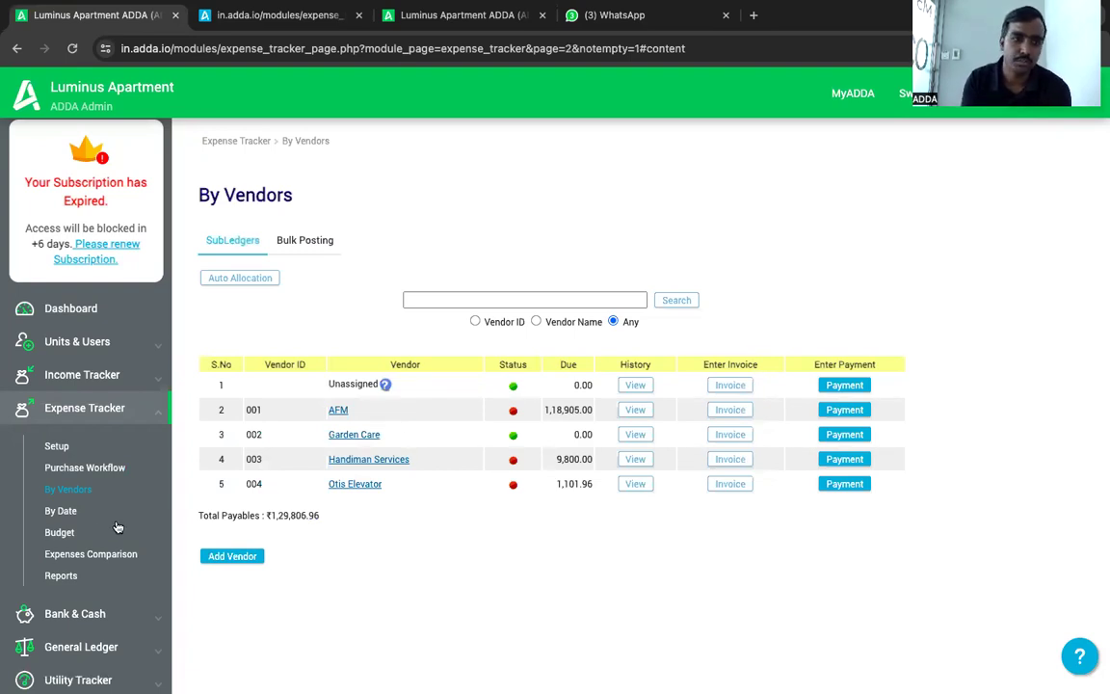
pyautogui.click(68, 489)
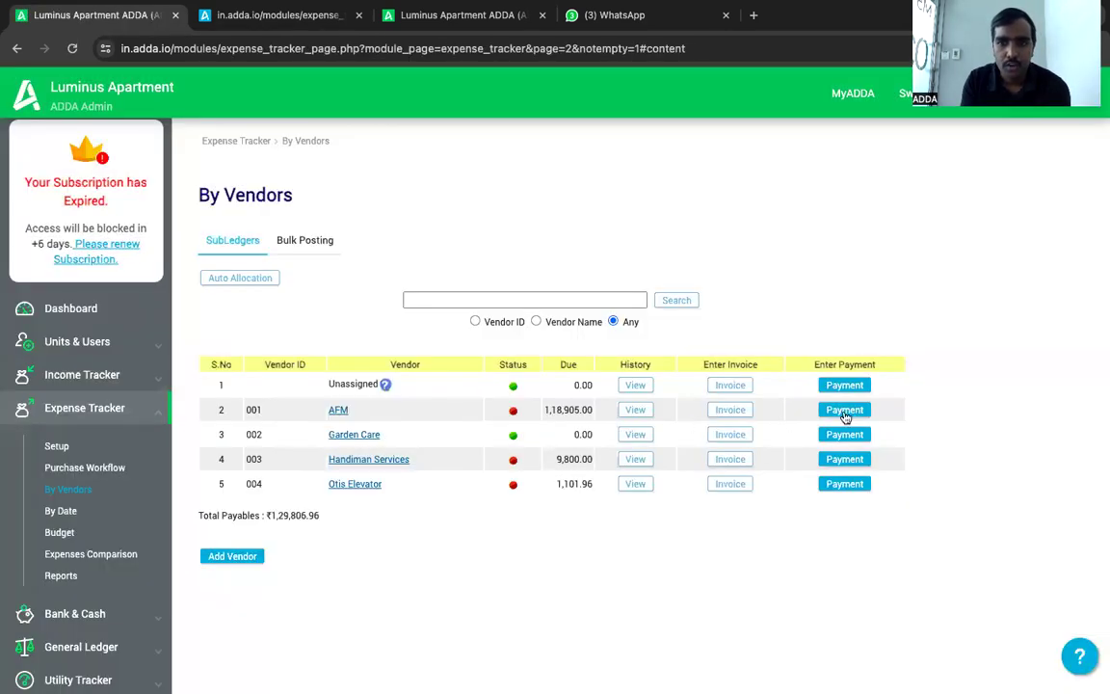
pyautogui.click(842, 410)
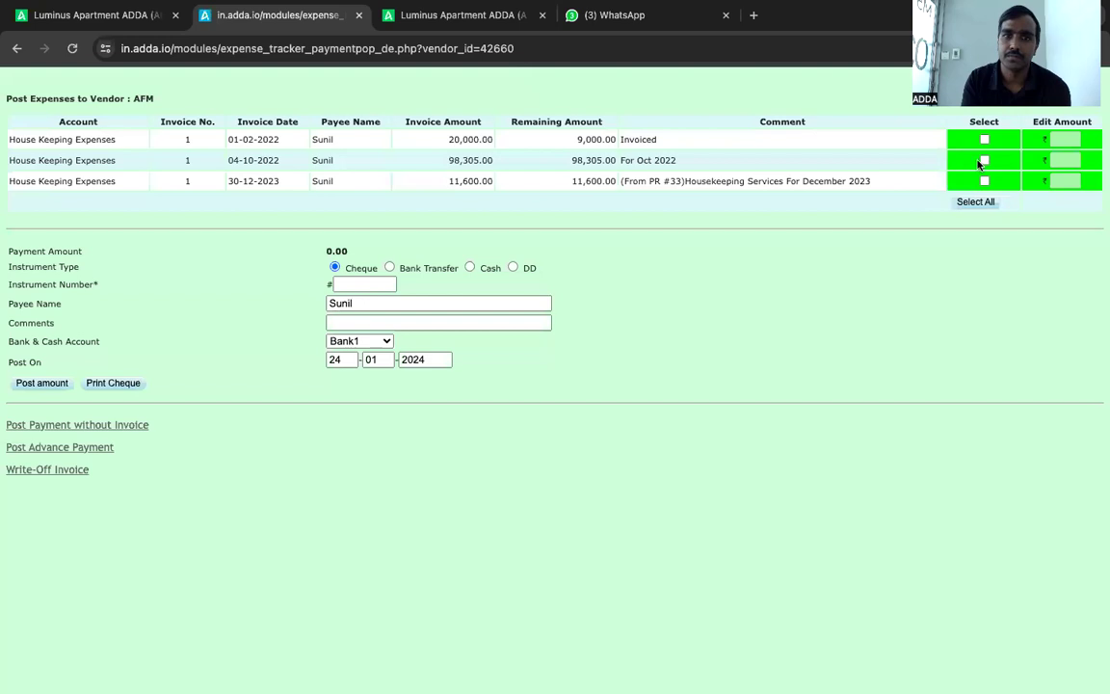
pyautogui.click(984, 181)
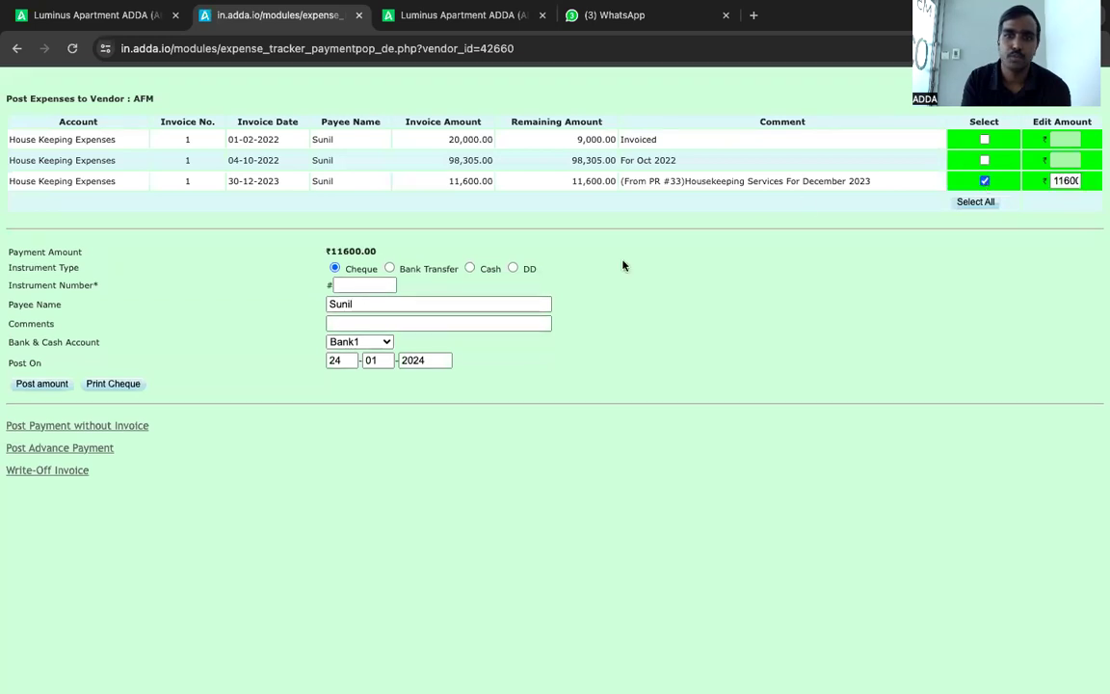
# Step: Enter 123566 as the cheque's instrument number and "Amount paid" as the payment comment
pyautogui.click(363, 286)
pyautogui.write('123566')
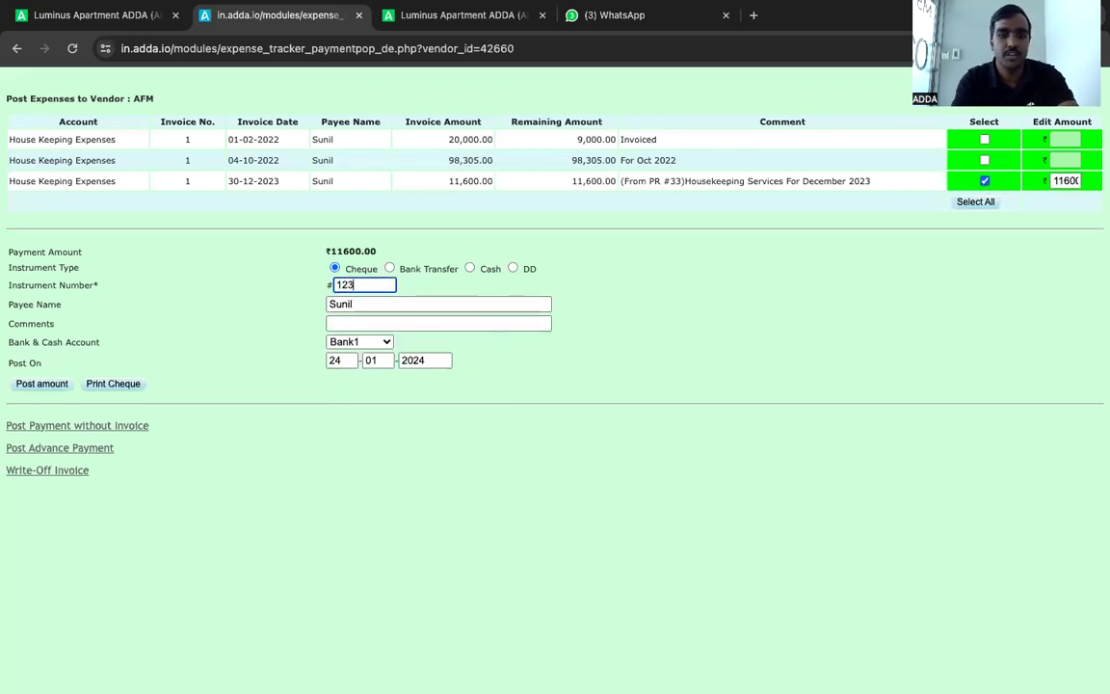
pyautogui.click(382, 322)
pyautogui.write('A')
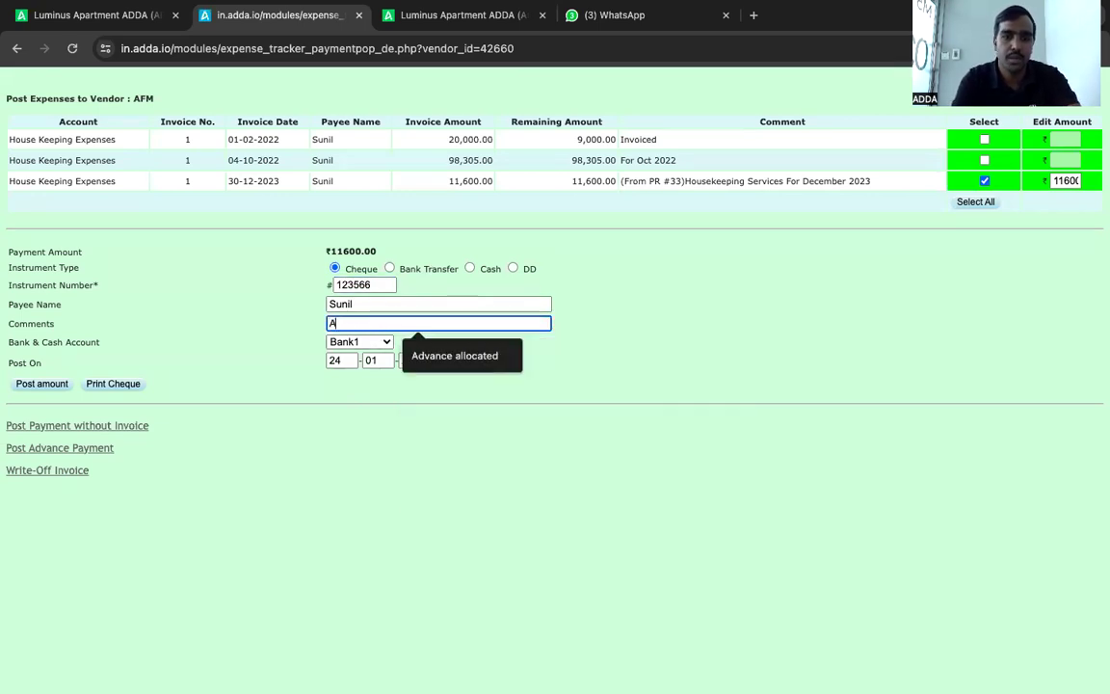
pyautogui.write('mount paid')
pyautogui.press('Tab')
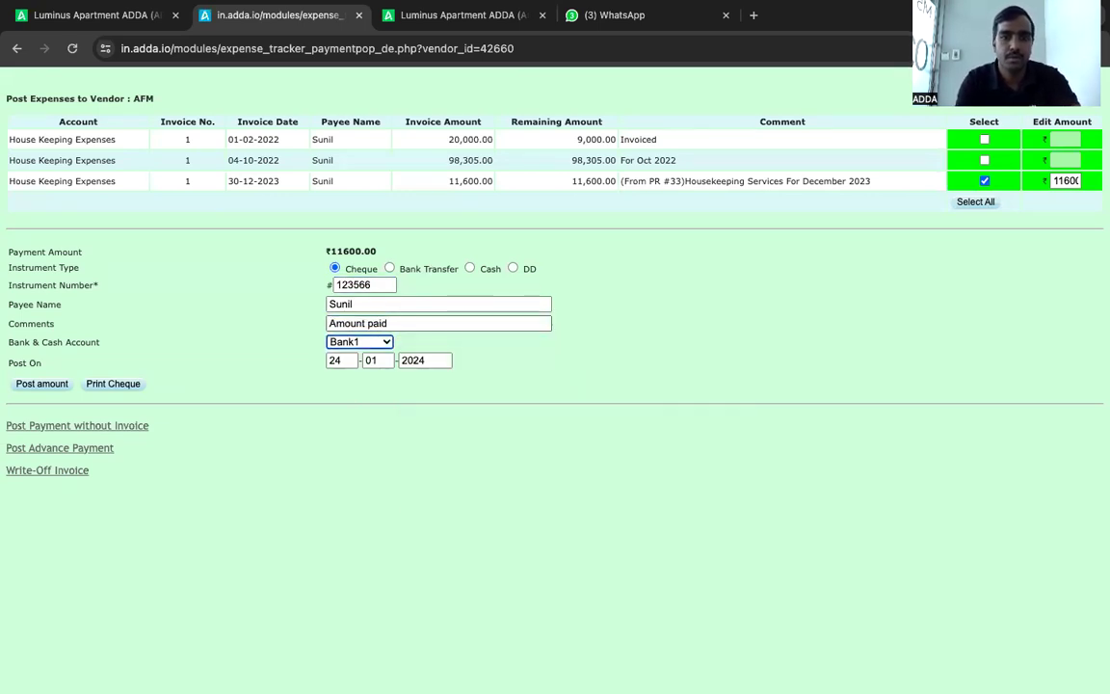
# Step: Post the payment to AFM and open the vendor's account statement to check the entry
pyautogui.click(48, 389)
pyautogui.click(47, 389)
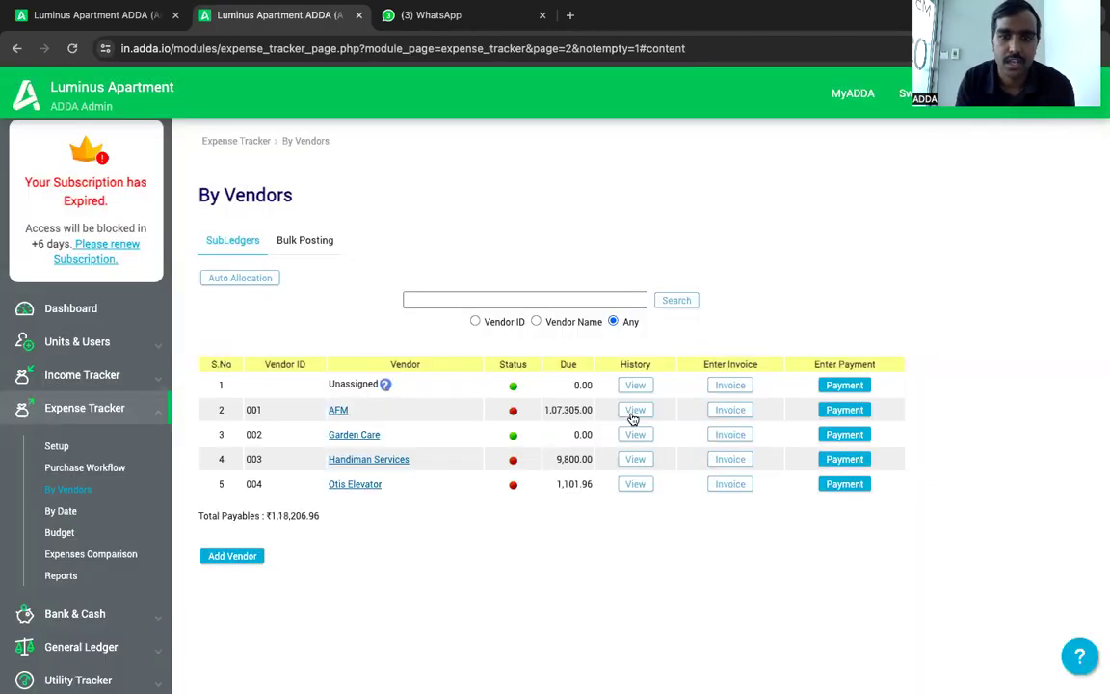
pyautogui.click(635, 410)
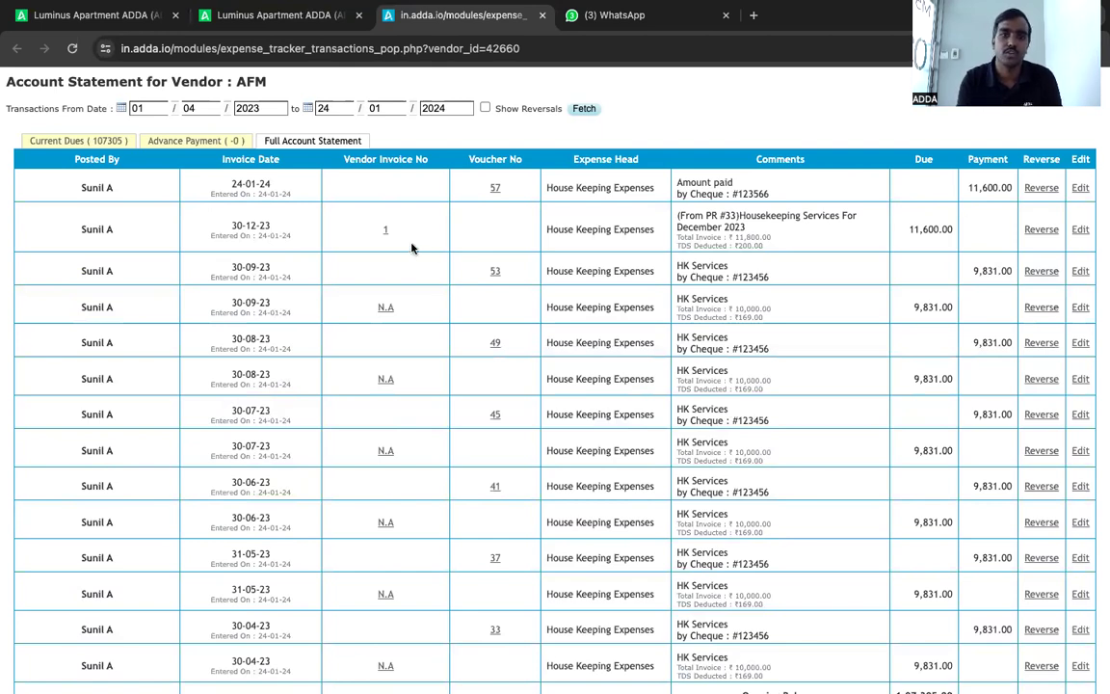
# Step: Examine the AFM invoice posted from PR 33 and return to the By Vendors list
pyautogui.click(387, 233)
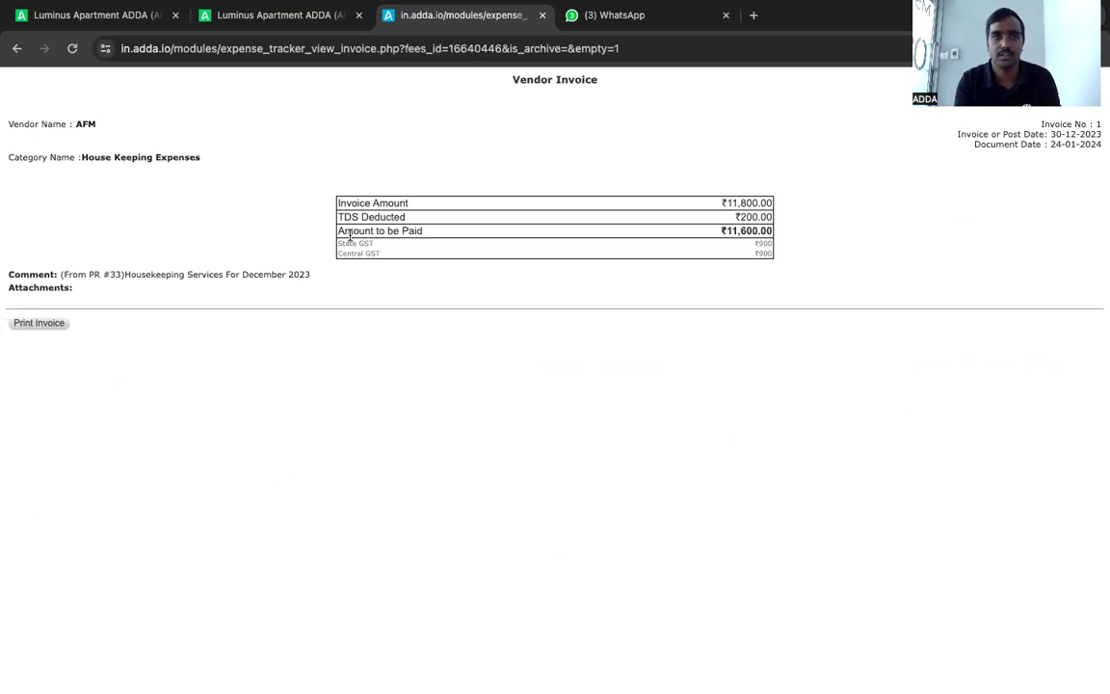
pyautogui.press('super+Left')
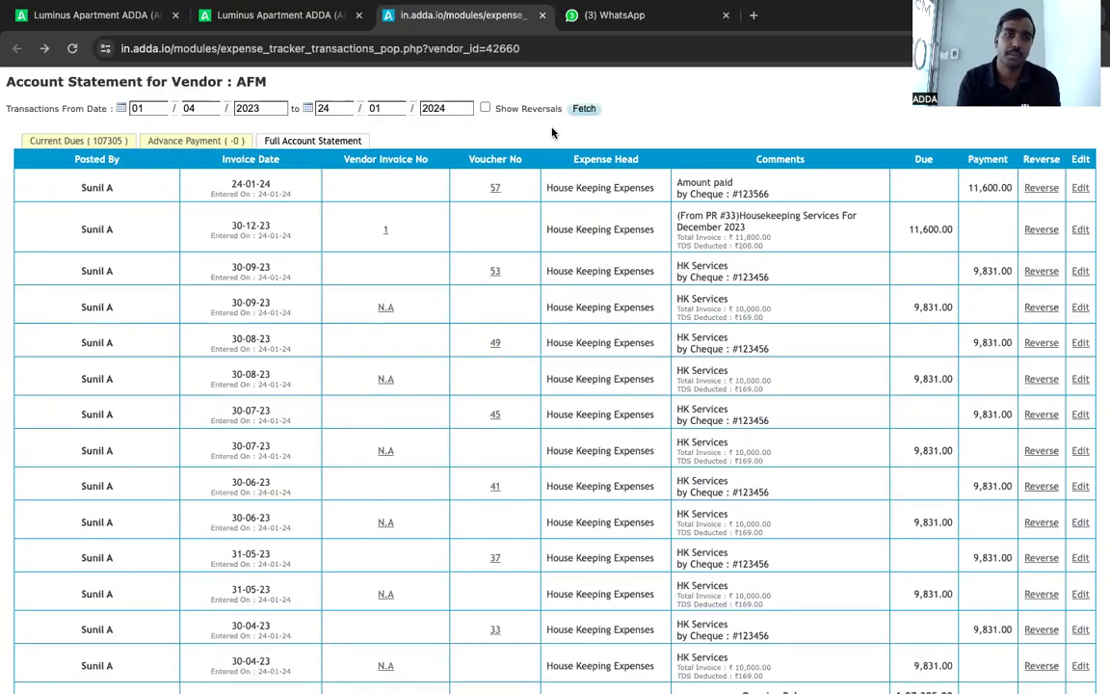
pyautogui.click(309, 23)
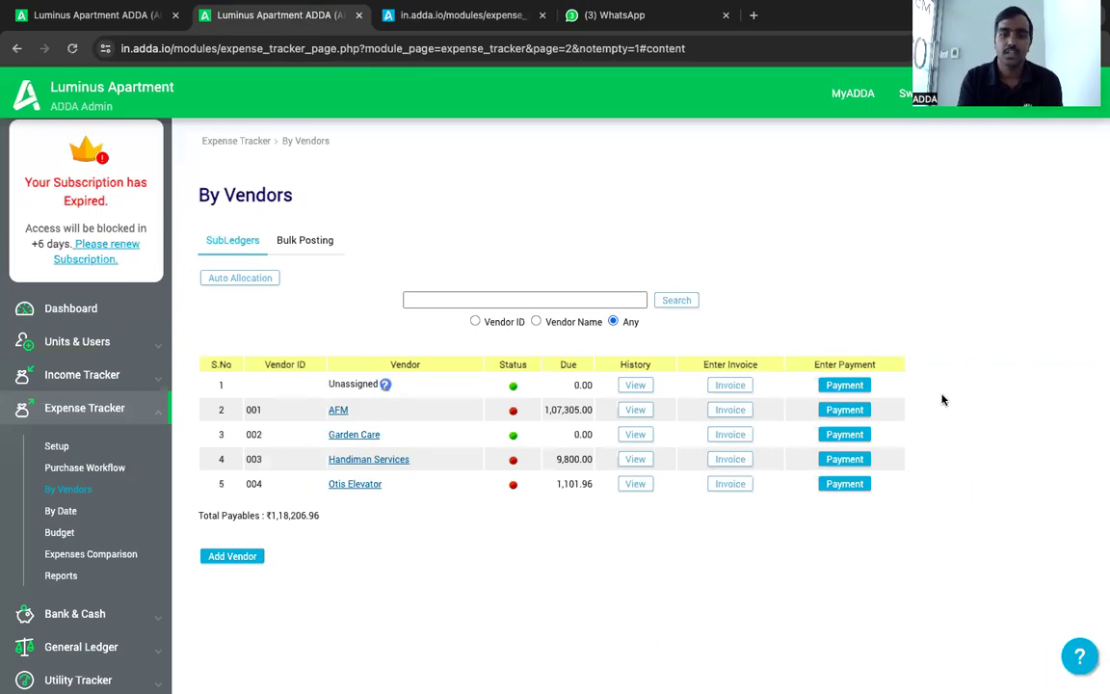
# Step: Open AFM's vendor record and examine its TDS, GST, PAN, bank and attachment fields without changing them
pyautogui.click(338, 412)
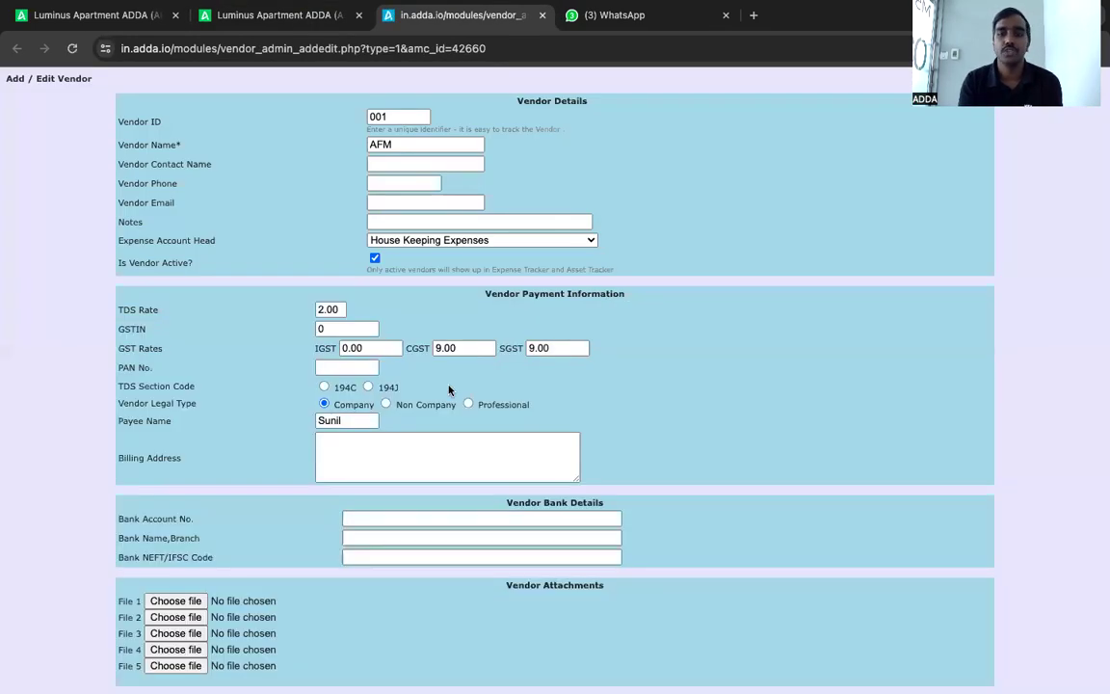
pyautogui.scroll(-1, 448, 390)
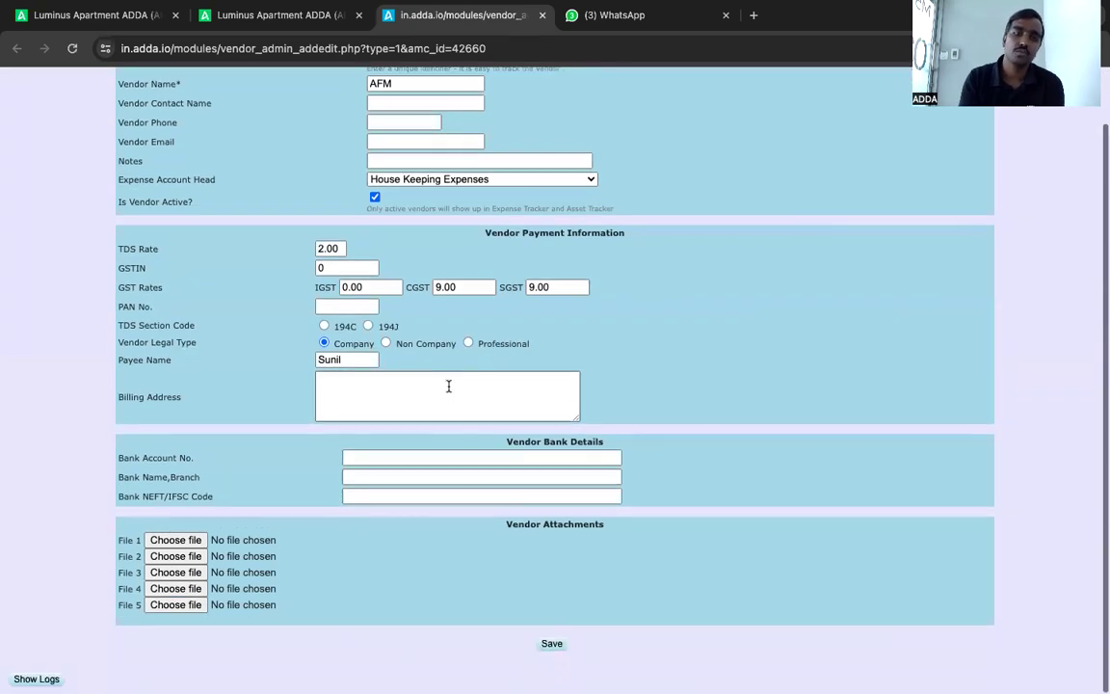
pyautogui.scroll(1, 448, 387)
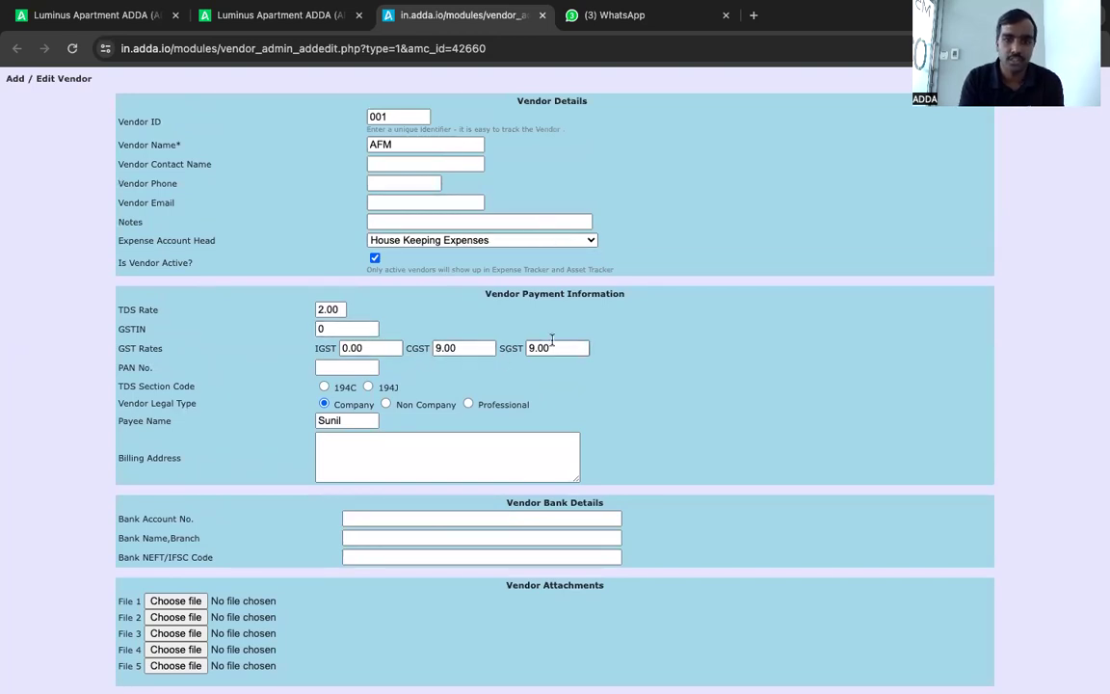
pyautogui.click(323, 329)
pyautogui.click(331, 368)
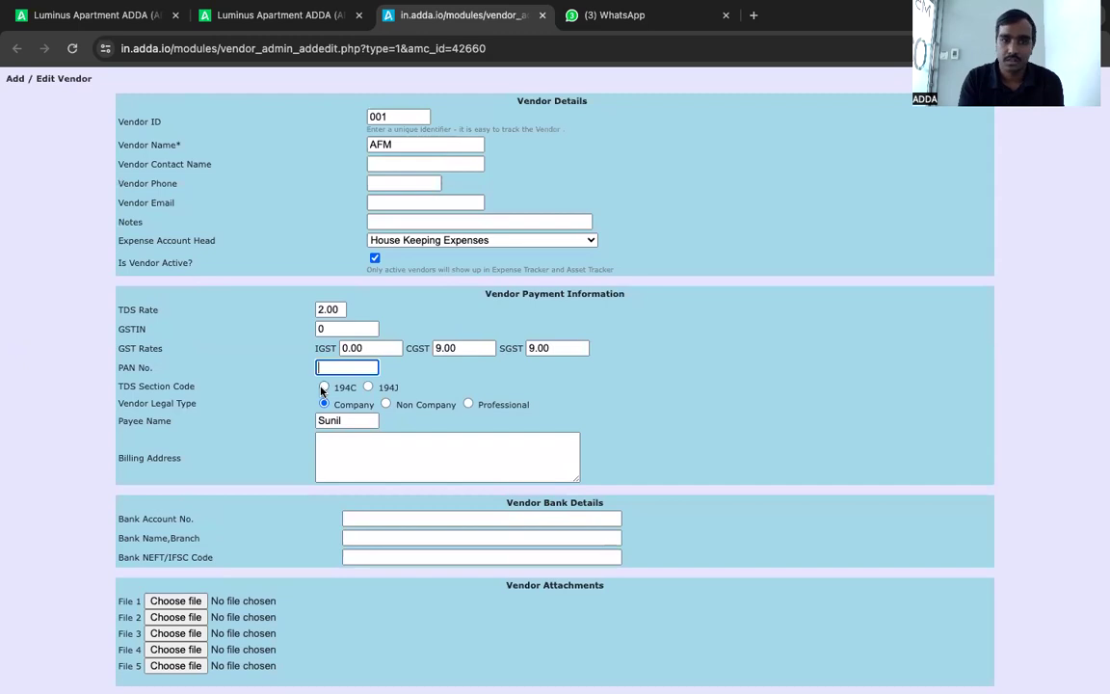
pyautogui.scroll(-2, 406, 443)
pyautogui.scroll(2, 395, 424)
# Step: Open a blank form for adding a vendor from By Vendors and review its fields
pyautogui.click(286, 18)
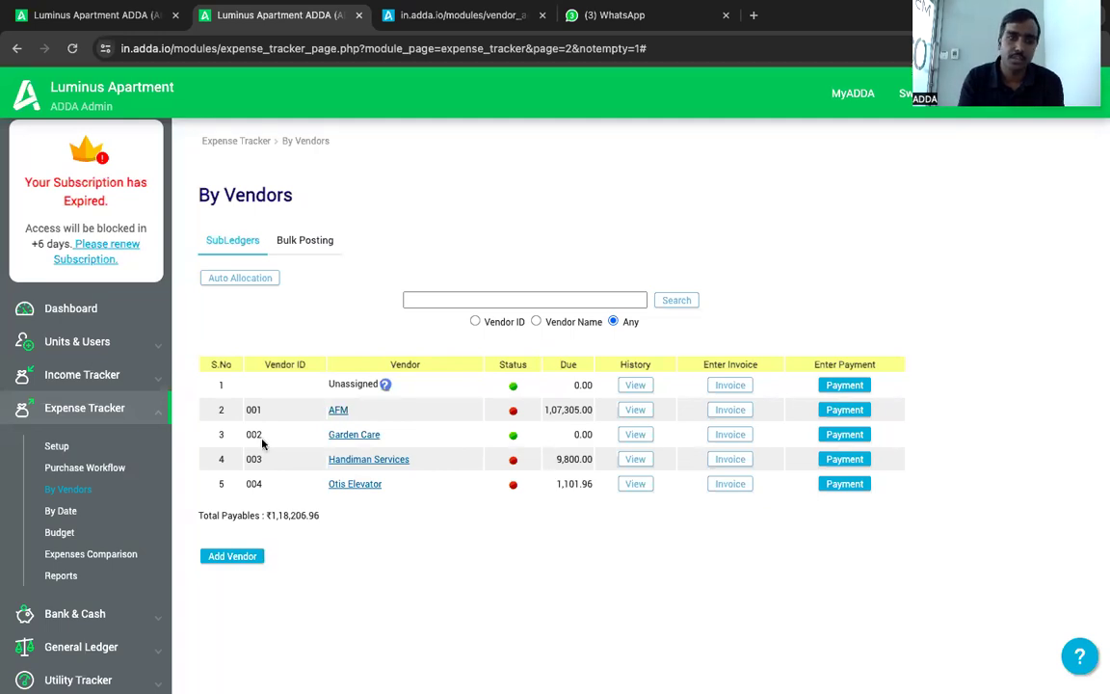
pyautogui.click(229, 560)
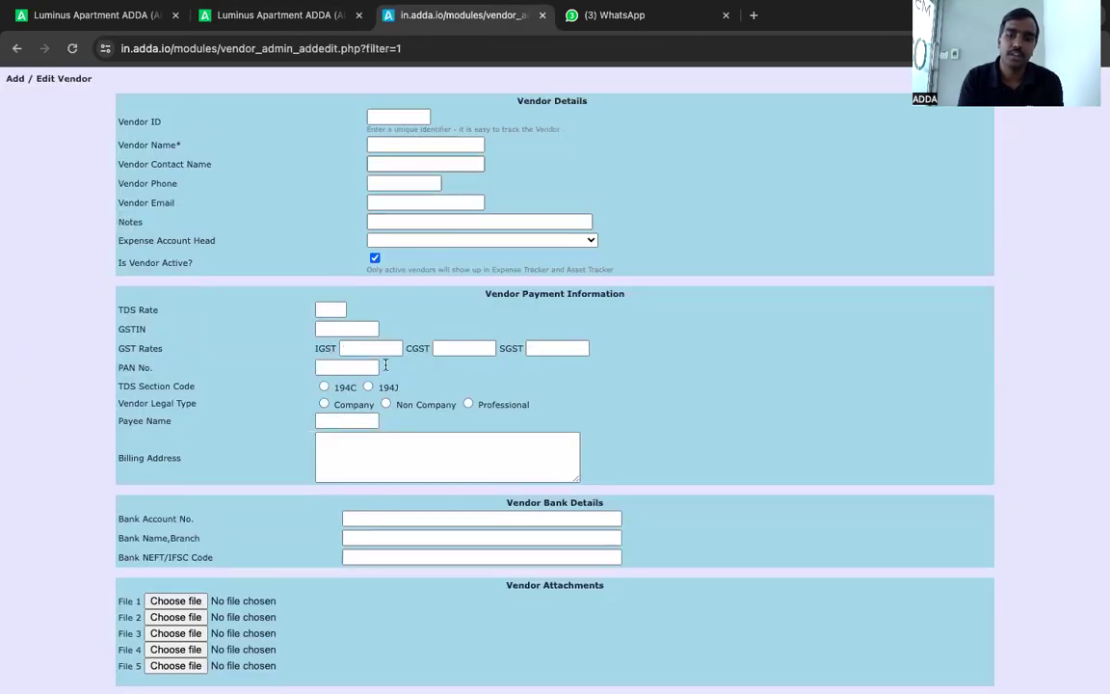
pyautogui.scroll(-2, 375, 498)
pyautogui.scroll(2, 375, 498)
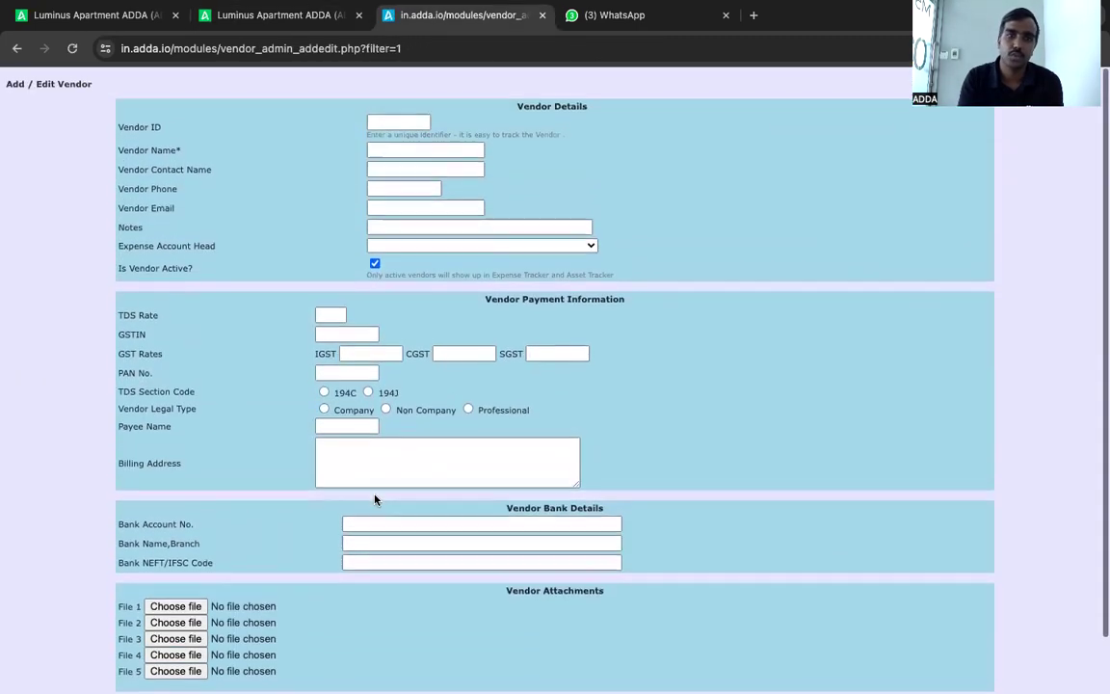
# Step: Review AFM's account history down to the net balance, its current dues and its full account statement
pyautogui.click(302, 18)
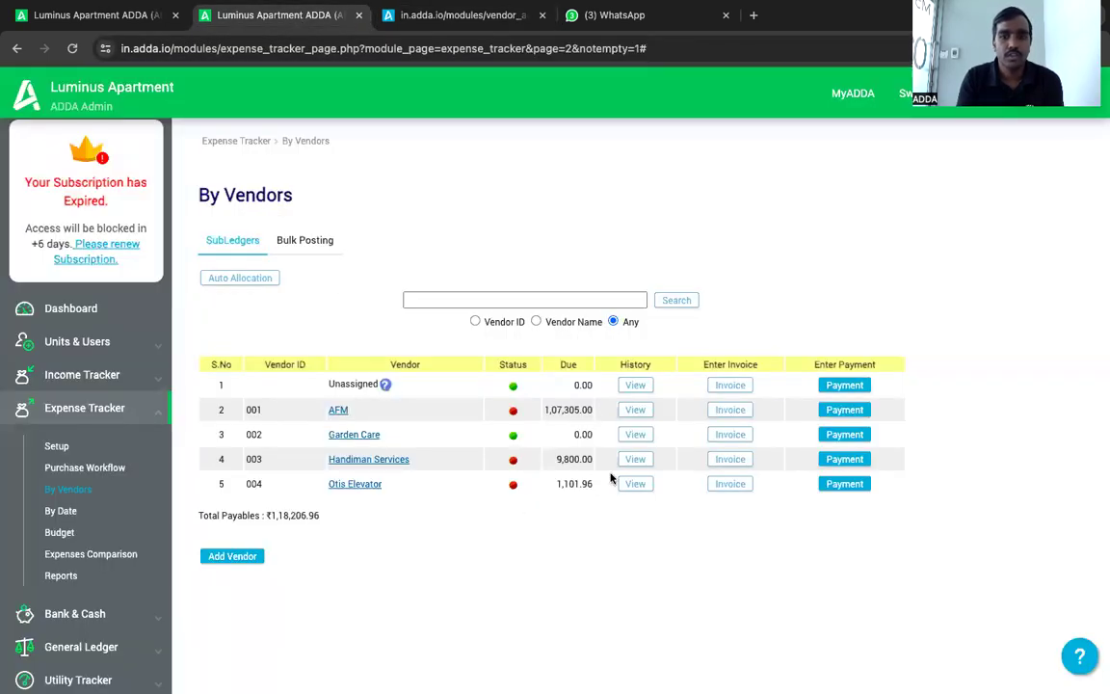
pyautogui.click(636, 412)
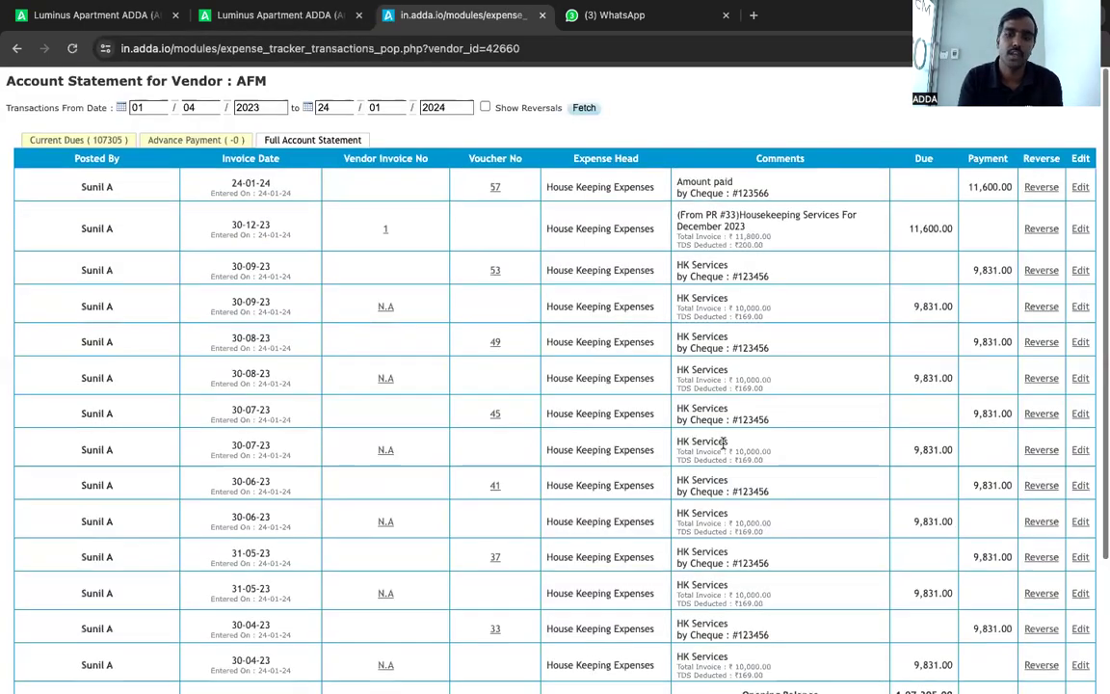
pyautogui.scroll(-5, 724, 446)
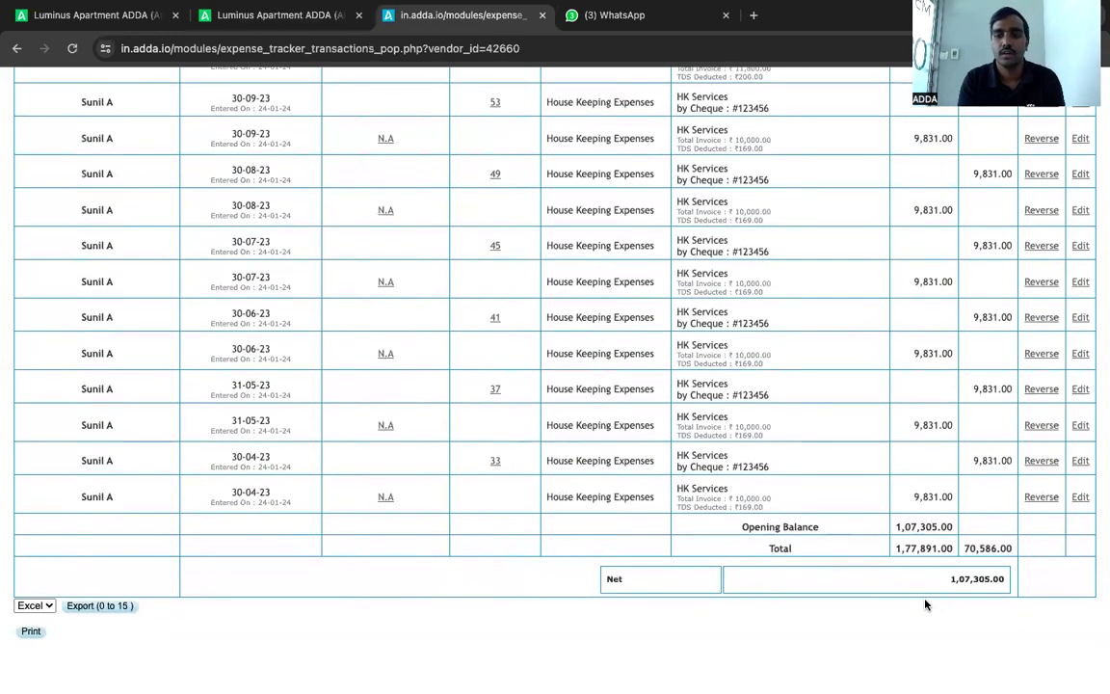
pyautogui.scroll(2, 815, 627)
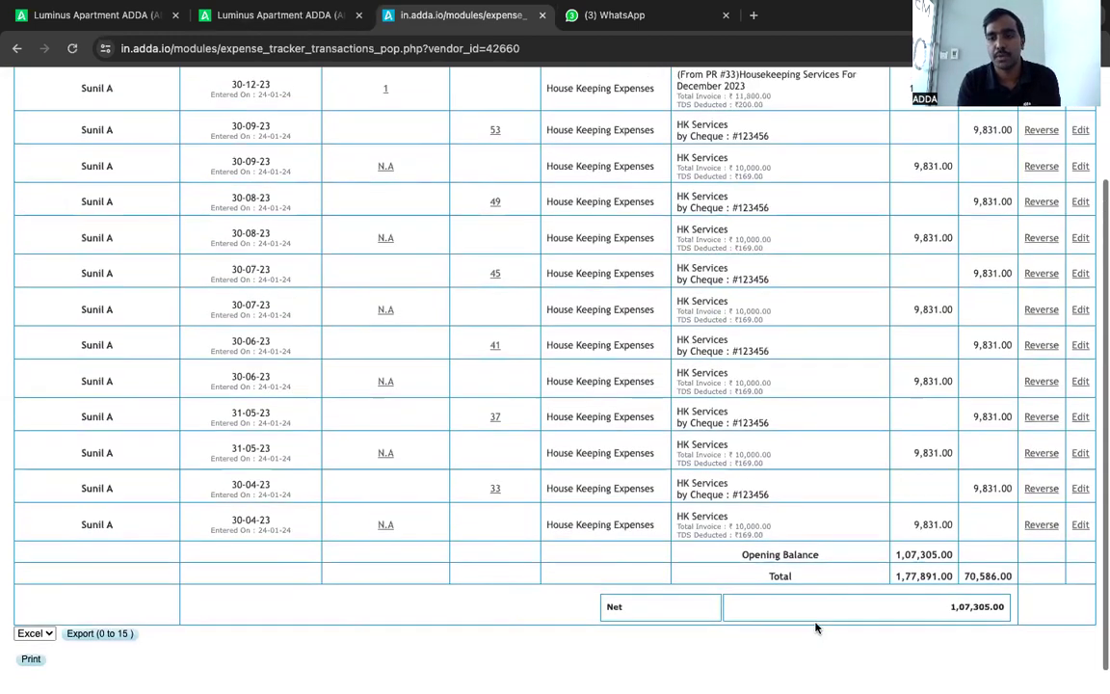
pyautogui.scroll(3, 836, 501)
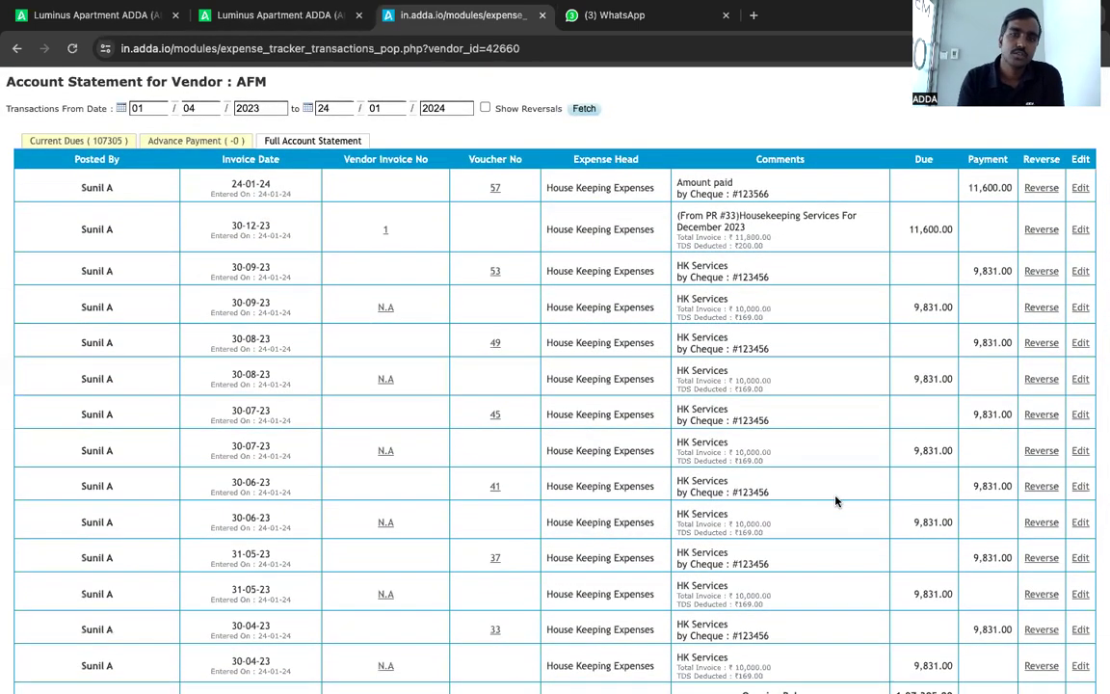
pyautogui.click(92, 143)
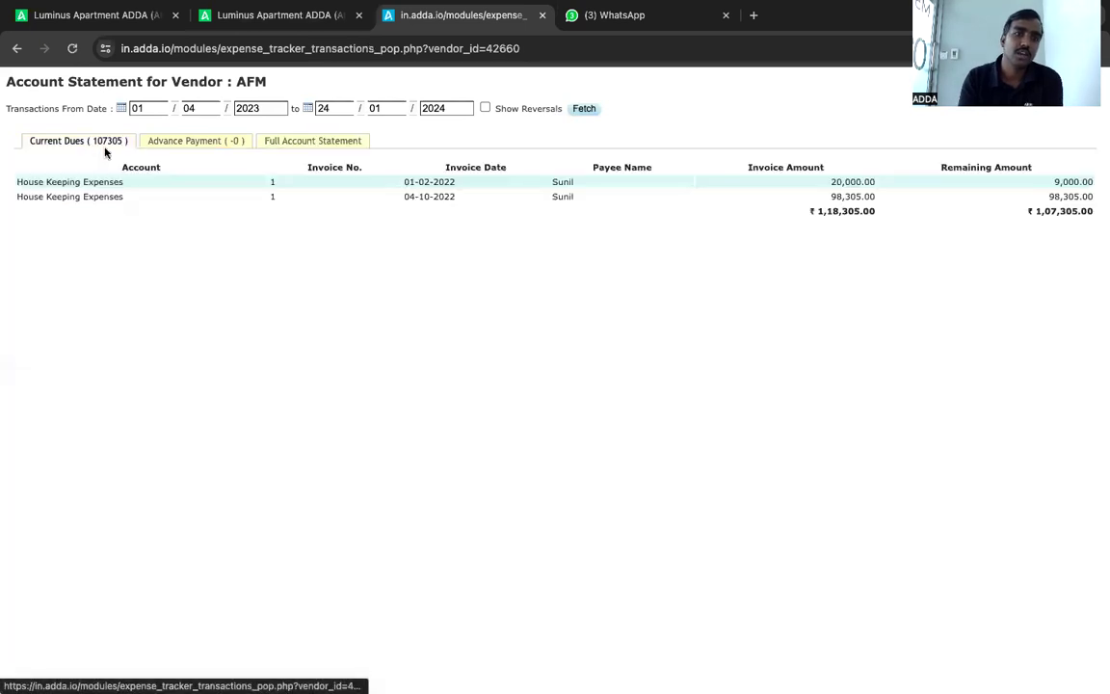
pyautogui.click(289, 141)
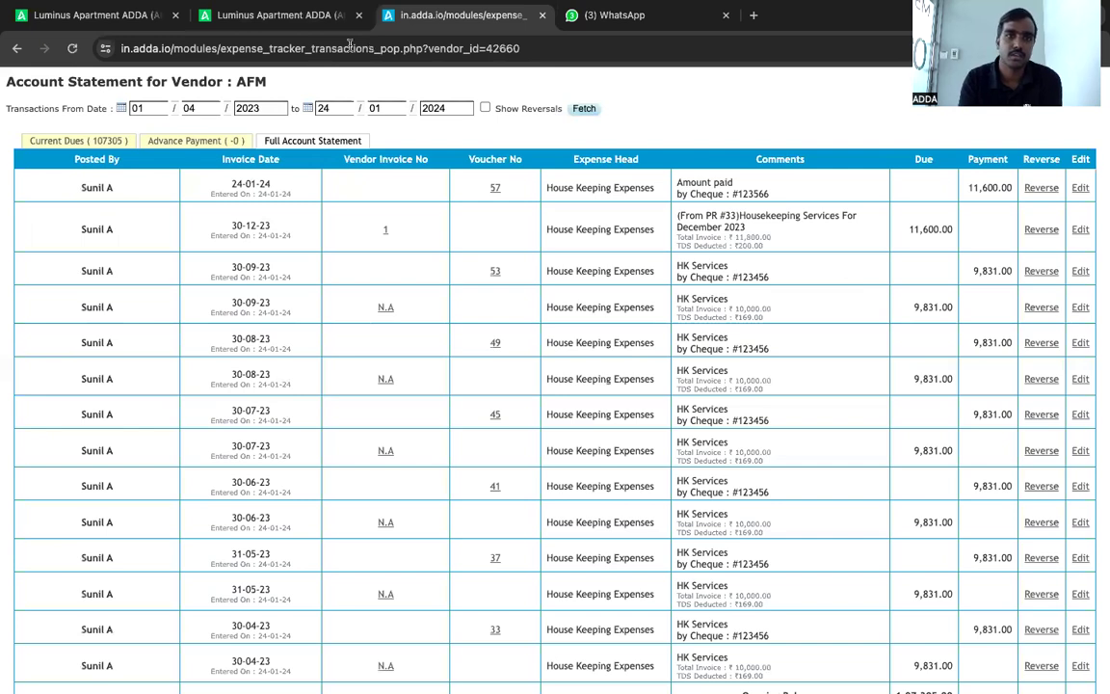
# Step: View the GST invoice entry form for Garden Care and return to the By Vendors list
pyautogui.click(289, 15)
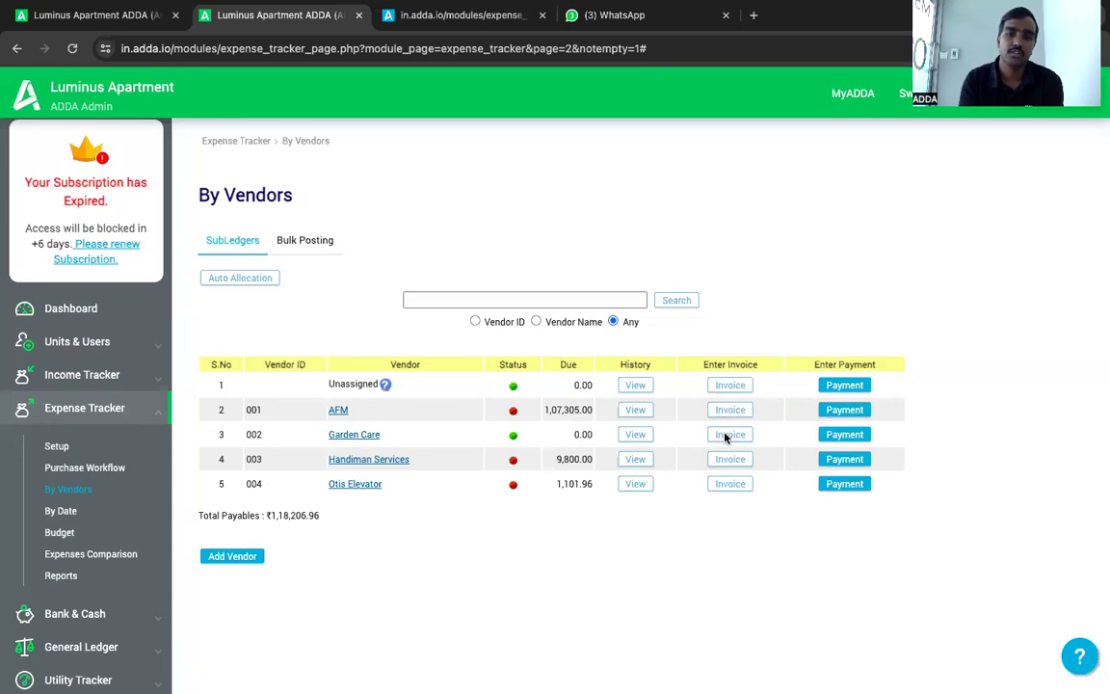
pyautogui.click(729, 434)
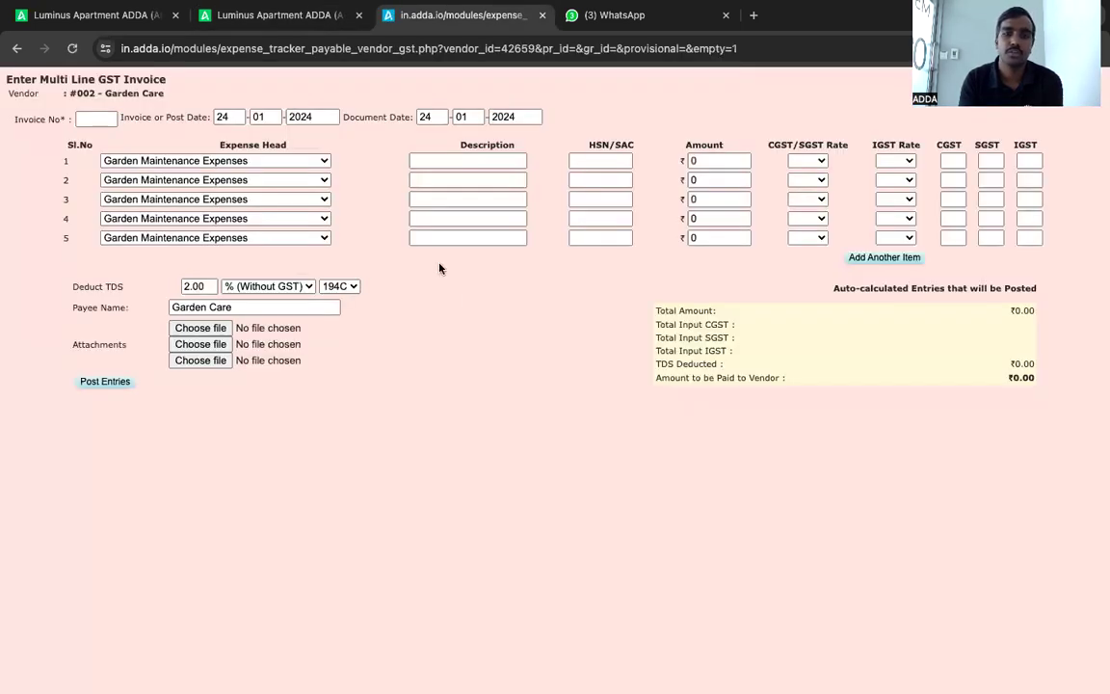
pyautogui.click(289, 15)
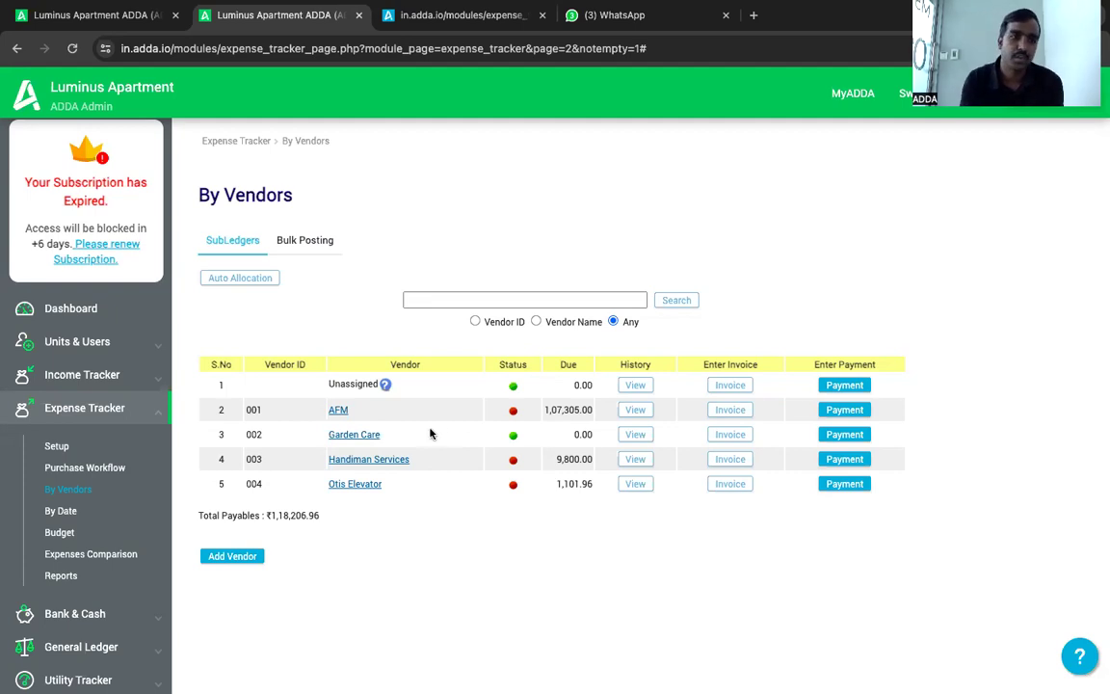
# Step: List the expenses By Date from 1-12-2023 to 31-01-2024
pyautogui.click(62, 511)
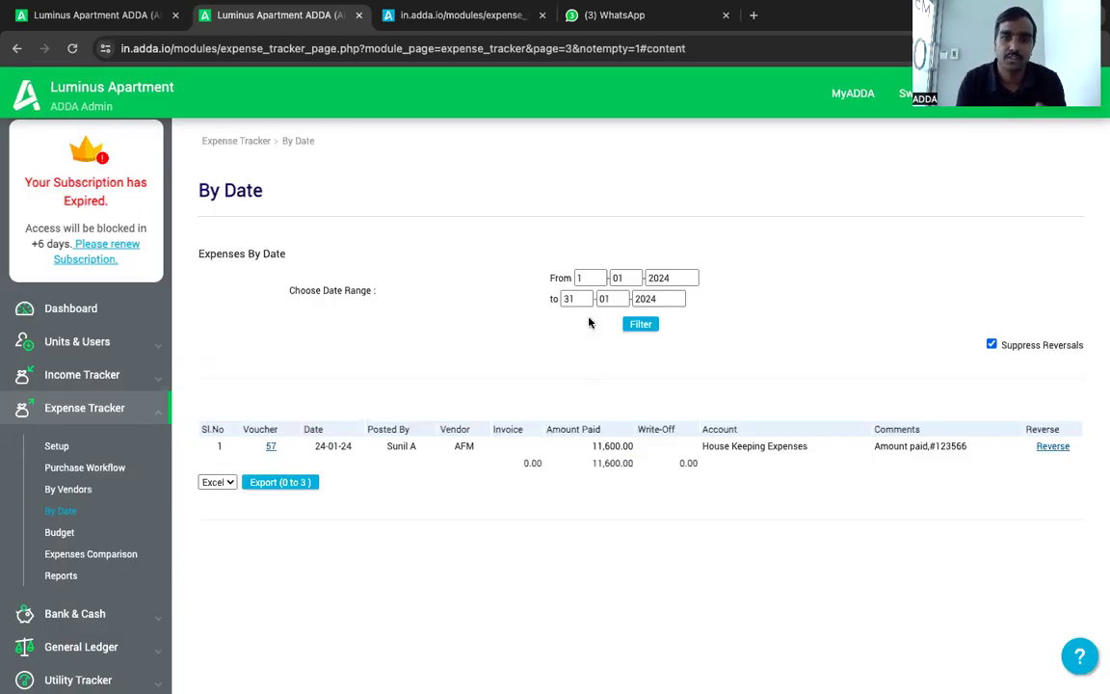
pyautogui.click(641, 324)
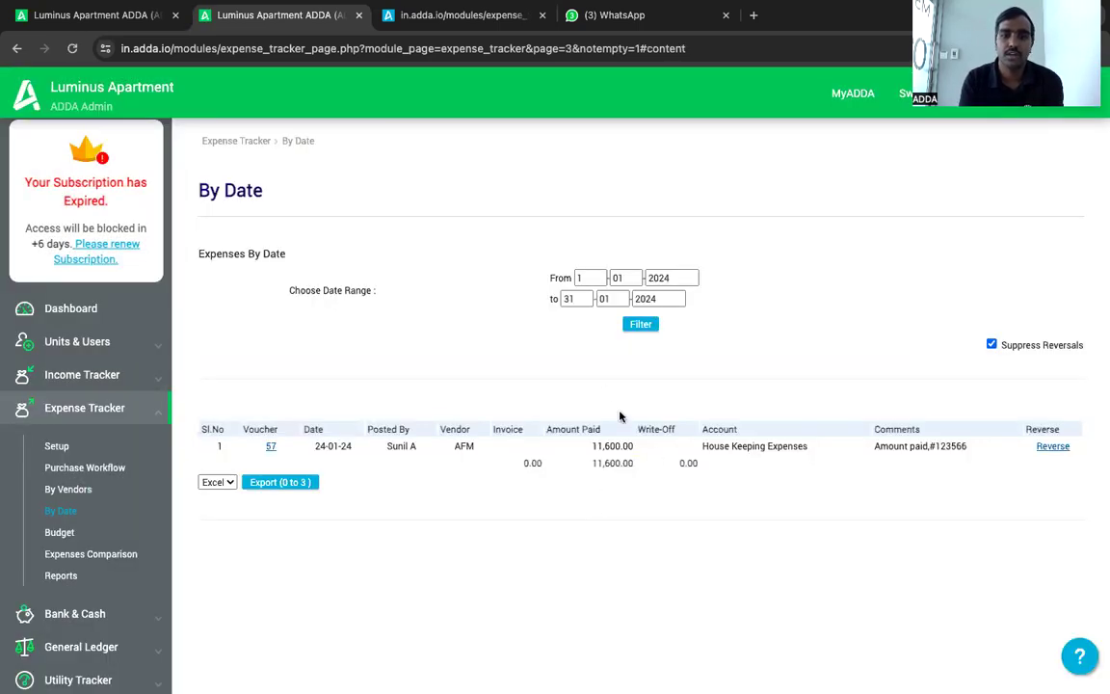
pyautogui.click(588, 278)
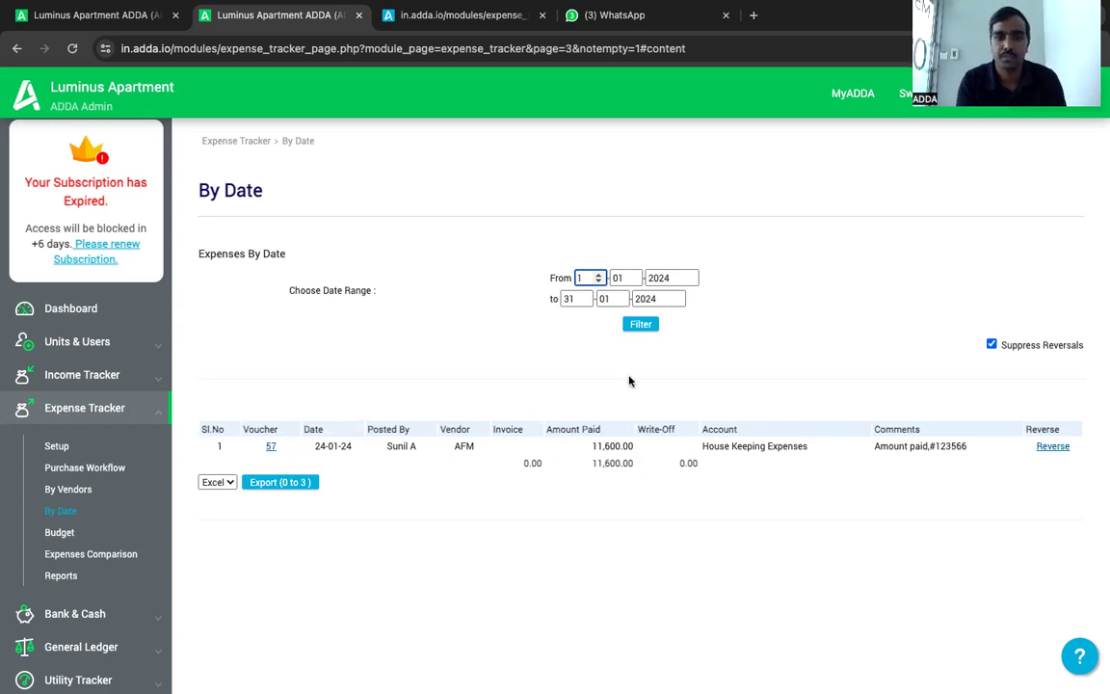
pyautogui.press('Tab')
pyautogui.write('1')
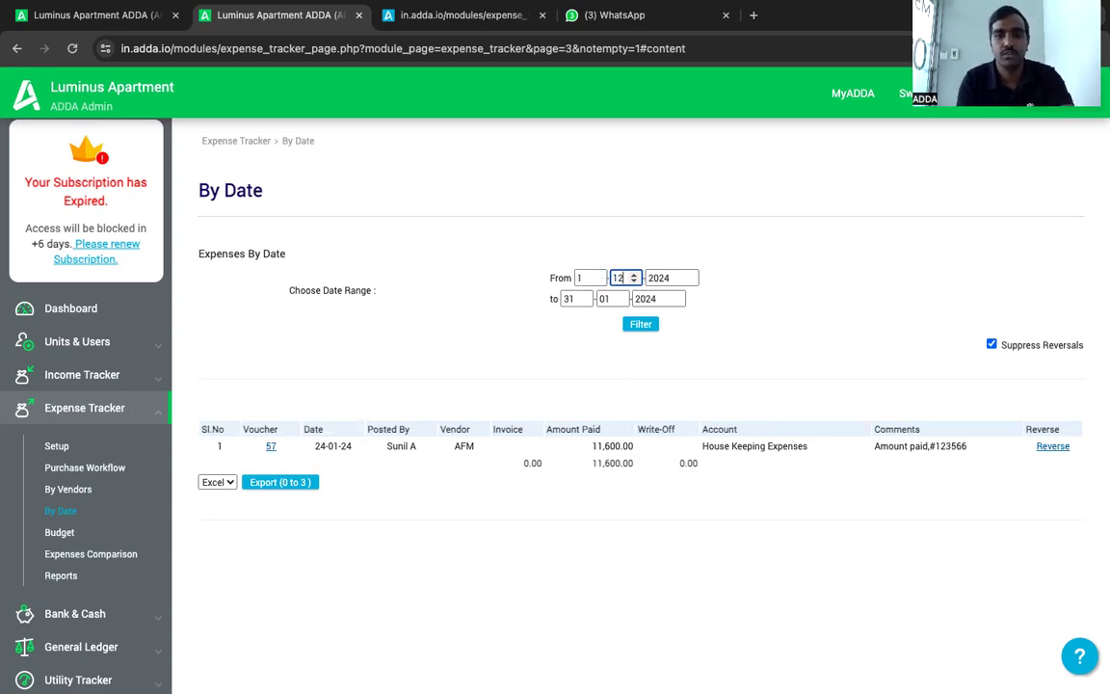
pyautogui.write('2')
pyautogui.press('Tab')
pyautogui.write('2023')
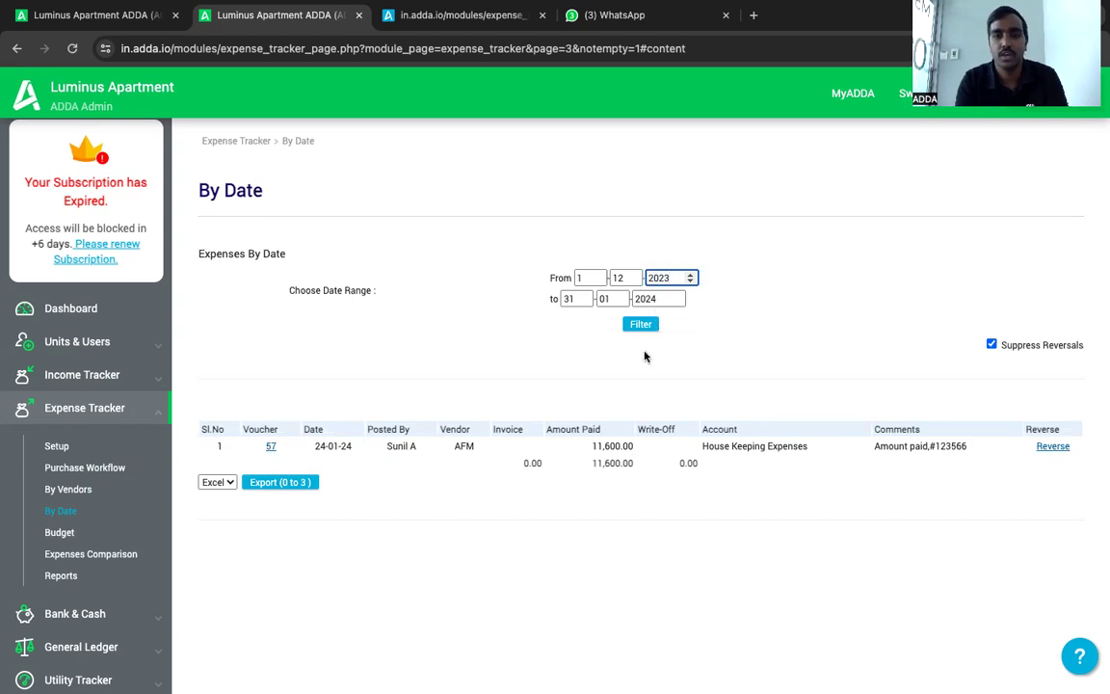
pyautogui.click(641, 324)
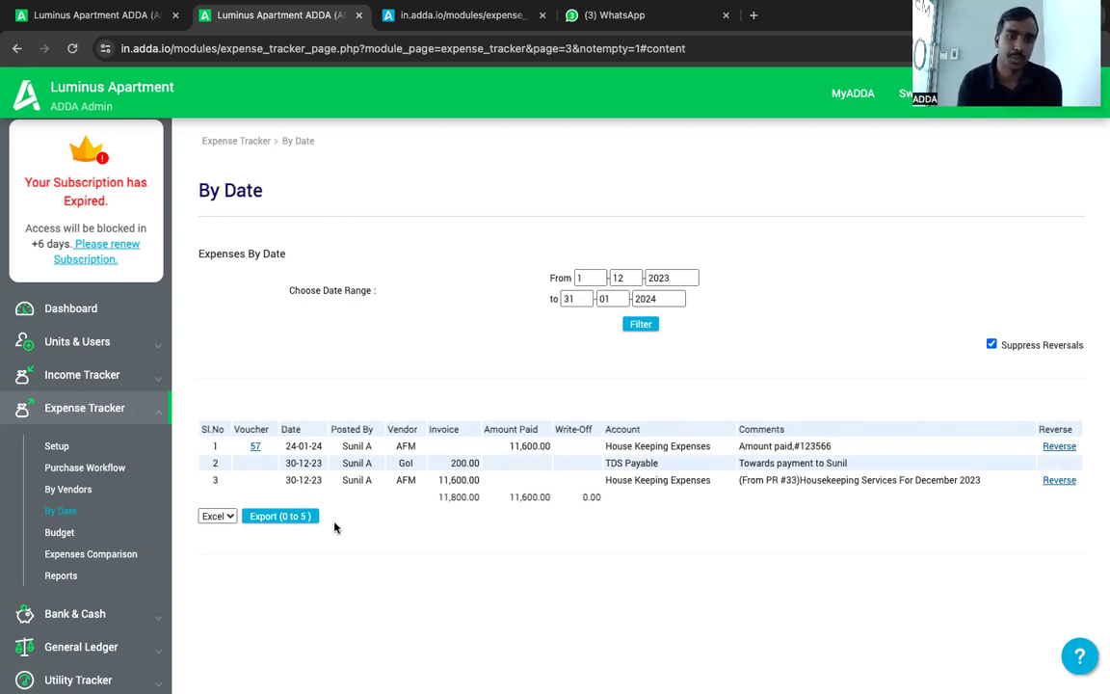
# Step: View the 2023-2024 budget and fetch the Expenses Comparison for 01/04/2023 to 31/01/2024
pyautogui.click(60, 533)
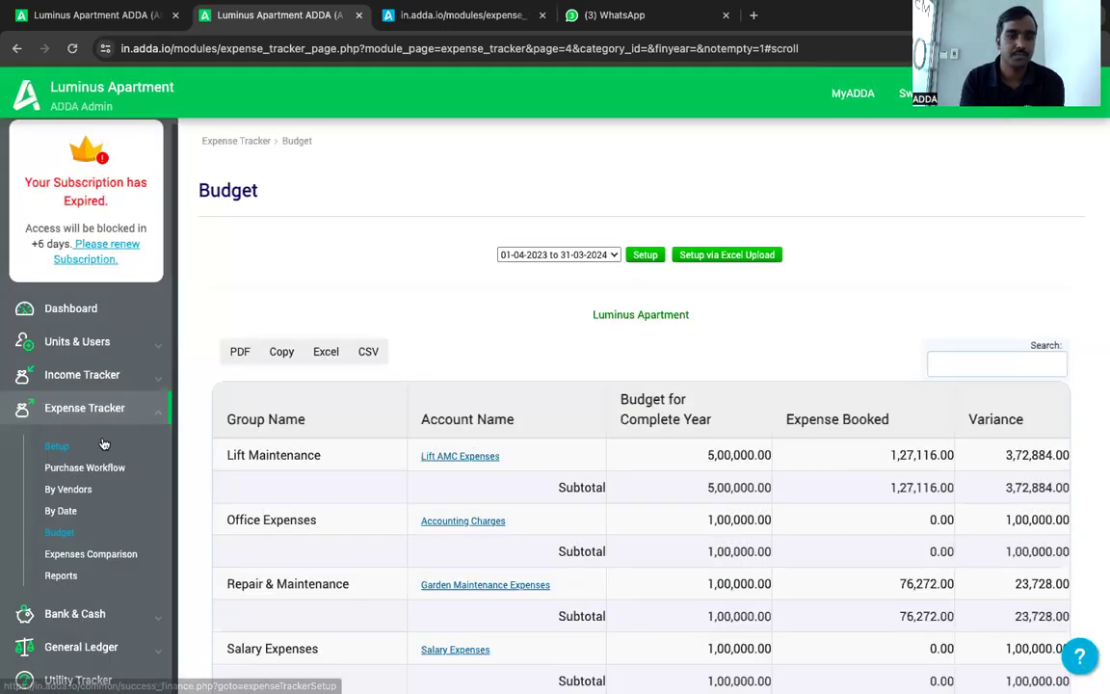
pyautogui.scroll(-1, 99, 465)
pyautogui.click(104, 554)
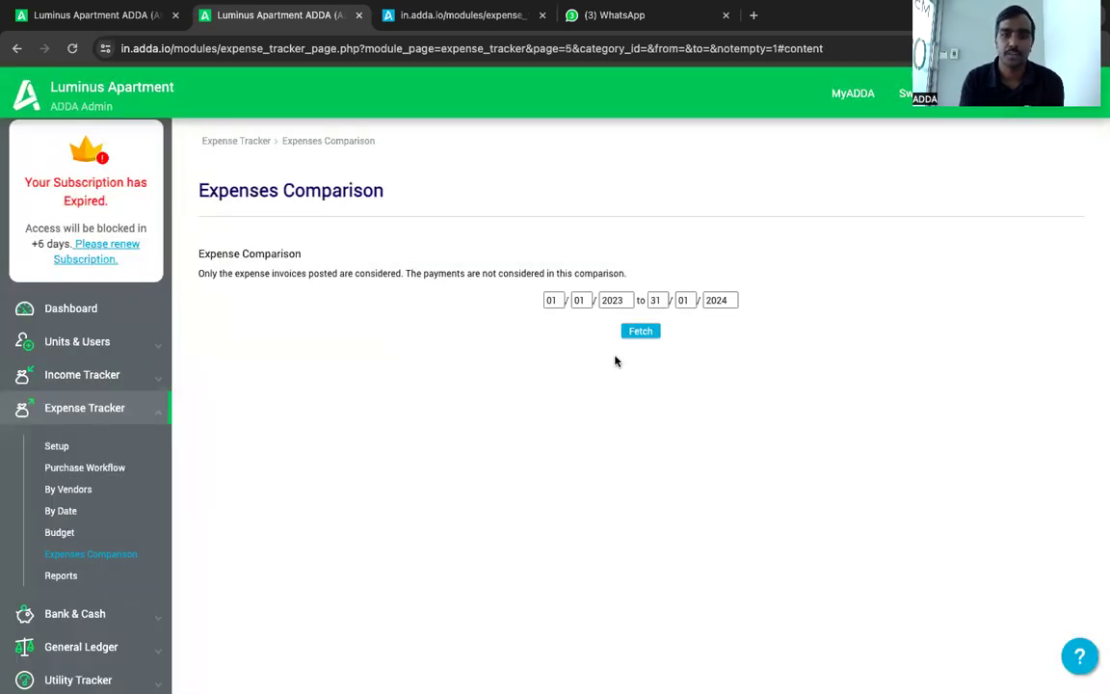
pyautogui.doubleClick(579, 300)
pyautogui.write('04')
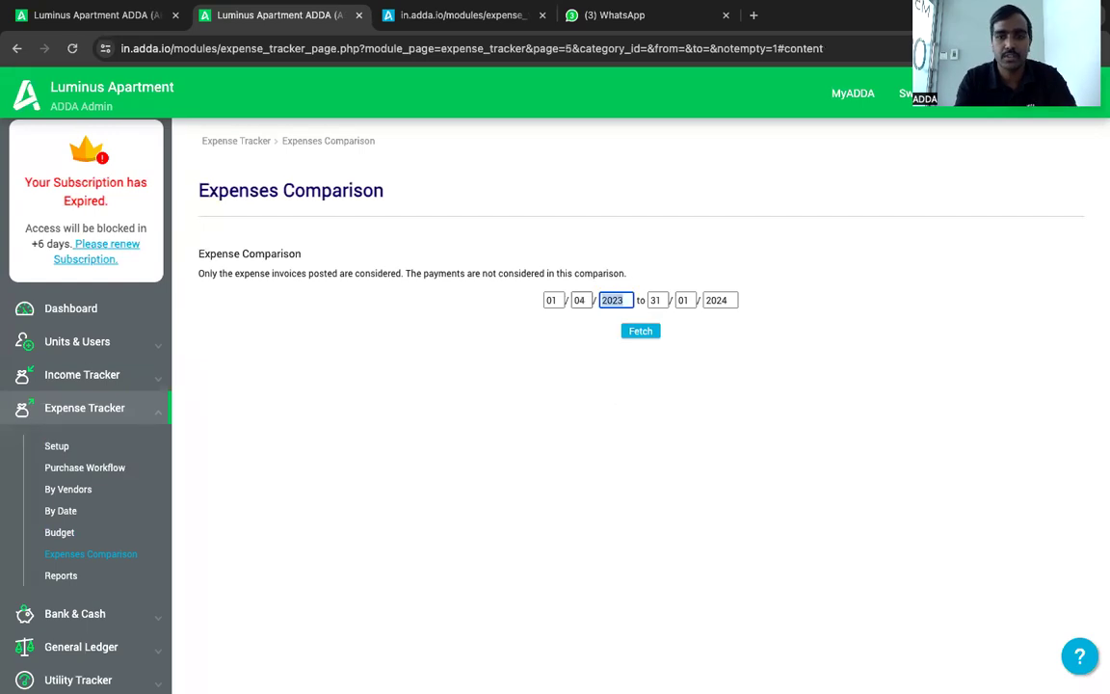
pyautogui.click(648, 336)
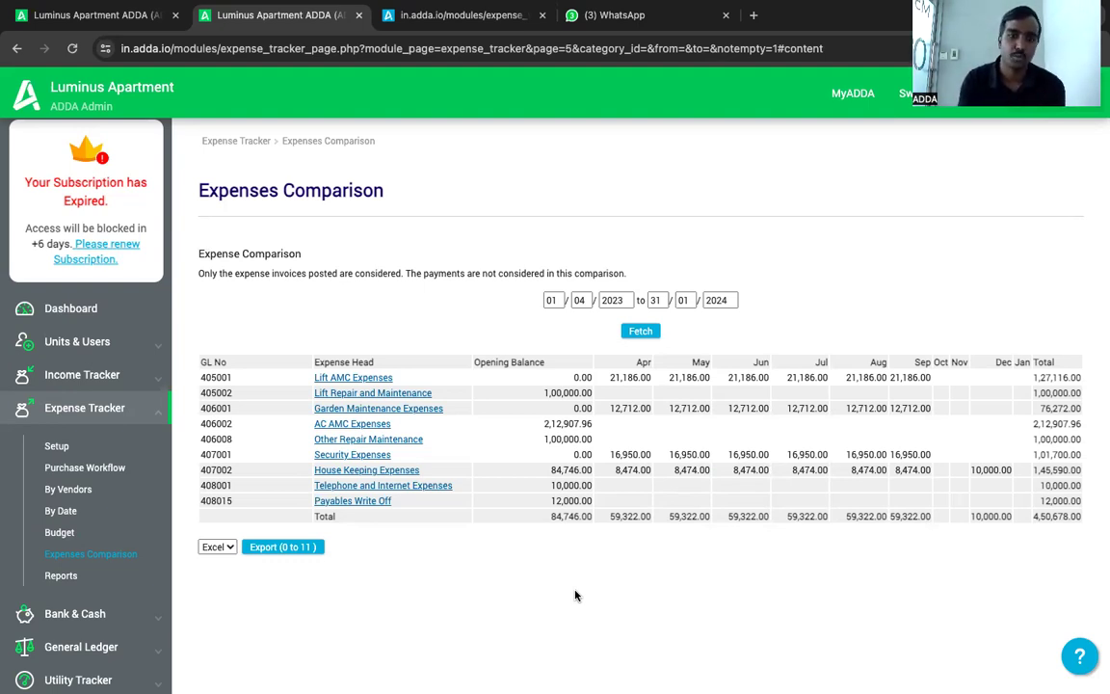
# Step: Fetch the GST Report of Expenses - For Remittance for 01/04/2023 to 24/01/2024 from the Expense Tracker reports
pyautogui.click(61, 575)
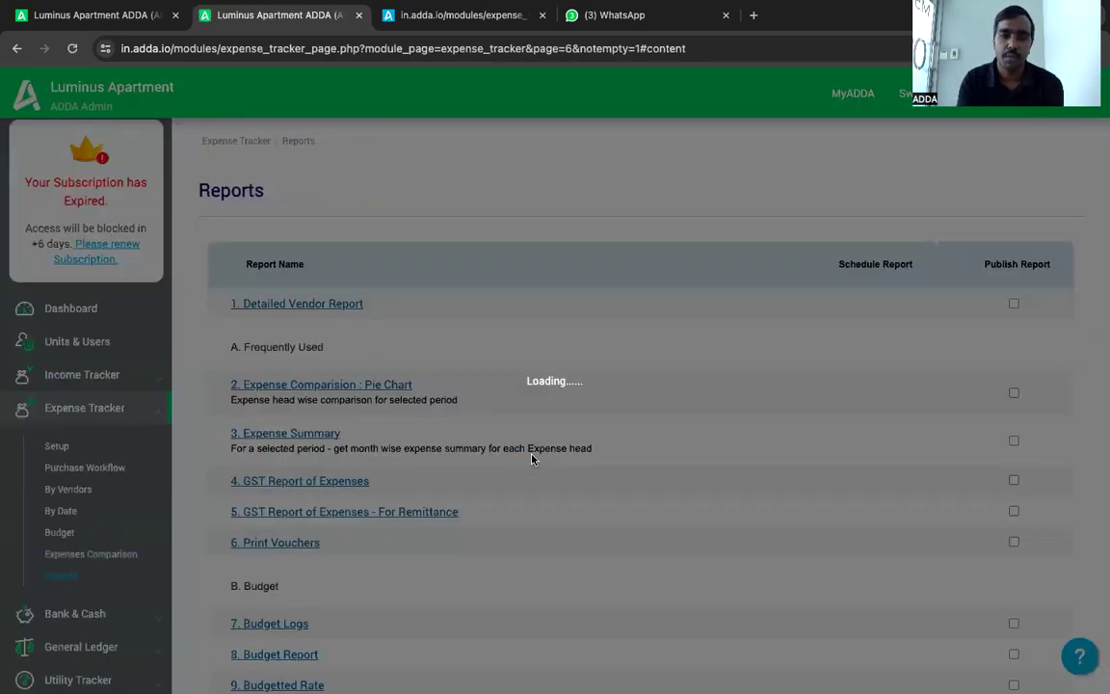
pyautogui.scroll(-1, 529, 459)
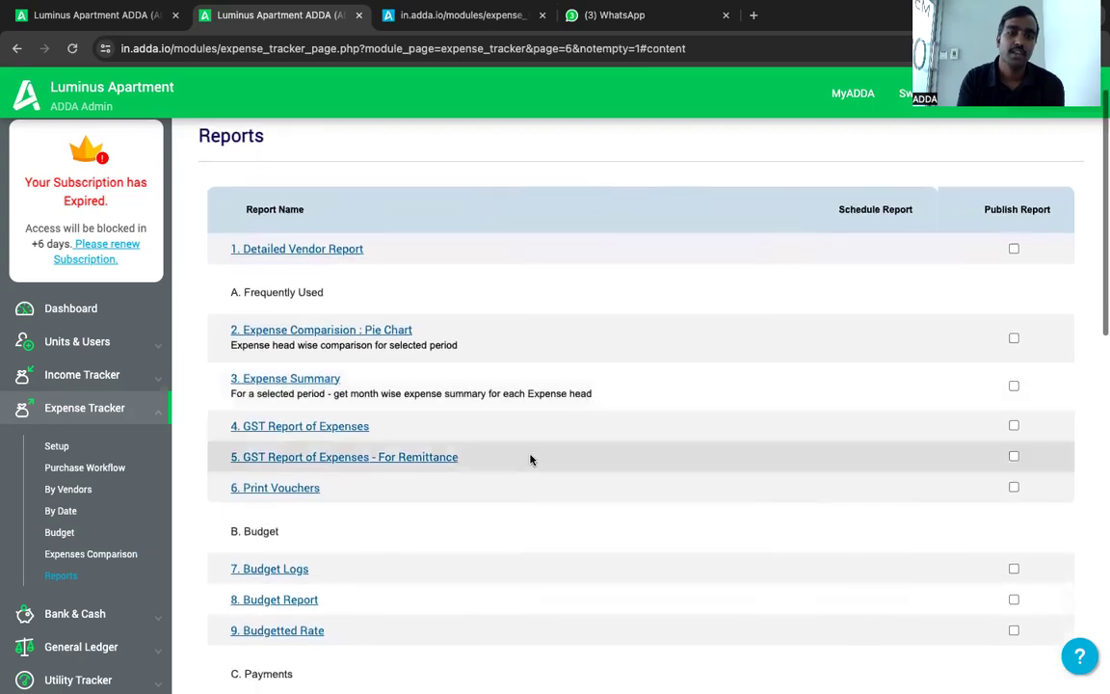
pyautogui.scroll(-1, 530, 459)
pyautogui.scroll(-1, 530, 460)
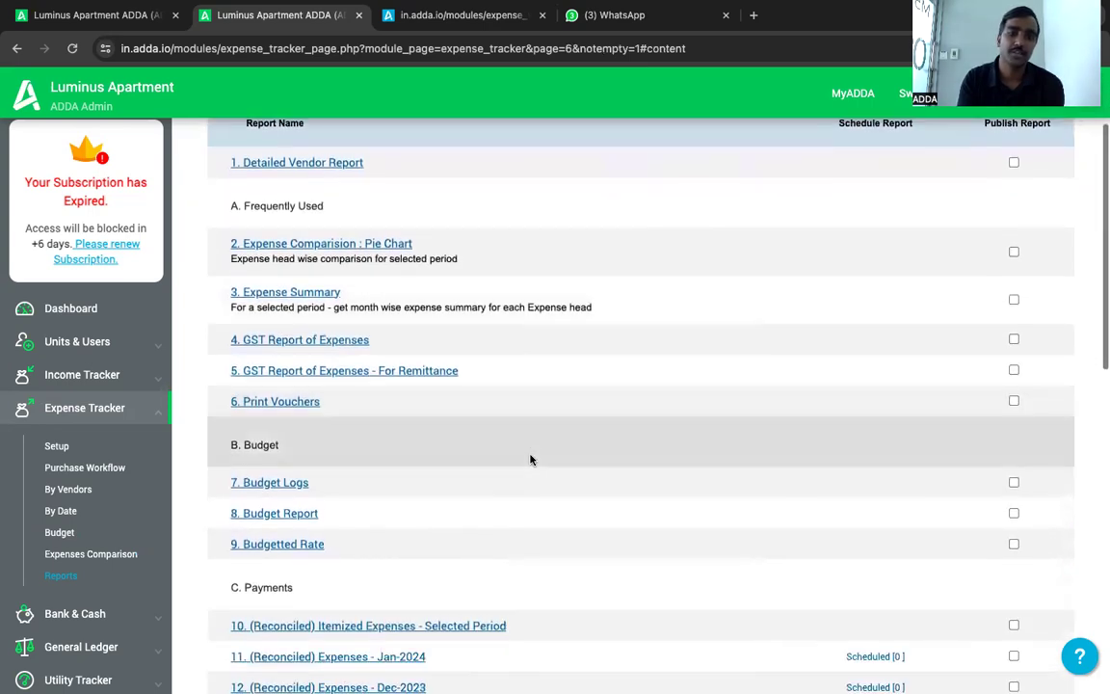
pyautogui.click(344, 372)
pyautogui.doubleClick(525, 169)
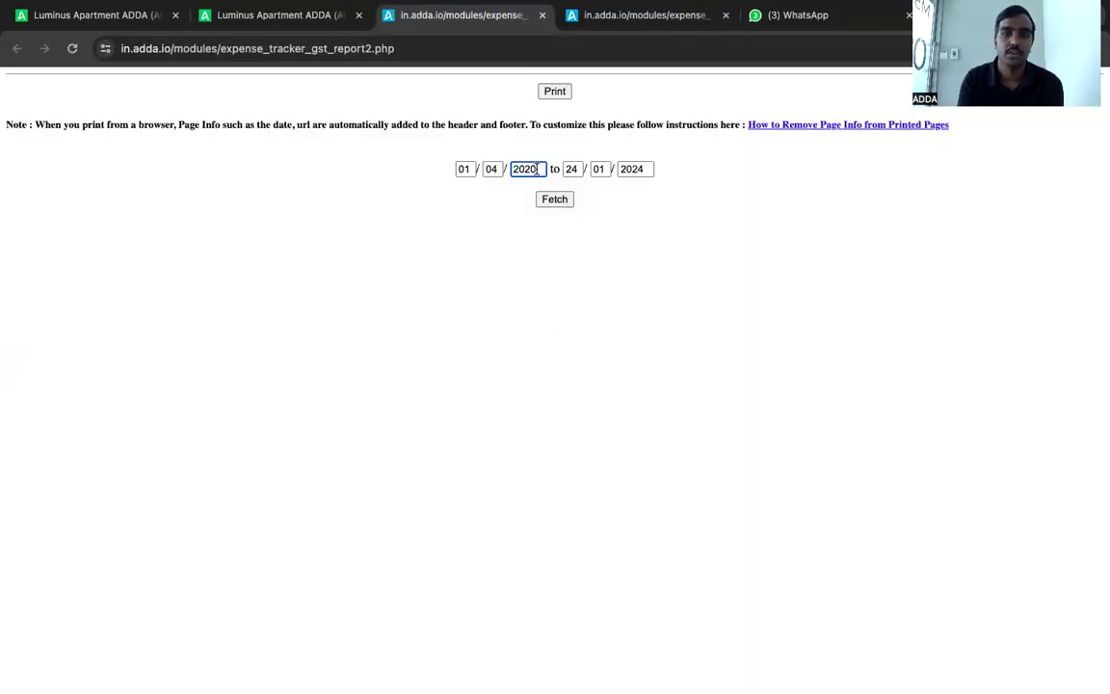
pyautogui.write('2023')
pyautogui.click(558, 202)
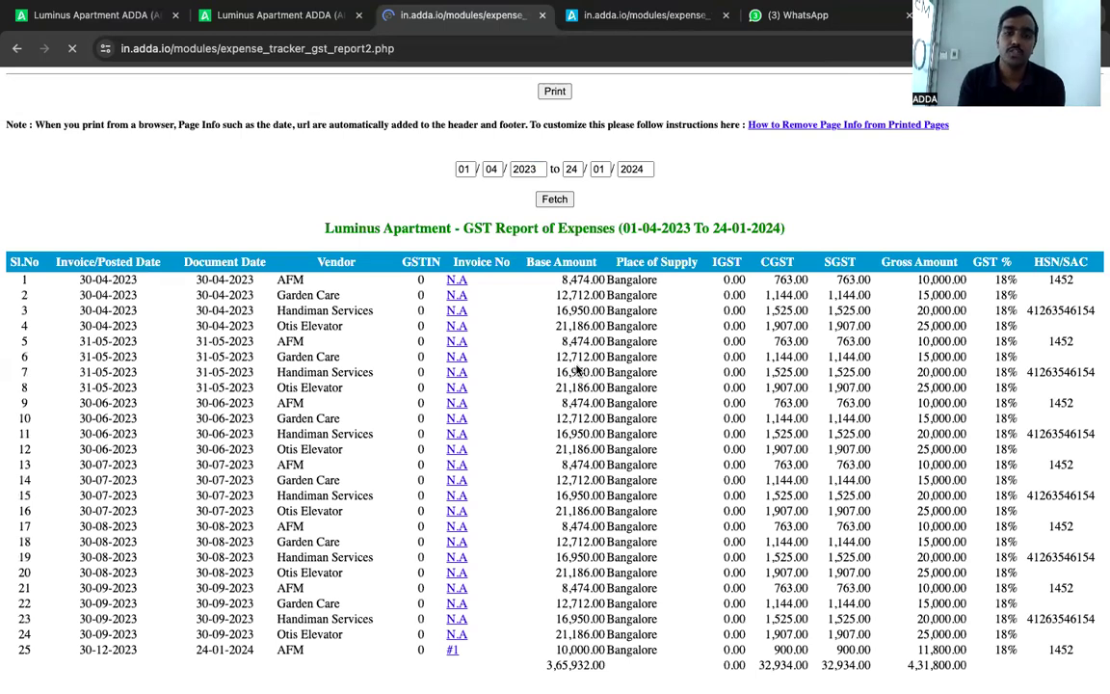
# Step: Examine the tax, gross amount and HSN/SAC columns of the GST Report of Expenses for 01-04-2023 to 24-01-2024
pyautogui.hscroll(5, 576, 370)
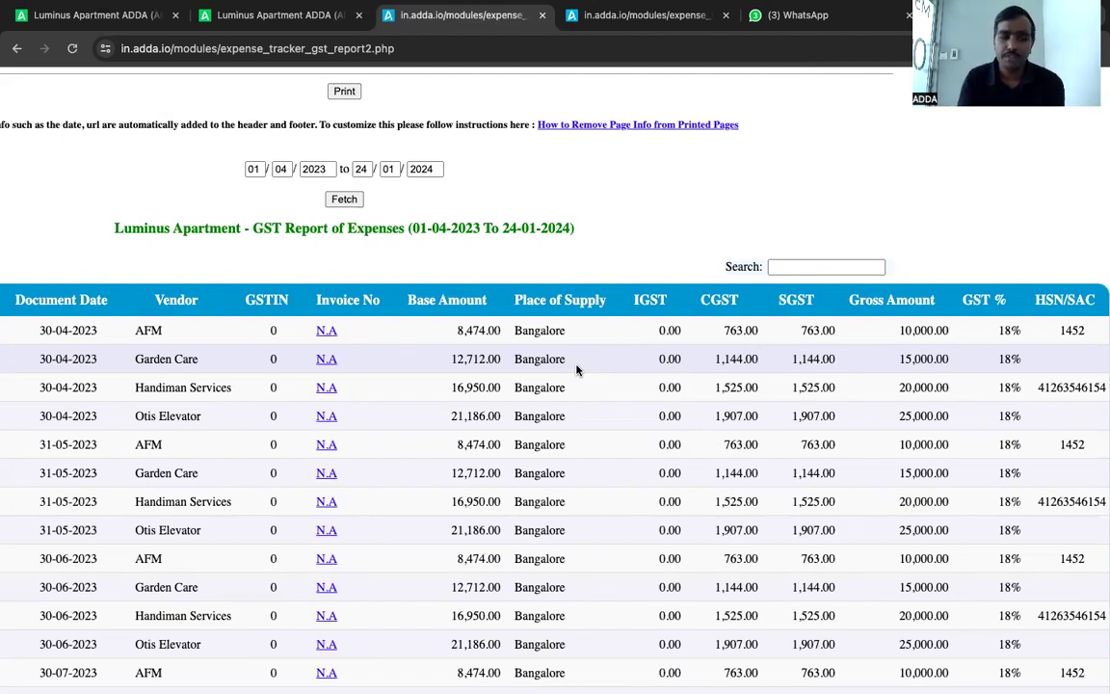
pyautogui.hscroll(-3, 576, 368)
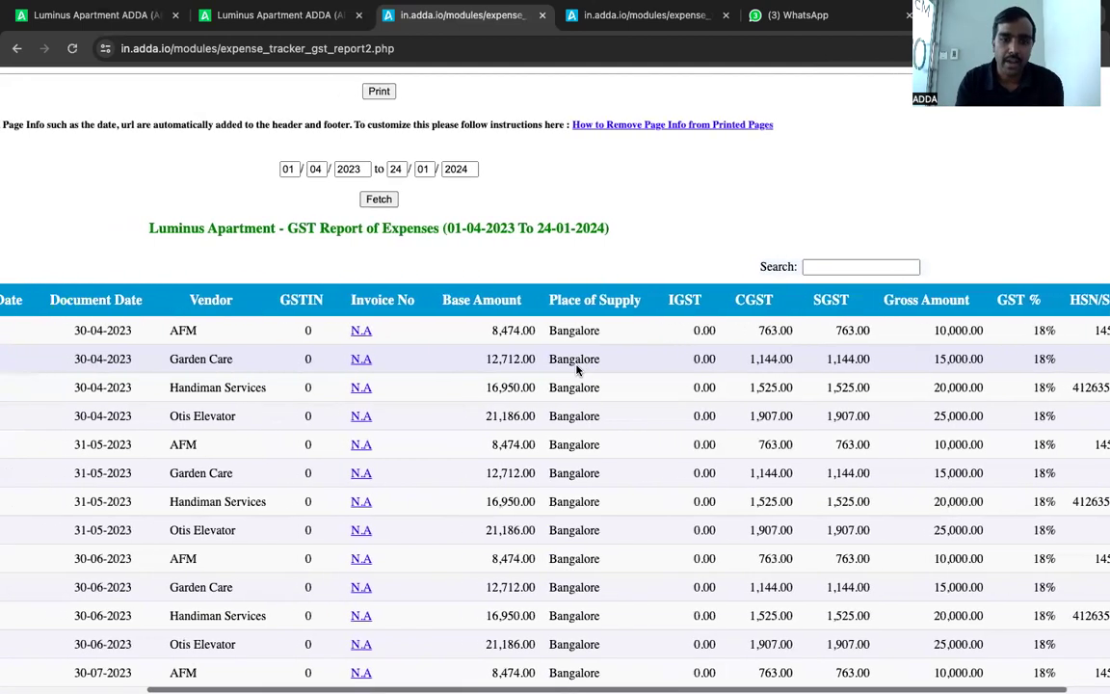
pyautogui.hscroll(-2, 576, 369)
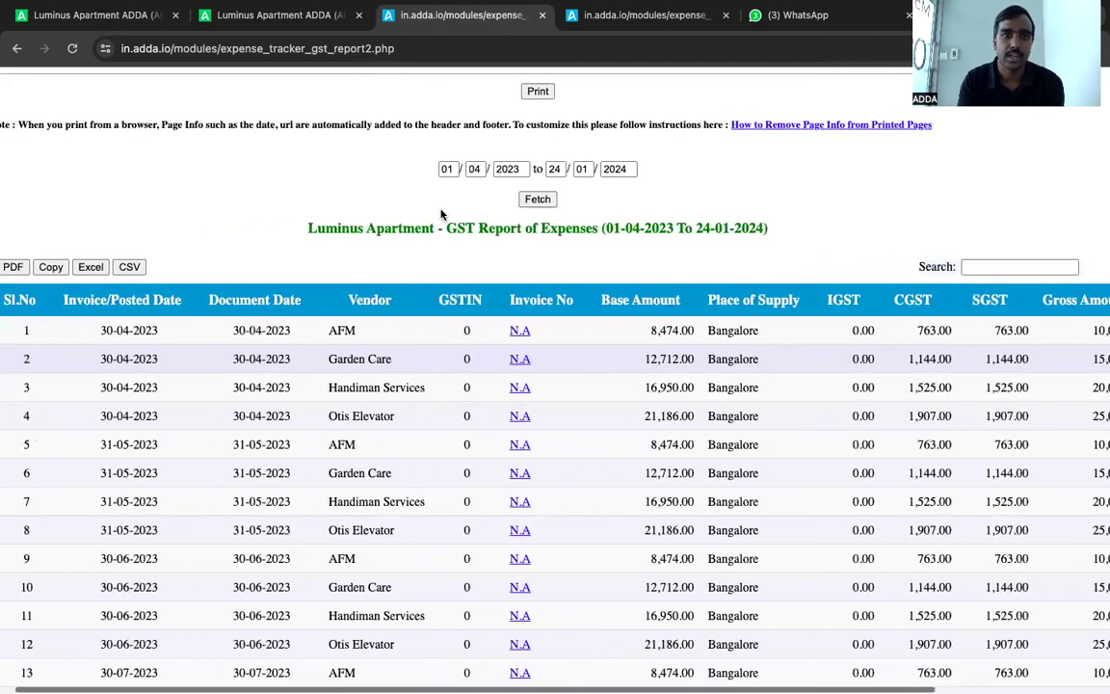
# Step: Review the Expense Tracker reports list through its Budget, Payments, Tax and Payables sections, and return to the By Vendors list
pyautogui.click(277, 14)
pyautogui.scroll(-4, 385, 424)
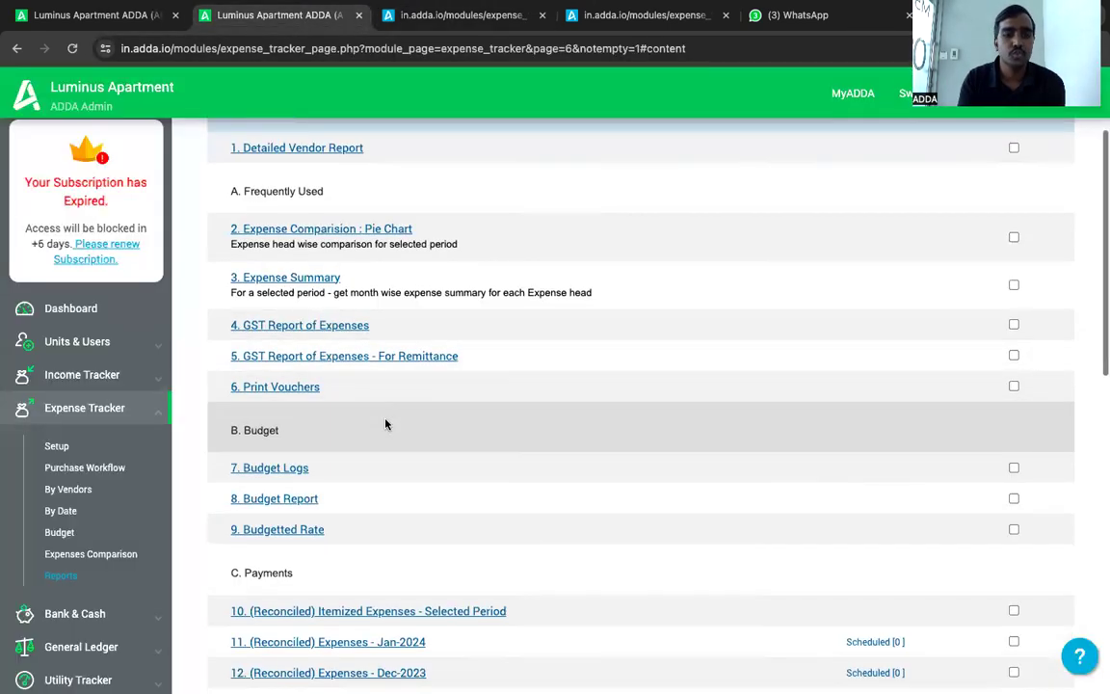
pyautogui.scroll(-5, 385, 424)
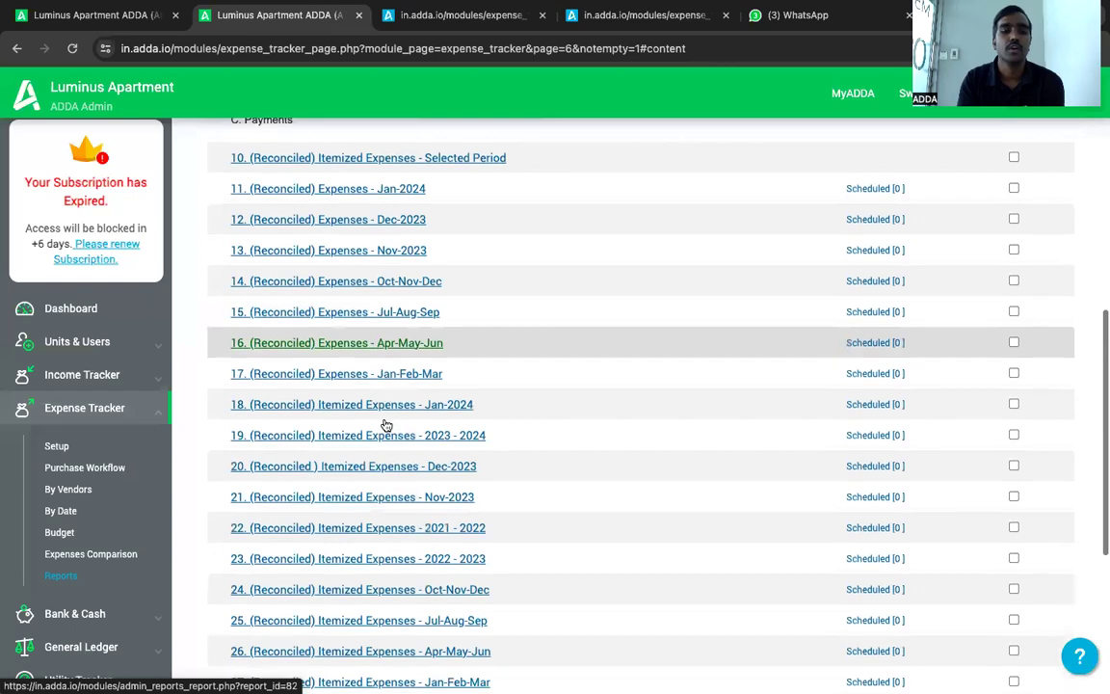
pyautogui.scroll(-1, 385, 425)
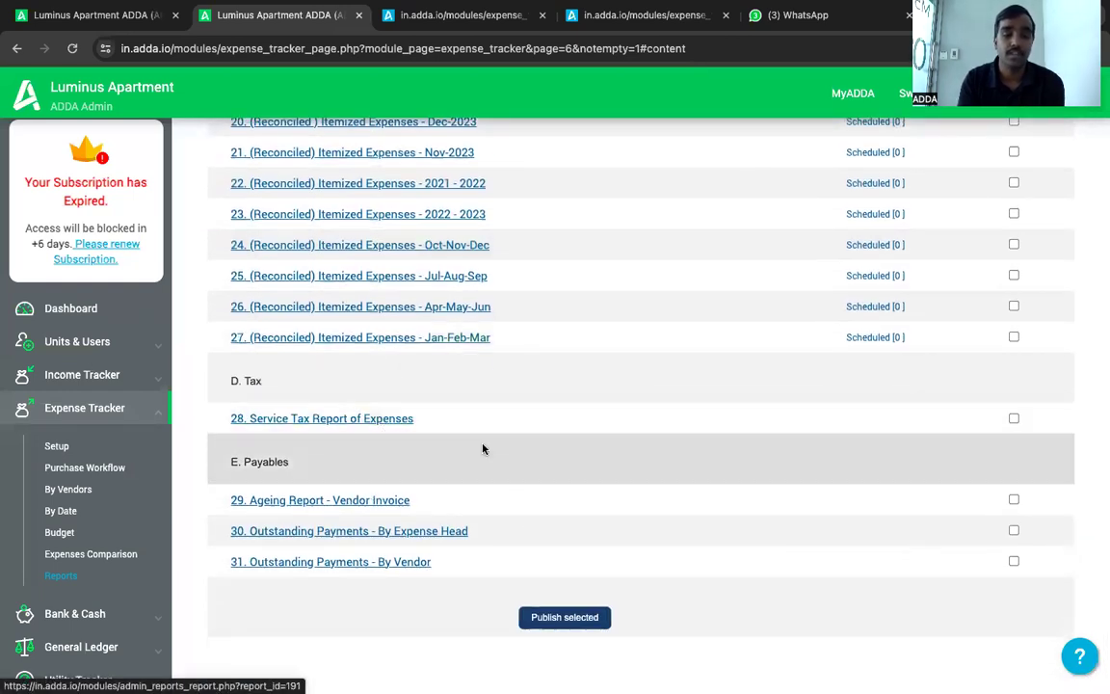
pyautogui.scroll(1, 483, 448)
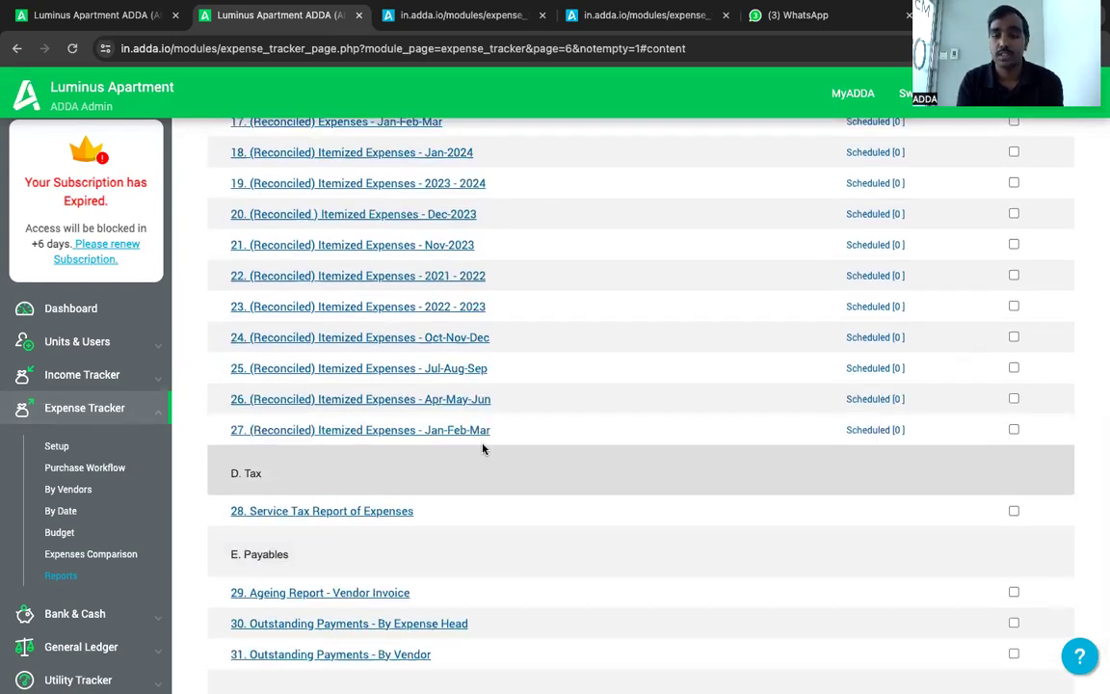
pyautogui.scroll(4, 483, 448)
pyautogui.scroll(5, 483, 448)
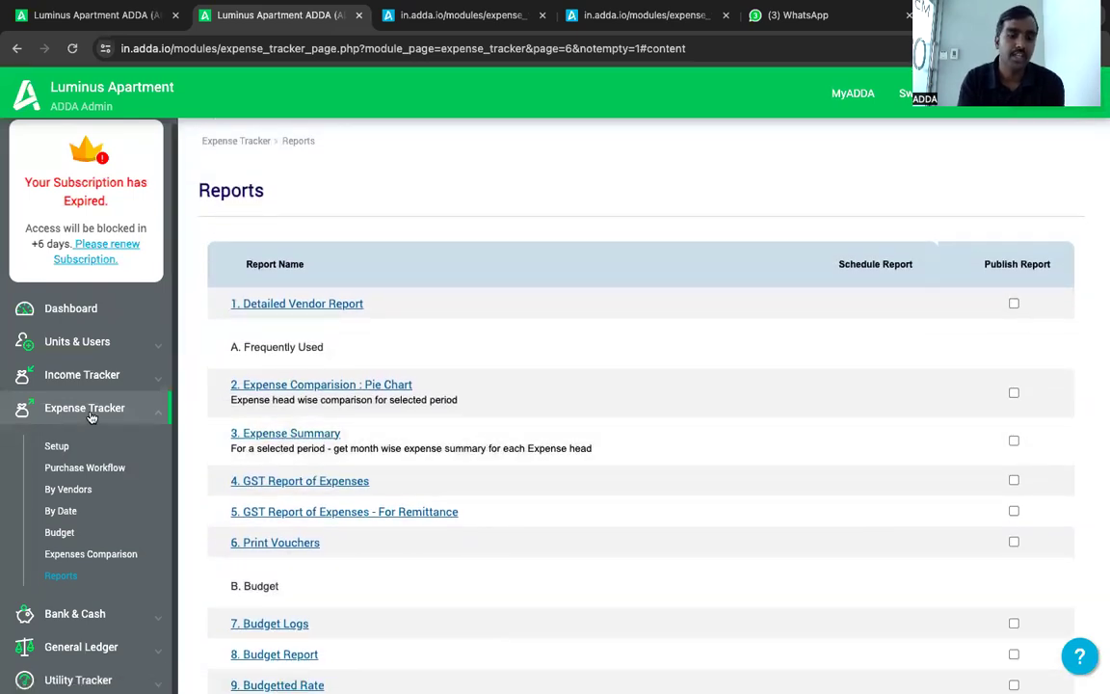
pyautogui.click(67, 488)
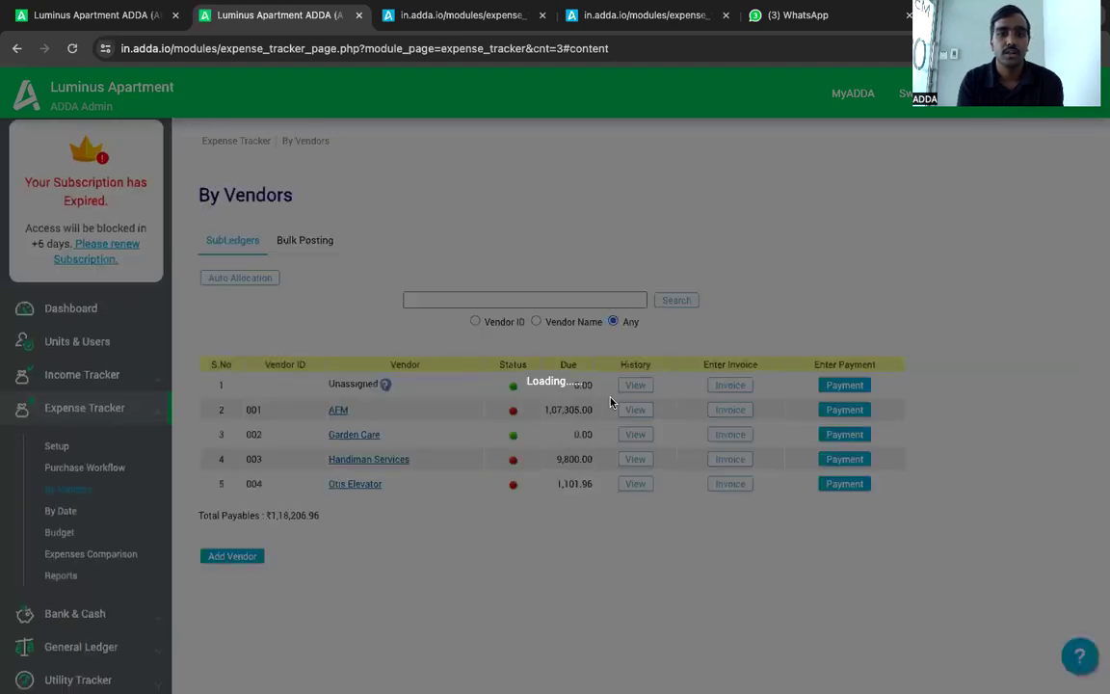